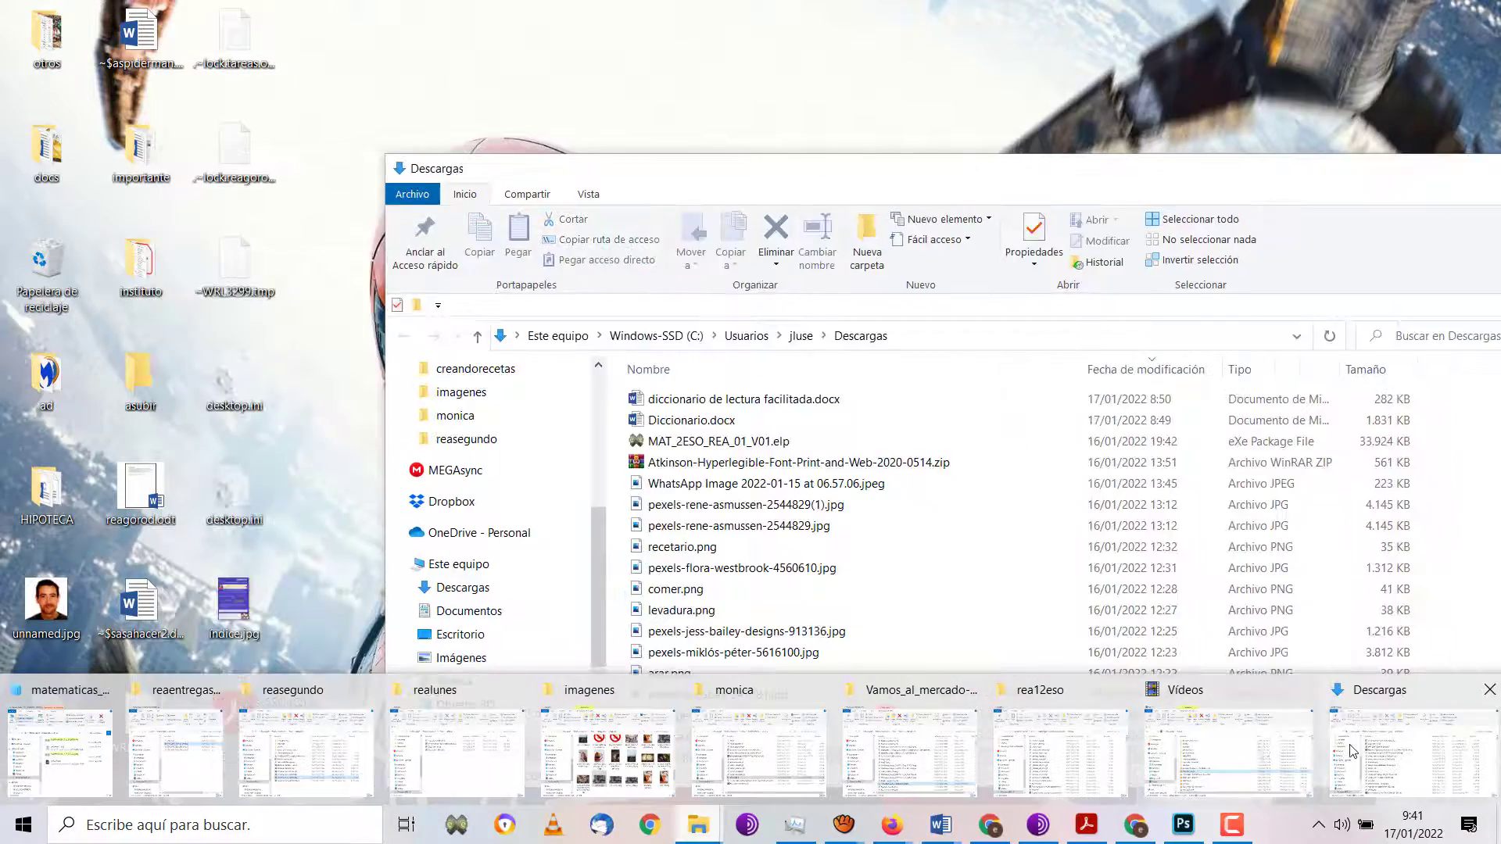
# Restore the Descargas window, go to the gimp folder in C:\2122, and move the window left.
pyautogui.click(1350, 751)
pyautogui.scroll(1, 570, 552)
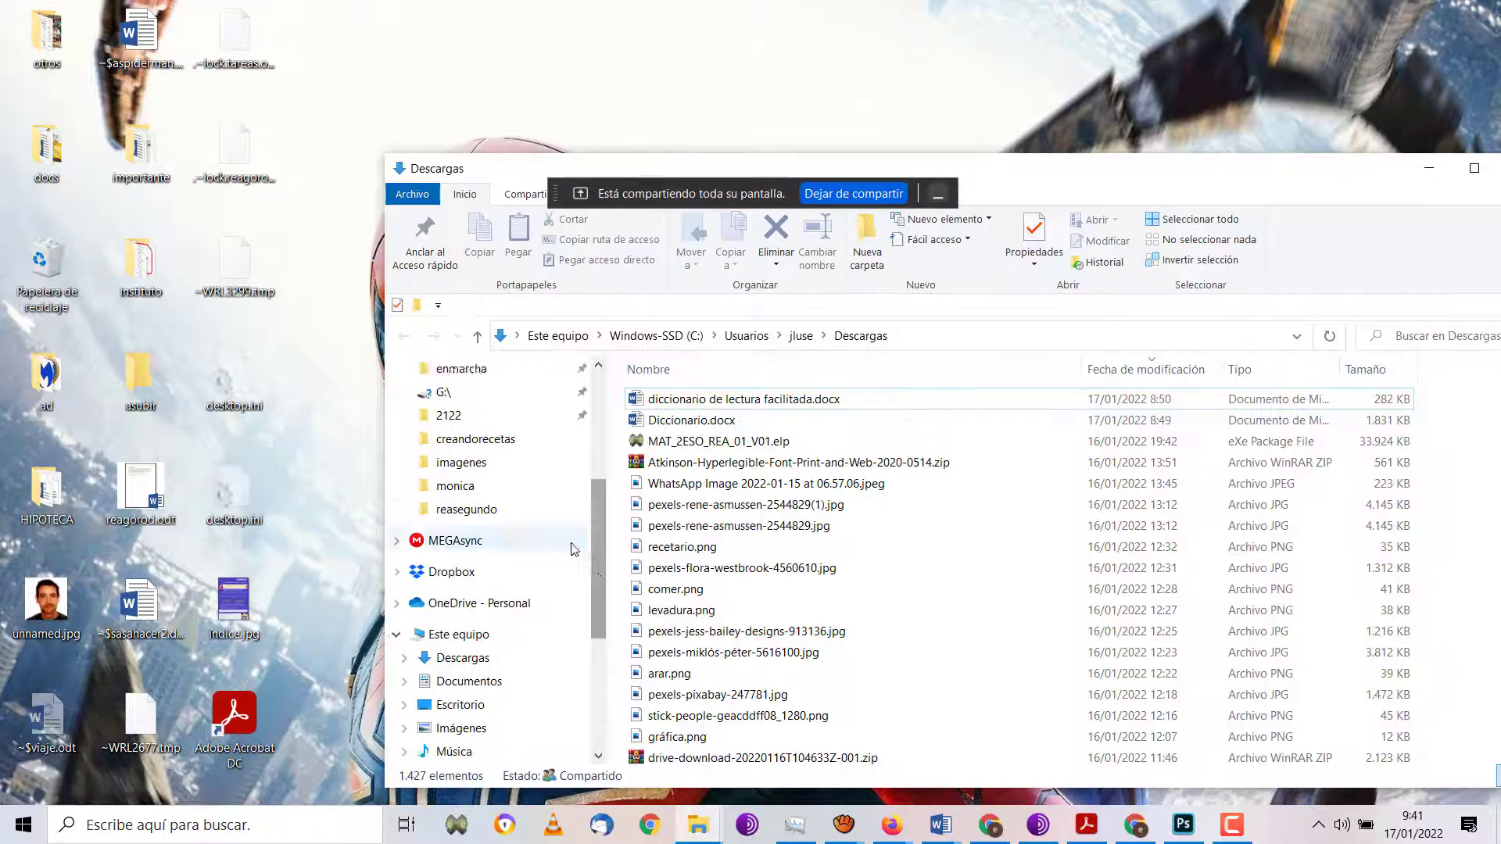
pyautogui.scroll(1, 570, 553)
pyautogui.click(480, 485)
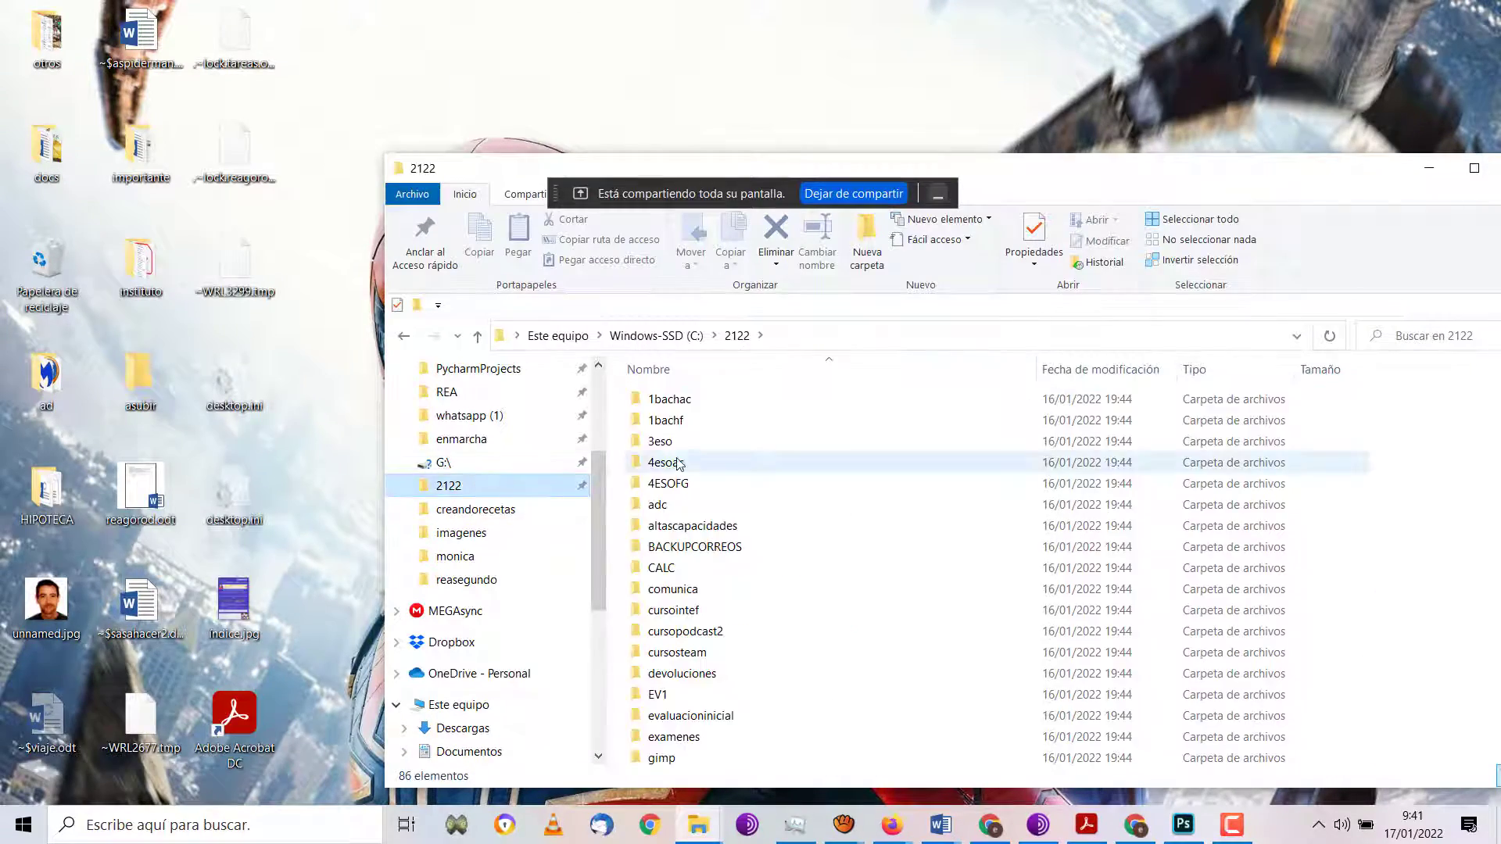
pyautogui.scroll(-3, 708, 493)
pyautogui.scroll(-1, 713, 504)
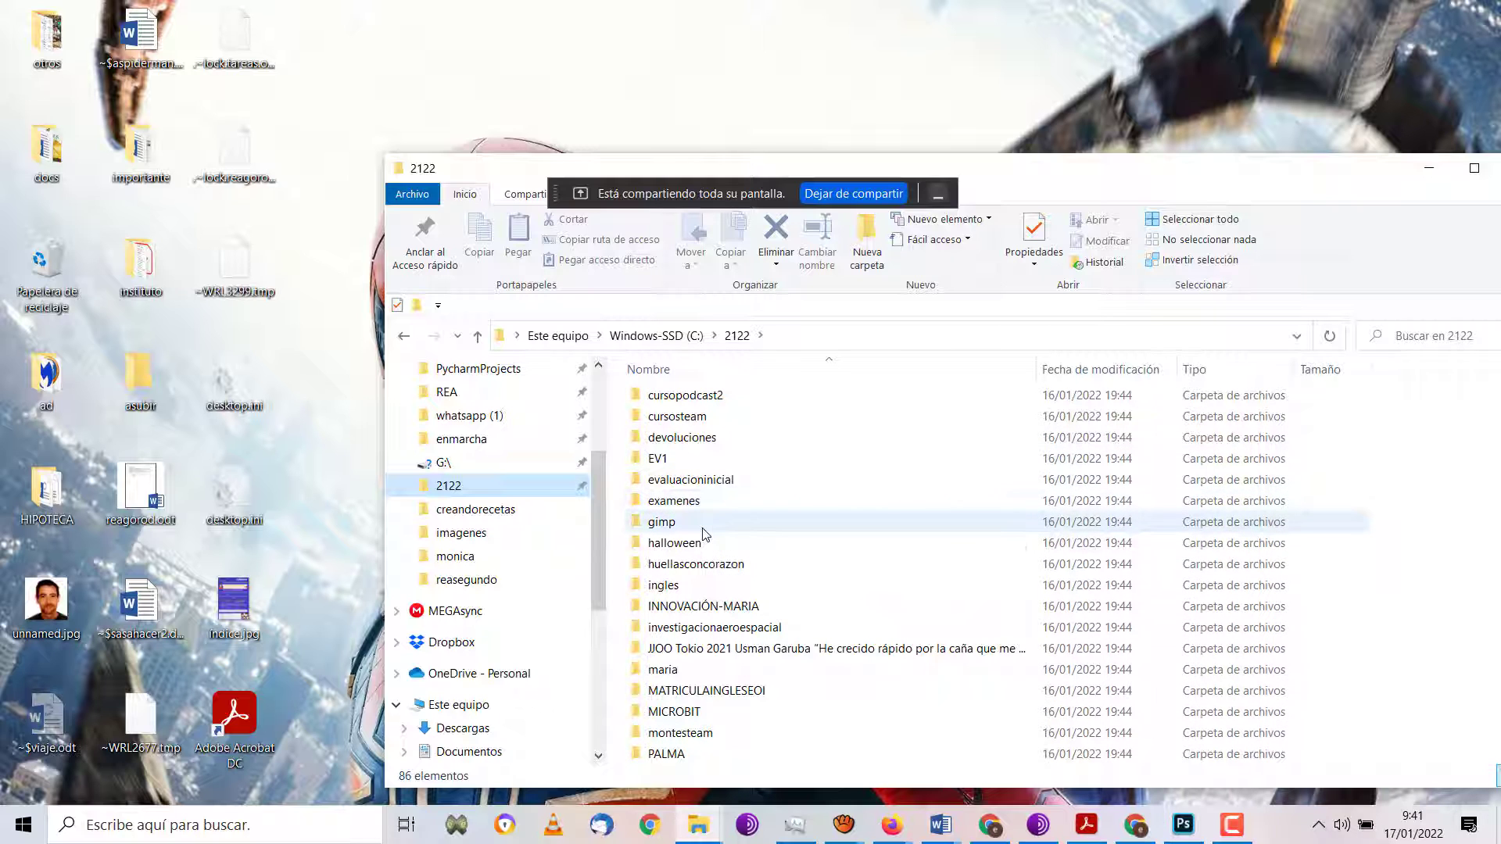
pyautogui.doubleClick(703, 529)
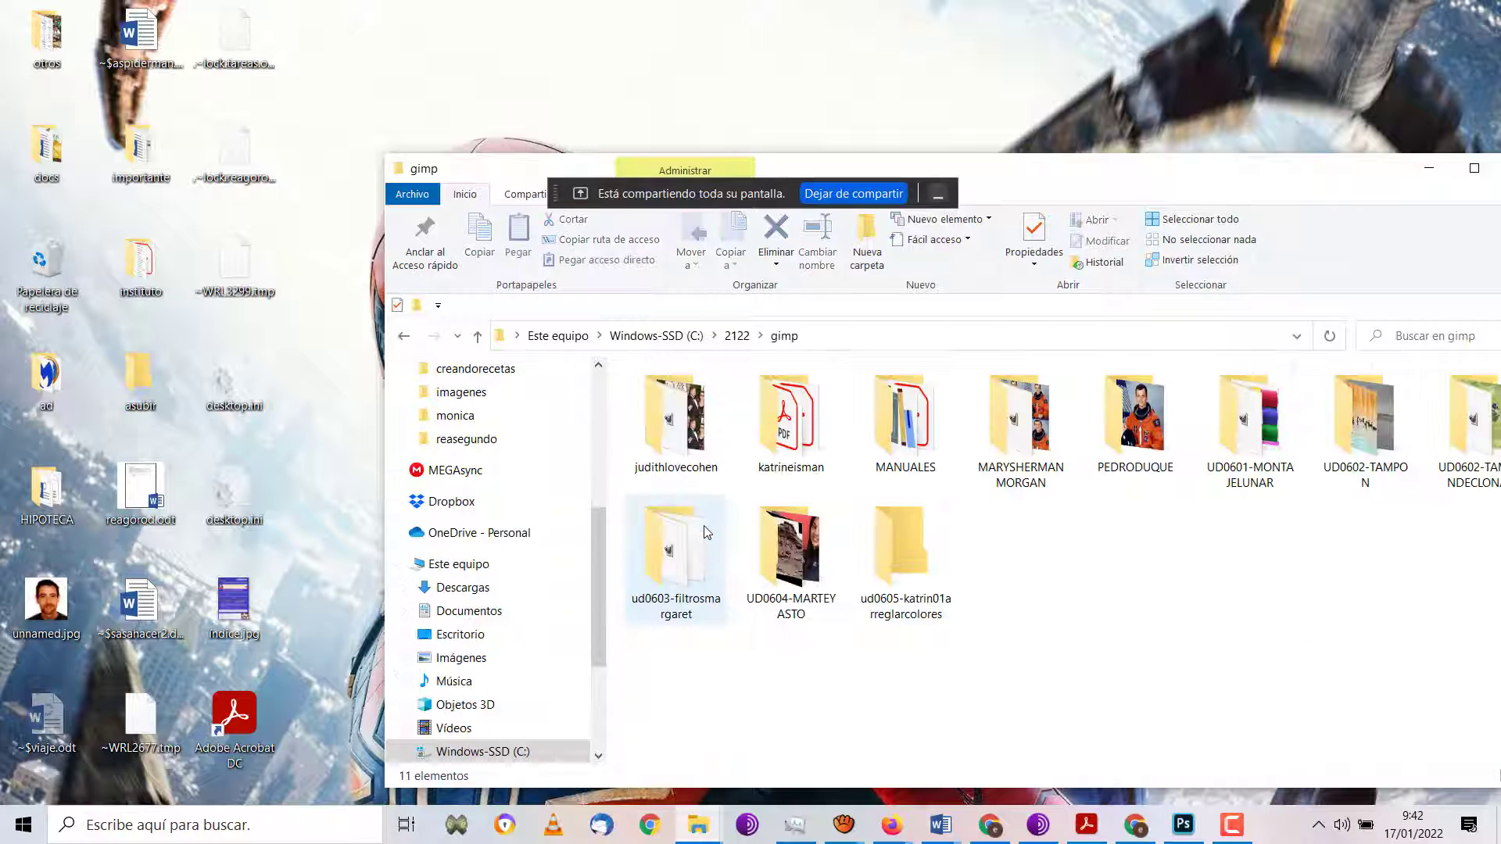
pyautogui.moveTo(1043, 180)
pyautogui.mouseDown()
pyautogui.moveTo(900, 140)
pyautogui.moveTo(841, 150)
pyautogui.mouseUp()
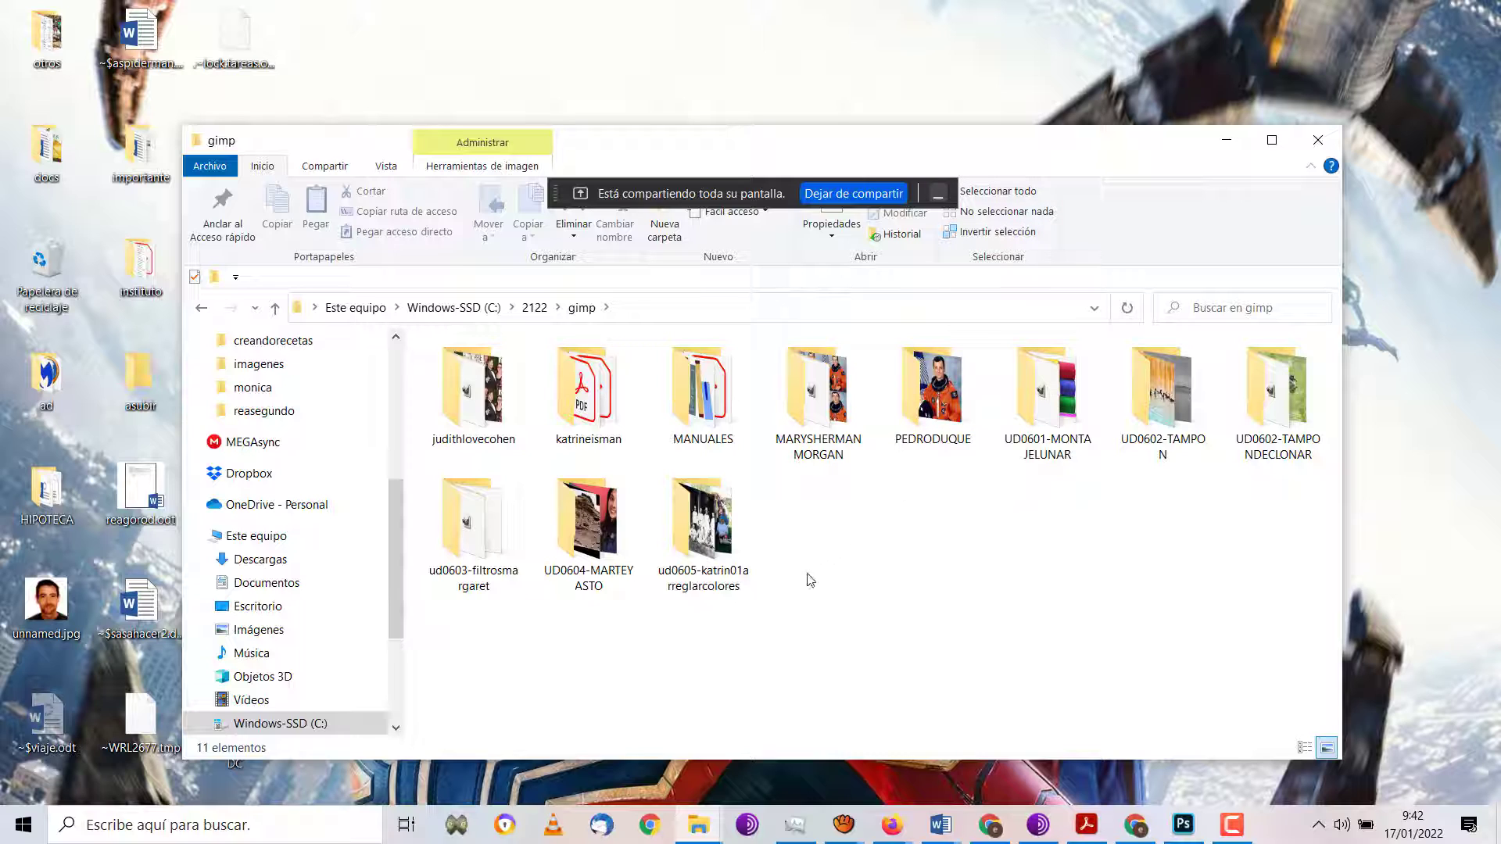
# Open the katrineisman folder and widen the Nombre column to show the three PDF names.
pyautogui.doubleClick(605, 409)
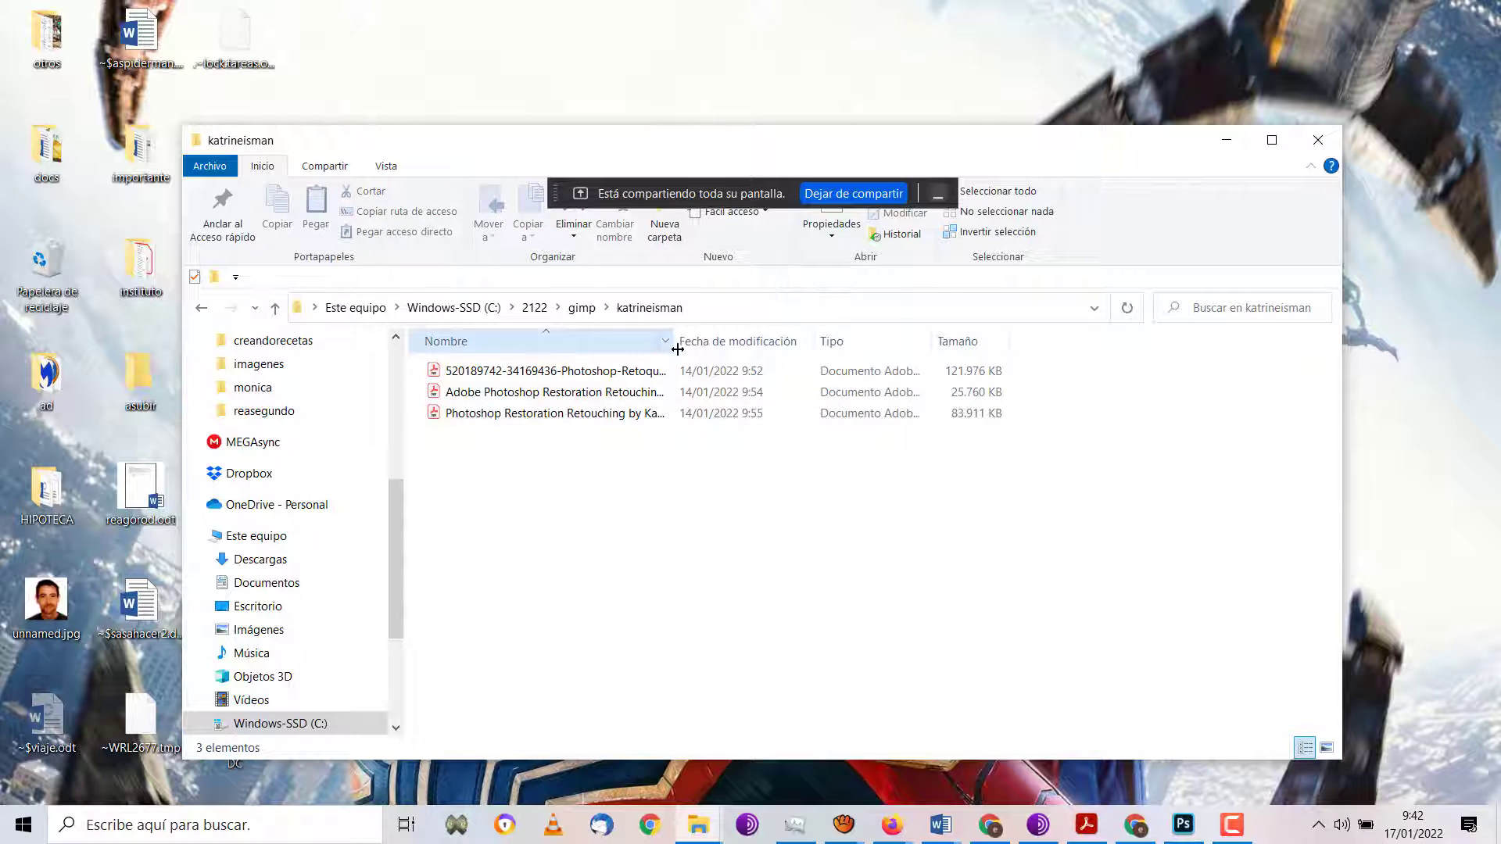
pyautogui.moveTo(676, 349); pyautogui.dragTo(985, 331)
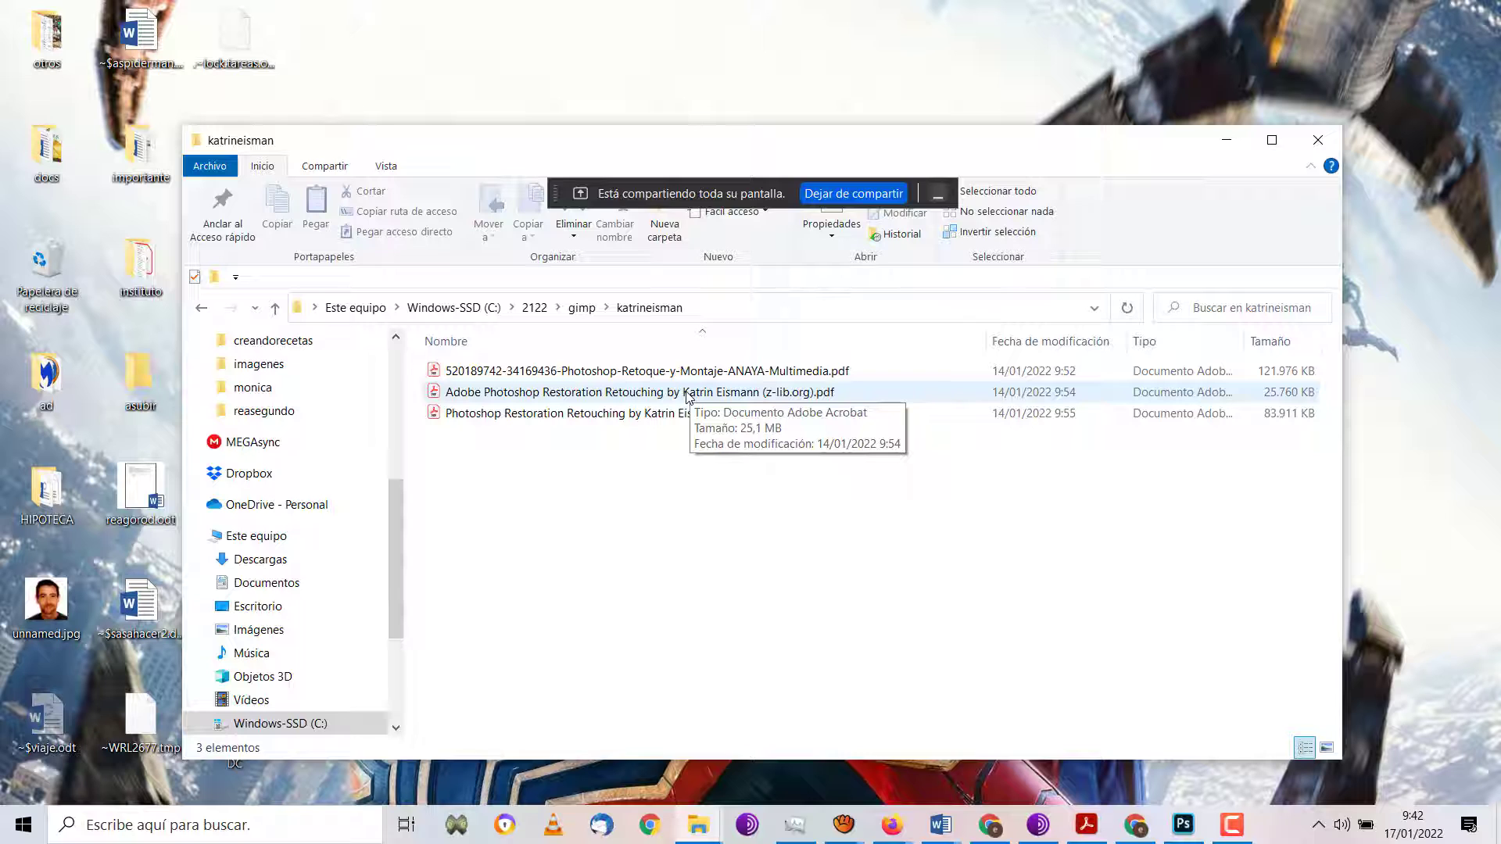
# Open the 25 MB restoration retouching PDF in Acrobat and skim its opening pages.
pyautogui.doubleClick(687, 395)
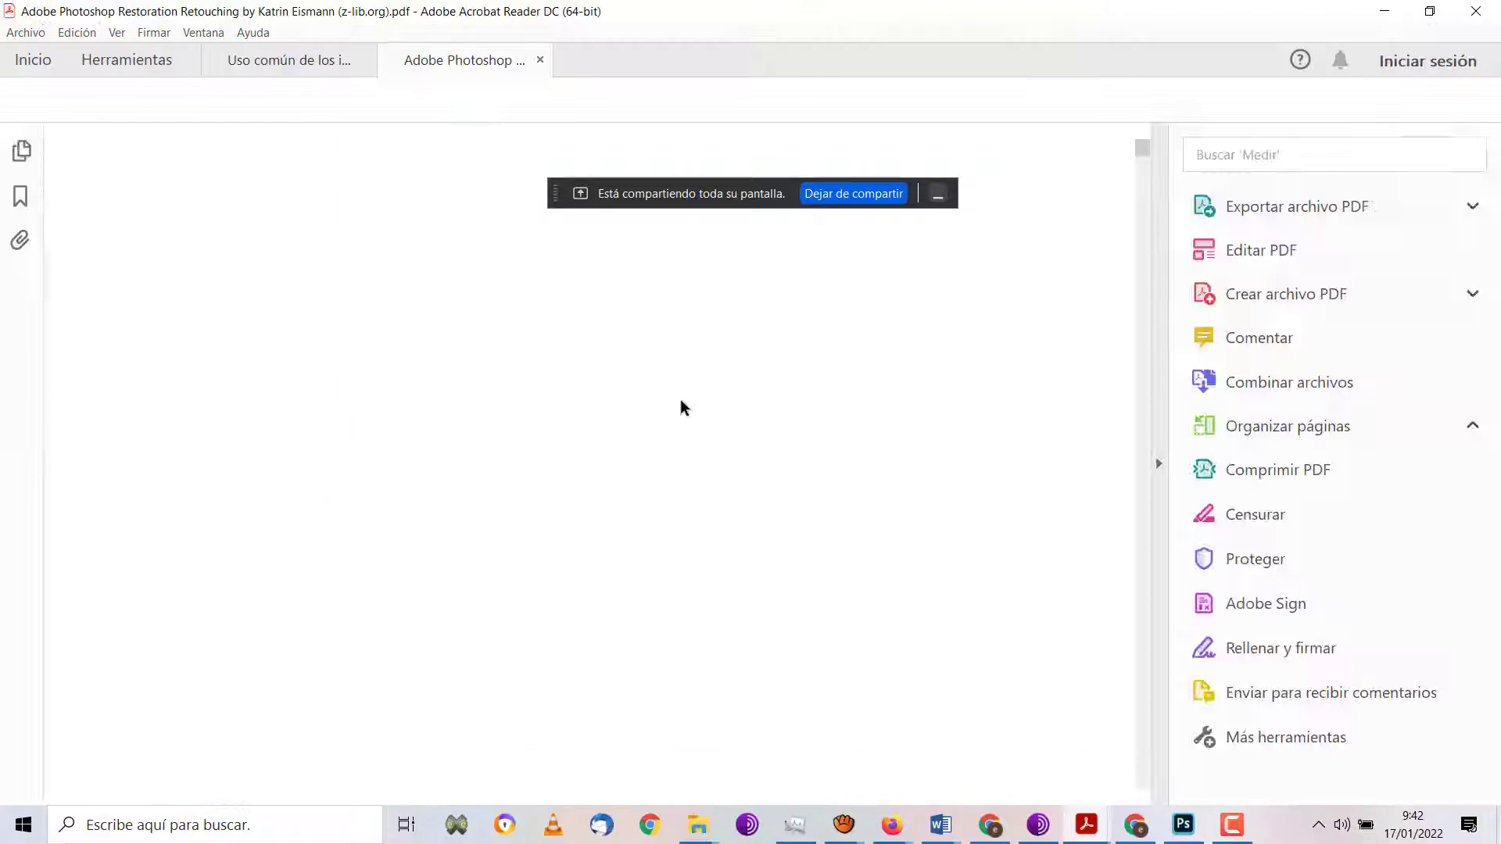
pyautogui.scroll(-3, 724, 336)
pyautogui.scroll(-3, 718, 343)
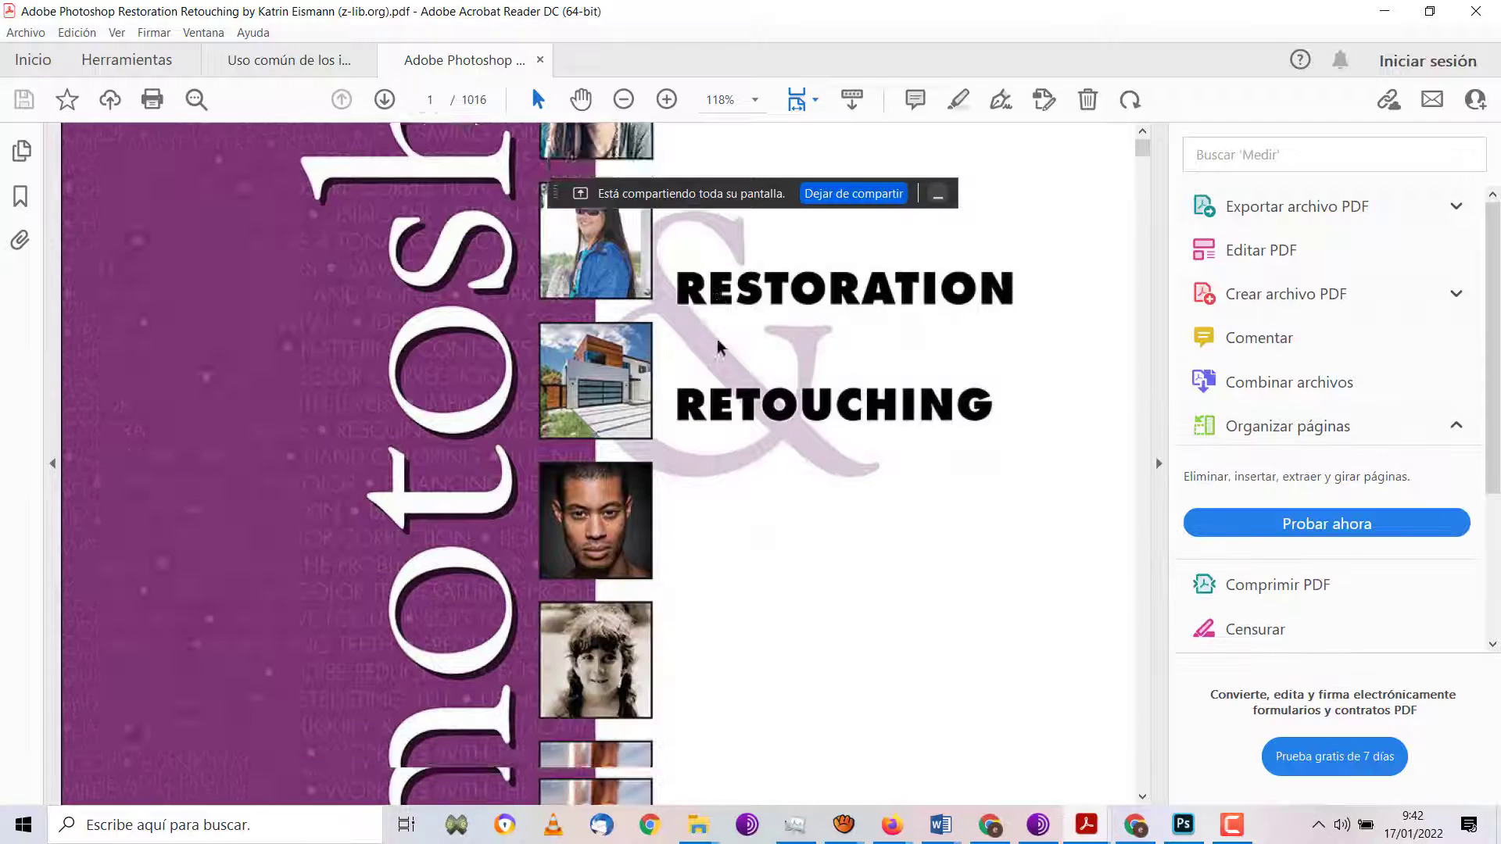
pyautogui.scroll(-3, 718, 346)
pyautogui.scroll(-3, 715, 336)
pyautogui.scroll(-6, 718, 344)
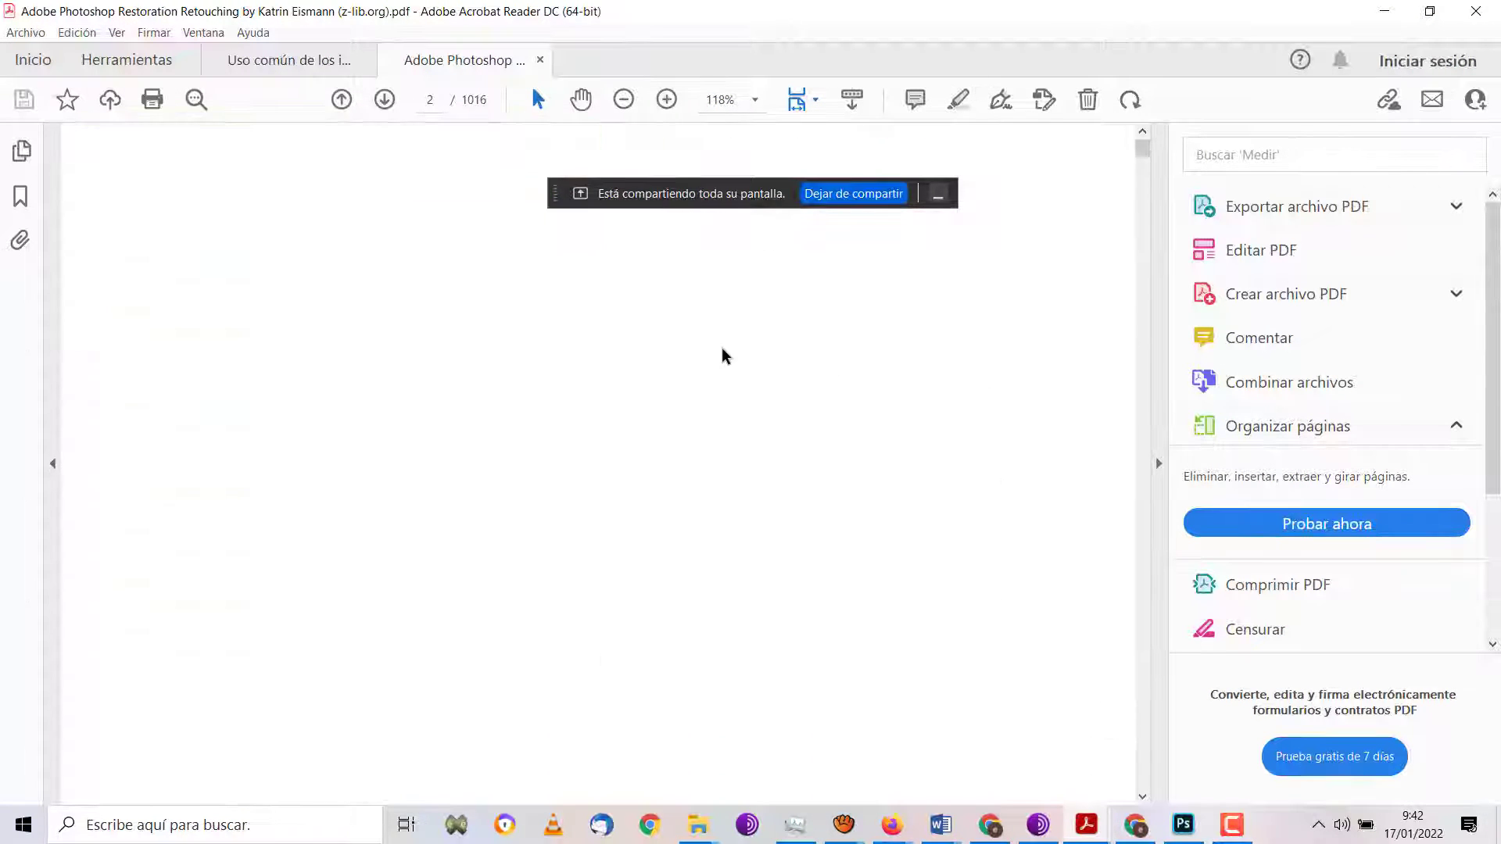
pyautogui.scroll(3, 698, 346)
pyautogui.scroll(3, 704, 305)
pyautogui.scroll(3, 704, 288)
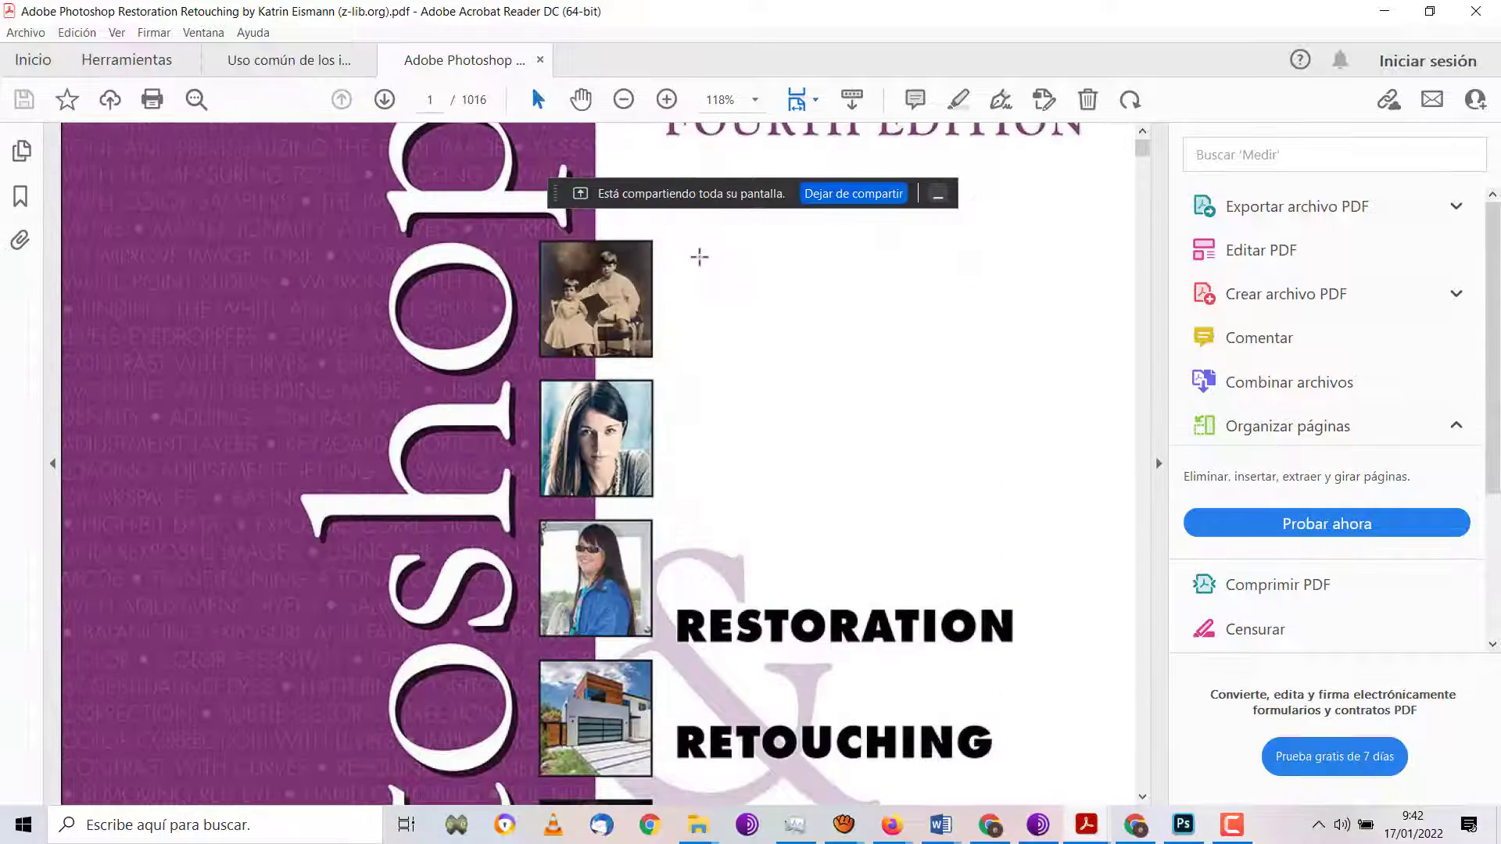
pyautogui.scroll(-2, 699, 258)
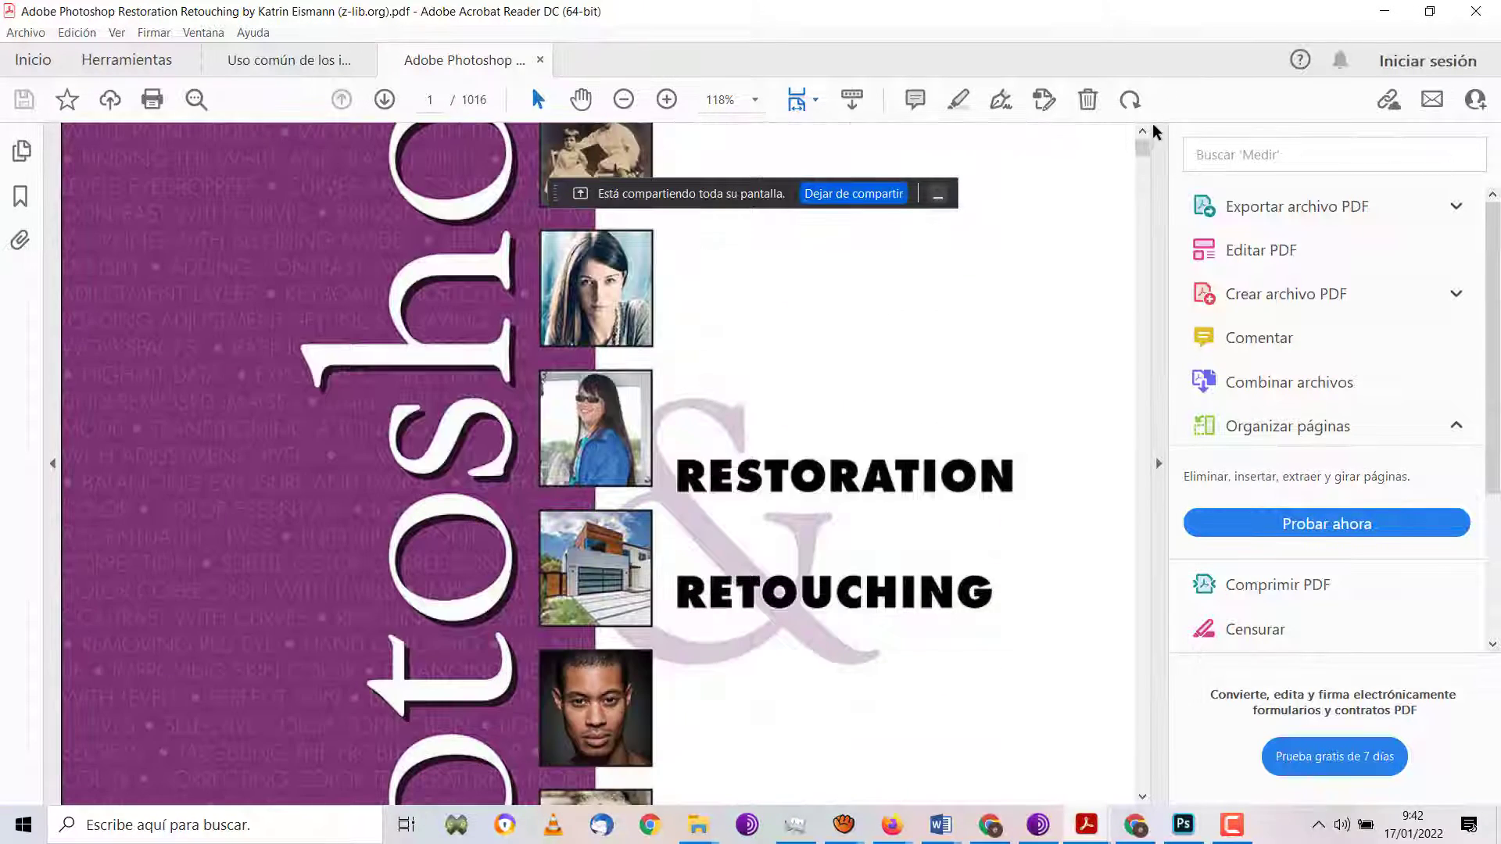
pyautogui.moveTo(1143, 147); pyautogui.dragTo(1146, 220)
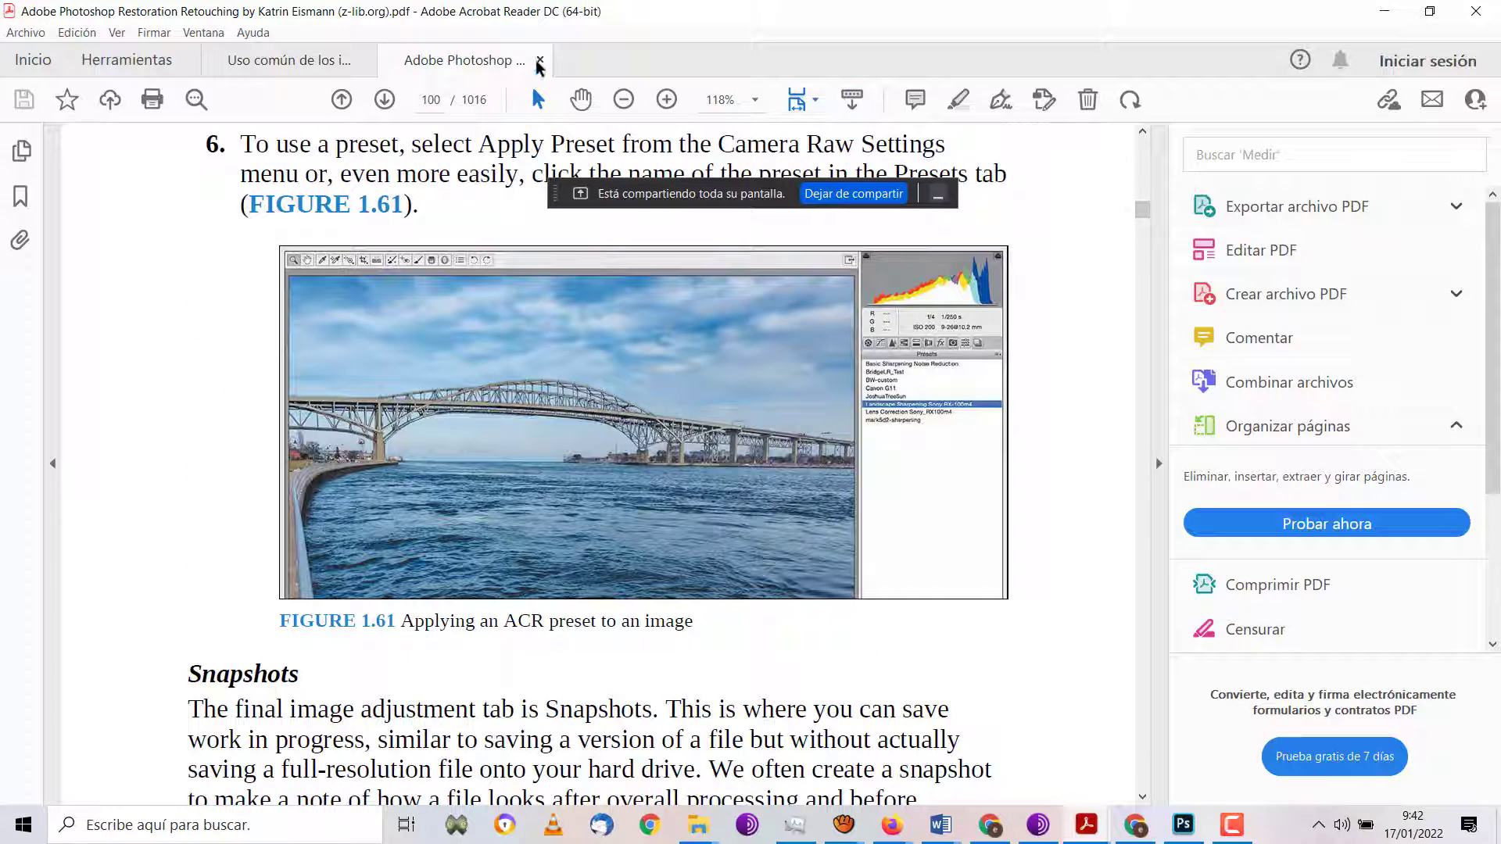
# Close that book, minimise Acrobat, and open the 81,9 MB restoration PDF instead.
pyautogui.click(540, 61)
pyautogui.click(1384, 11)
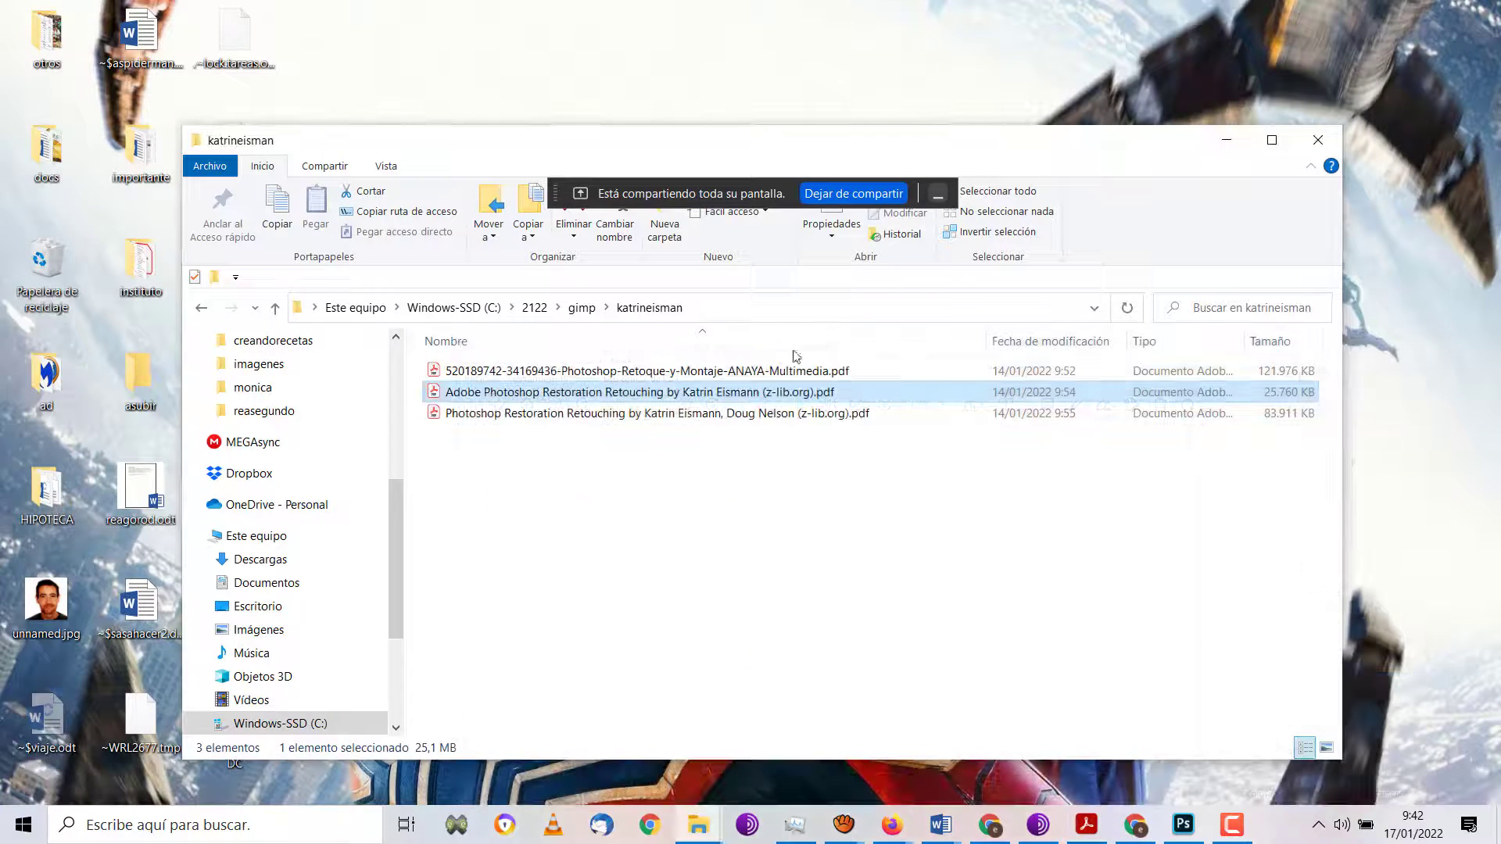
pyautogui.click(751, 417)
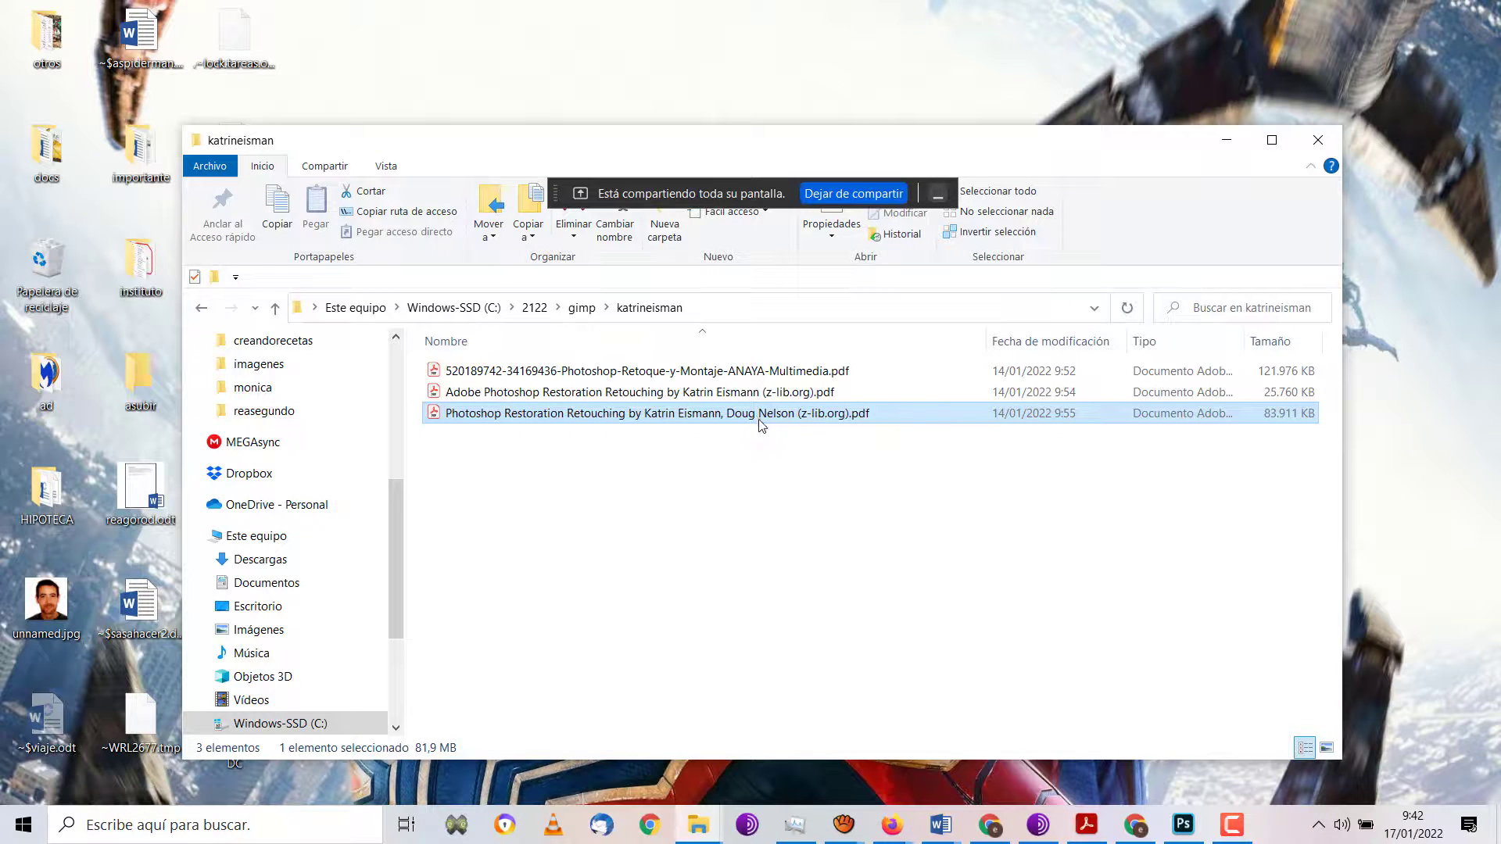
pyautogui.doubleClick(752, 414)
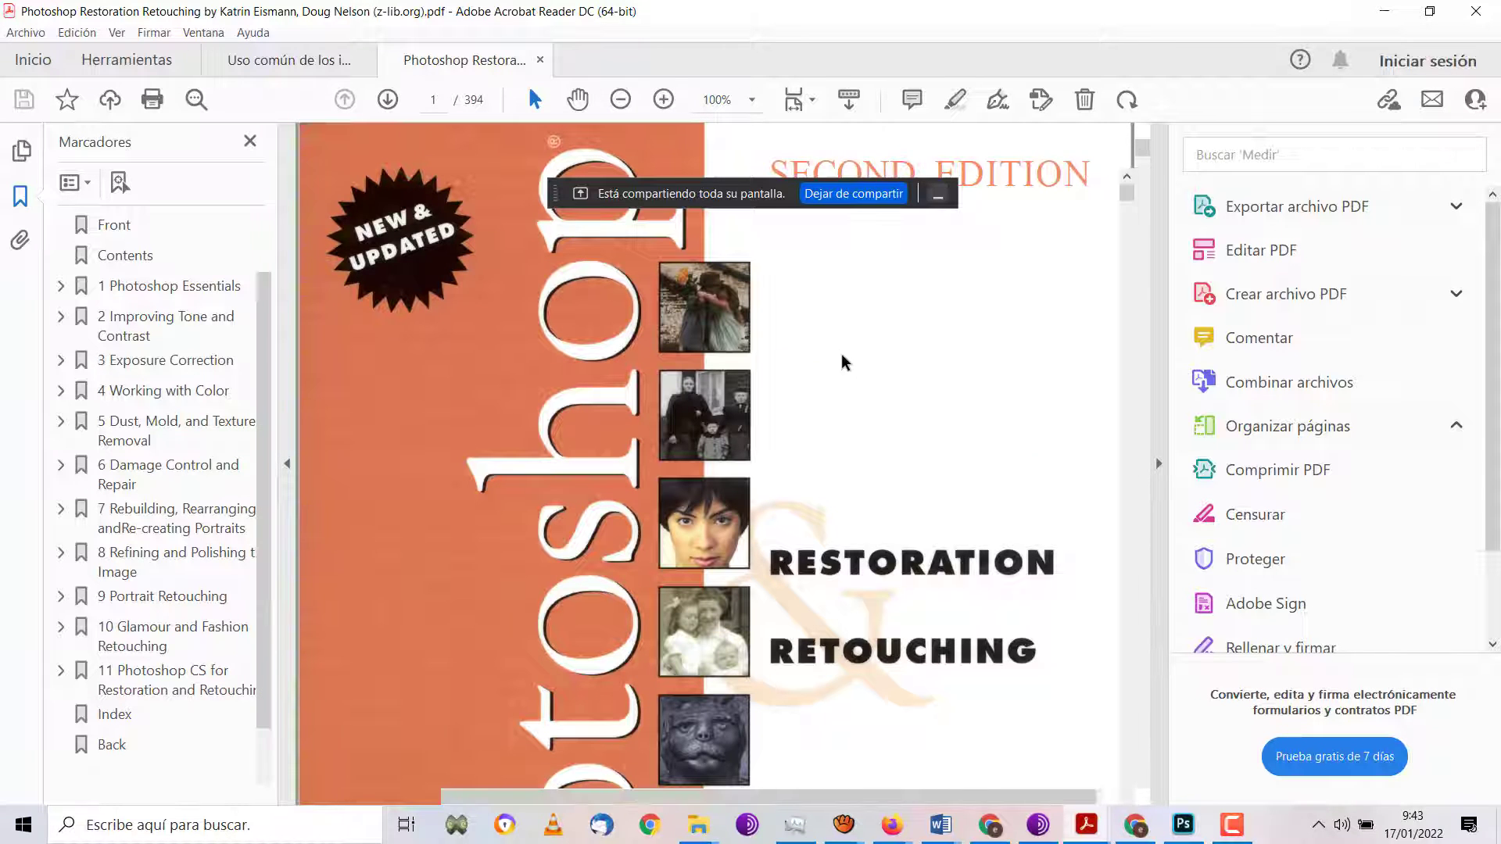
# Scroll through the book to page 39, the Levels tone exercise with figure 2.12.
pyautogui.scroll(-2, 840, 355)
pyautogui.scroll(-5, 841, 354)
pyautogui.scroll(-3, 844, 352)
pyautogui.scroll(-5, 844, 353)
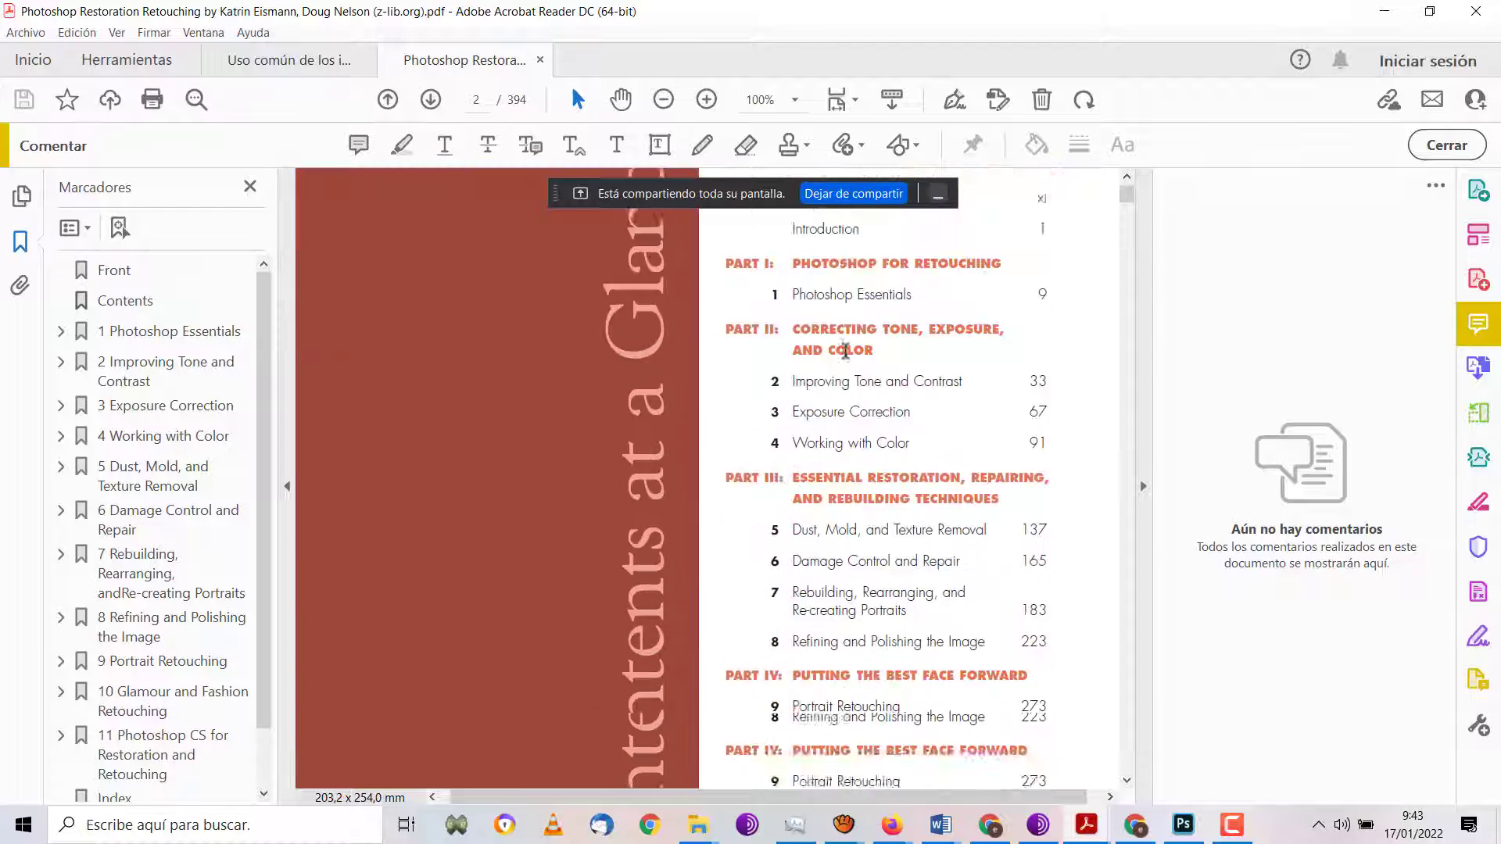
pyautogui.scroll(-1, 844, 353)
pyautogui.scroll(-5, 1133, 358)
pyautogui.scroll(-5, 1132, 357)
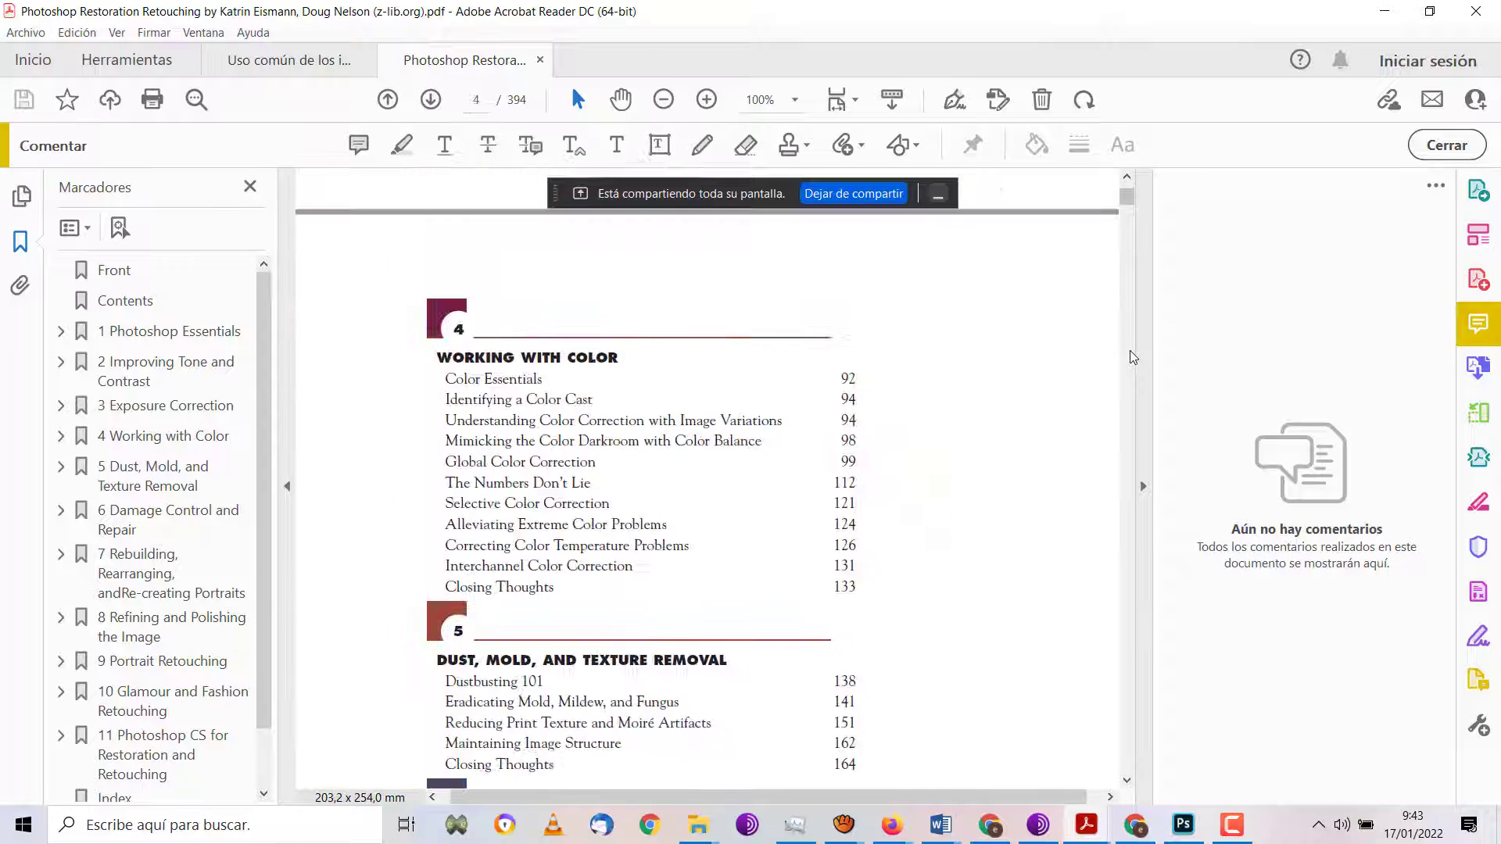
pyautogui.scroll(-5, 1132, 357)
pyautogui.scroll(-5, 1133, 358)
pyautogui.scroll(-5, 1132, 357)
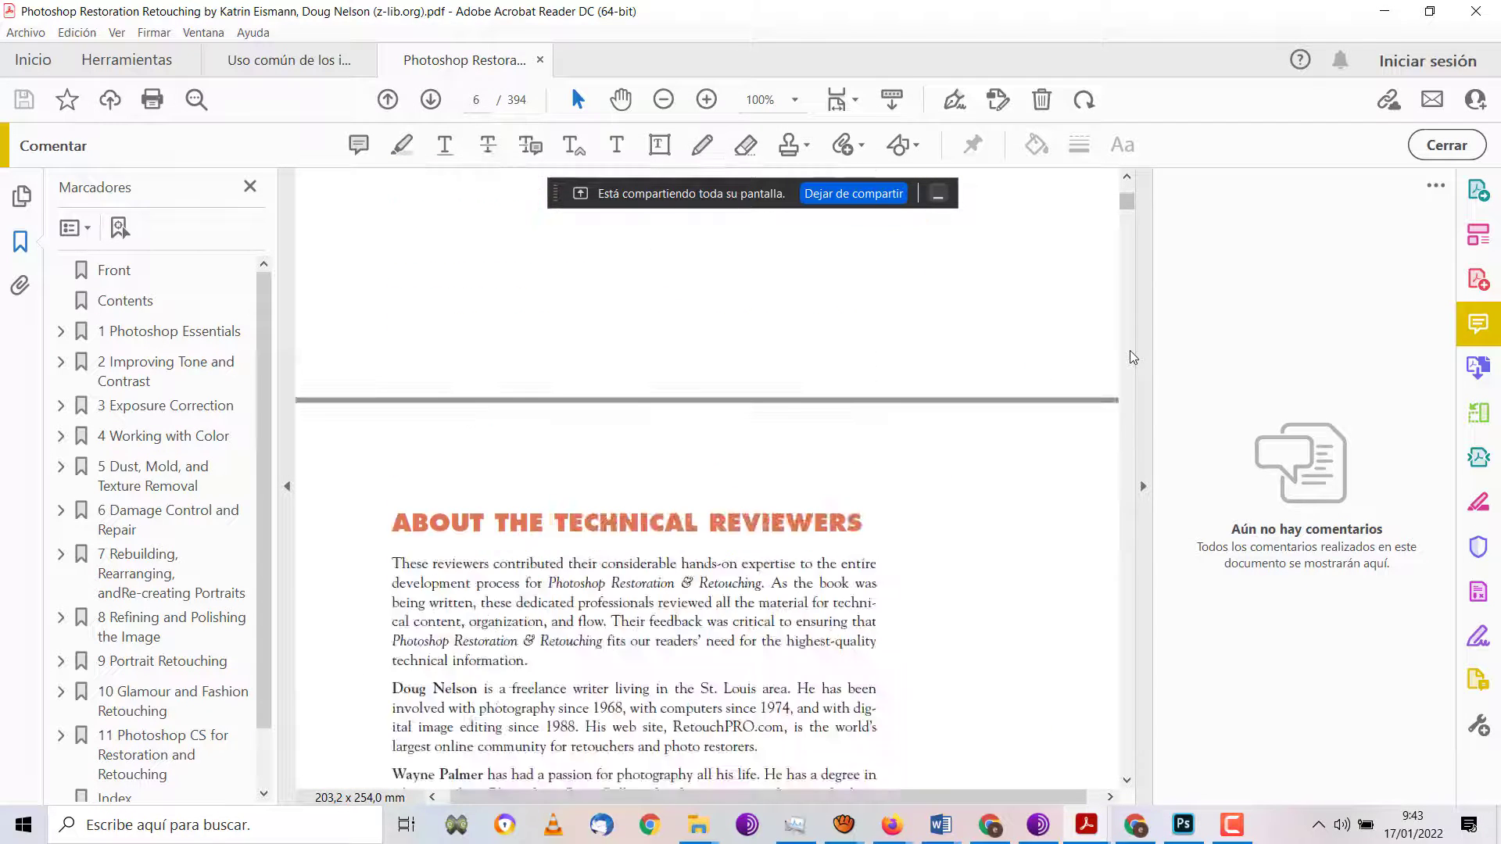
pyautogui.scroll(-5, 1133, 358)
pyautogui.scroll(-5, 1132, 357)
pyautogui.scroll(-5, 1133, 357)
pyautogui.scroll(-5, 1133, 357)
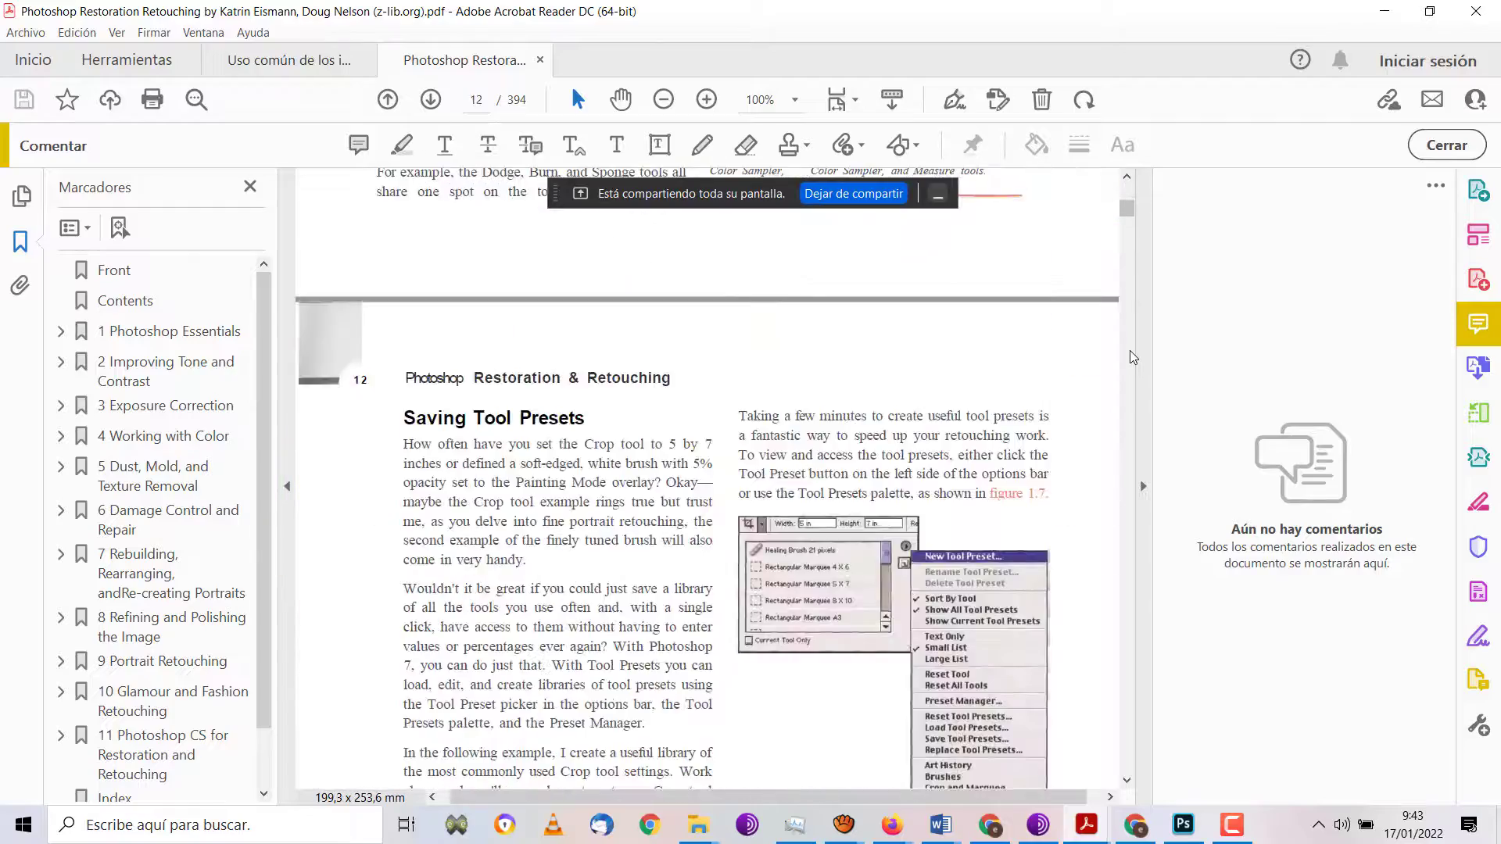
pyautogui.scroll(-5, 1132, 357)
pyautogui.scroll(-5, 1133, 357)
pyautogui.scroll(-5, 1133, 357)
pyautogui.scroll(-5, 1133, 357)
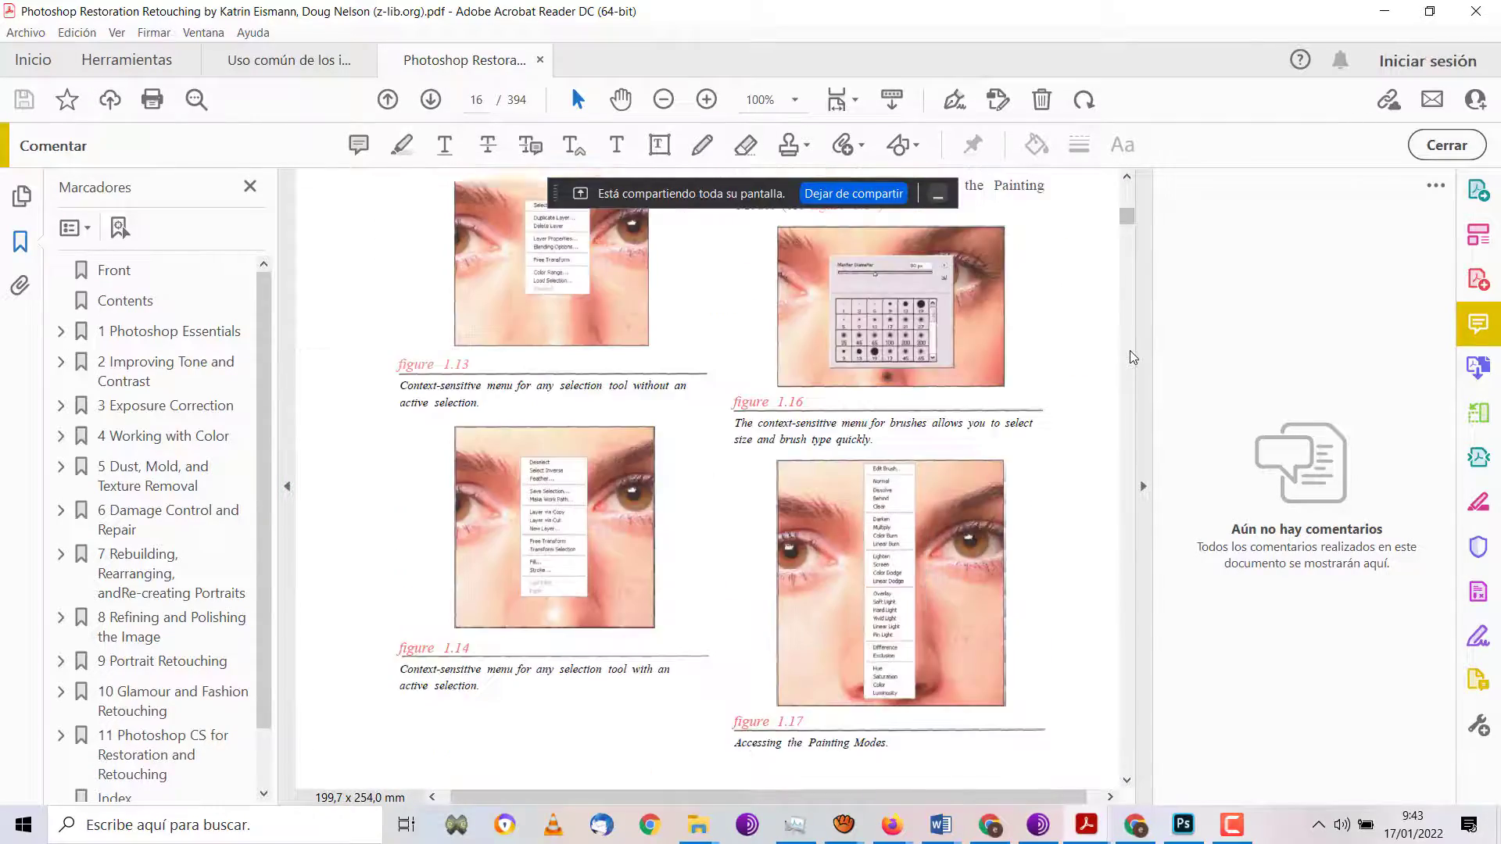
pyautogui.scroll(-5, 1133, 357)
pyautogui.scroll(-5, 1133, 357)
pyautogui.scroll(-5, 1132, 357)
pyautogui.scroll(-5, 1133, 357)
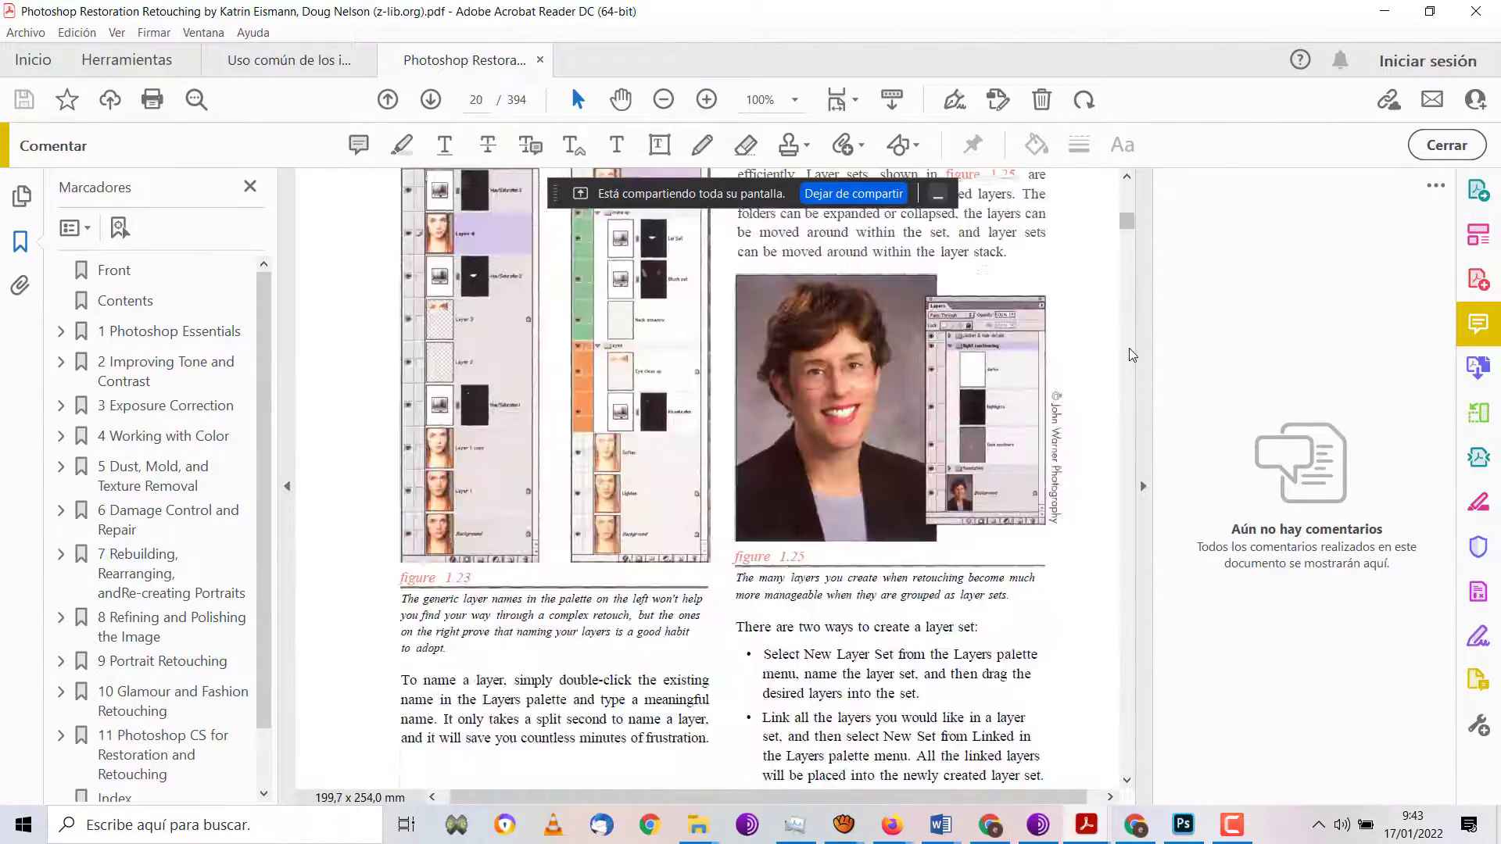
pyautogui.scroll(-5, 1133, 358)
pyautogui.scroll(-5, 1133, 357)
pyautogui.scroll(-5, 1133, 357)
pyautogui.scroll(-5, 1133, 358)
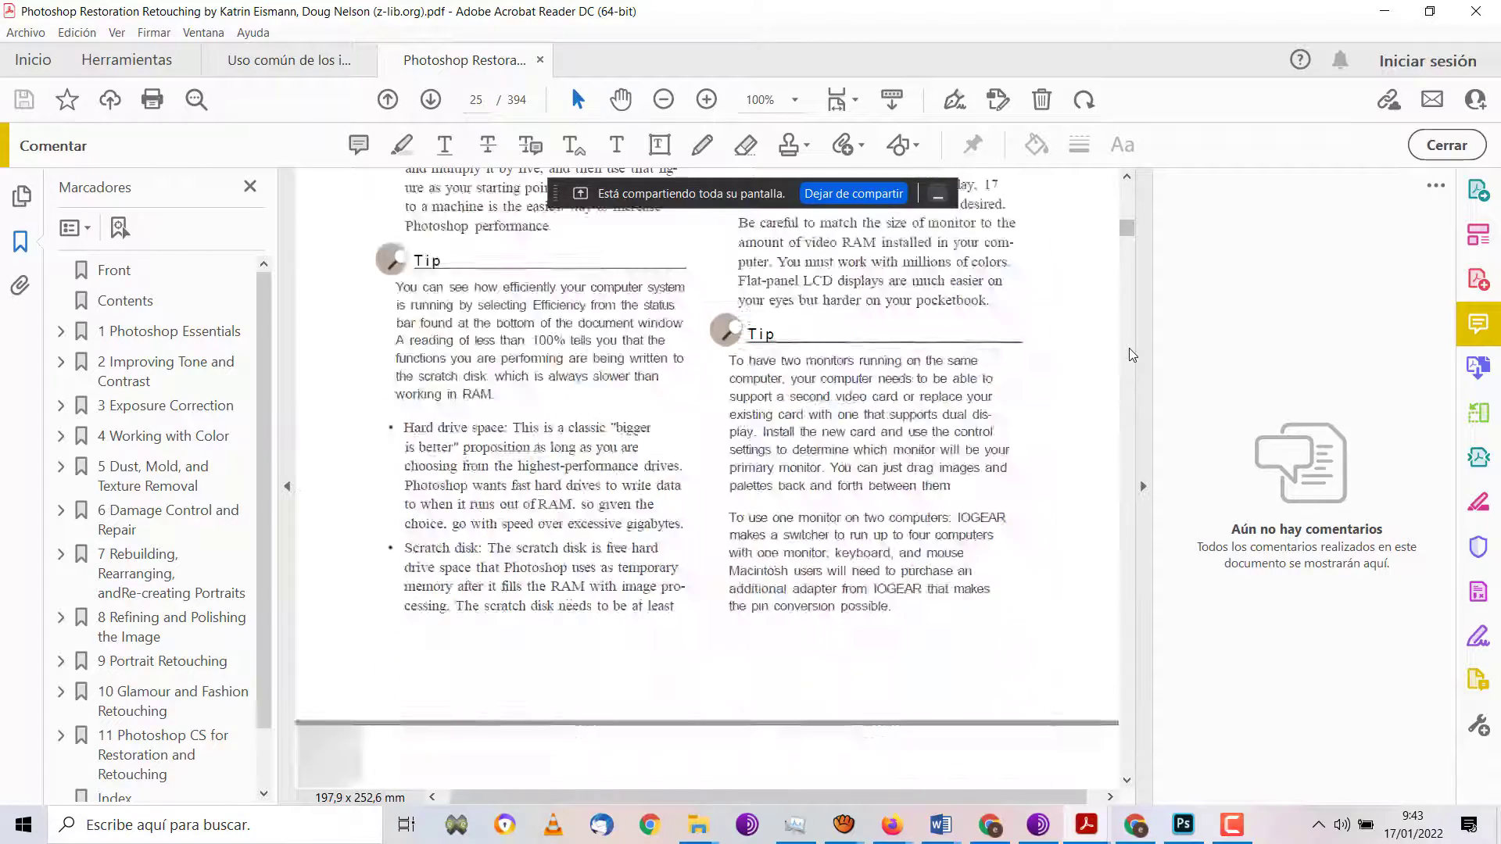
pyautogui.scroll(-5, 1133, 357)
pyautogui.scroll(-5, 1133, 357)
pyautogui.scroll(-5, 1133, 357)
pyautogui.scroll(-5, 1131, 352)
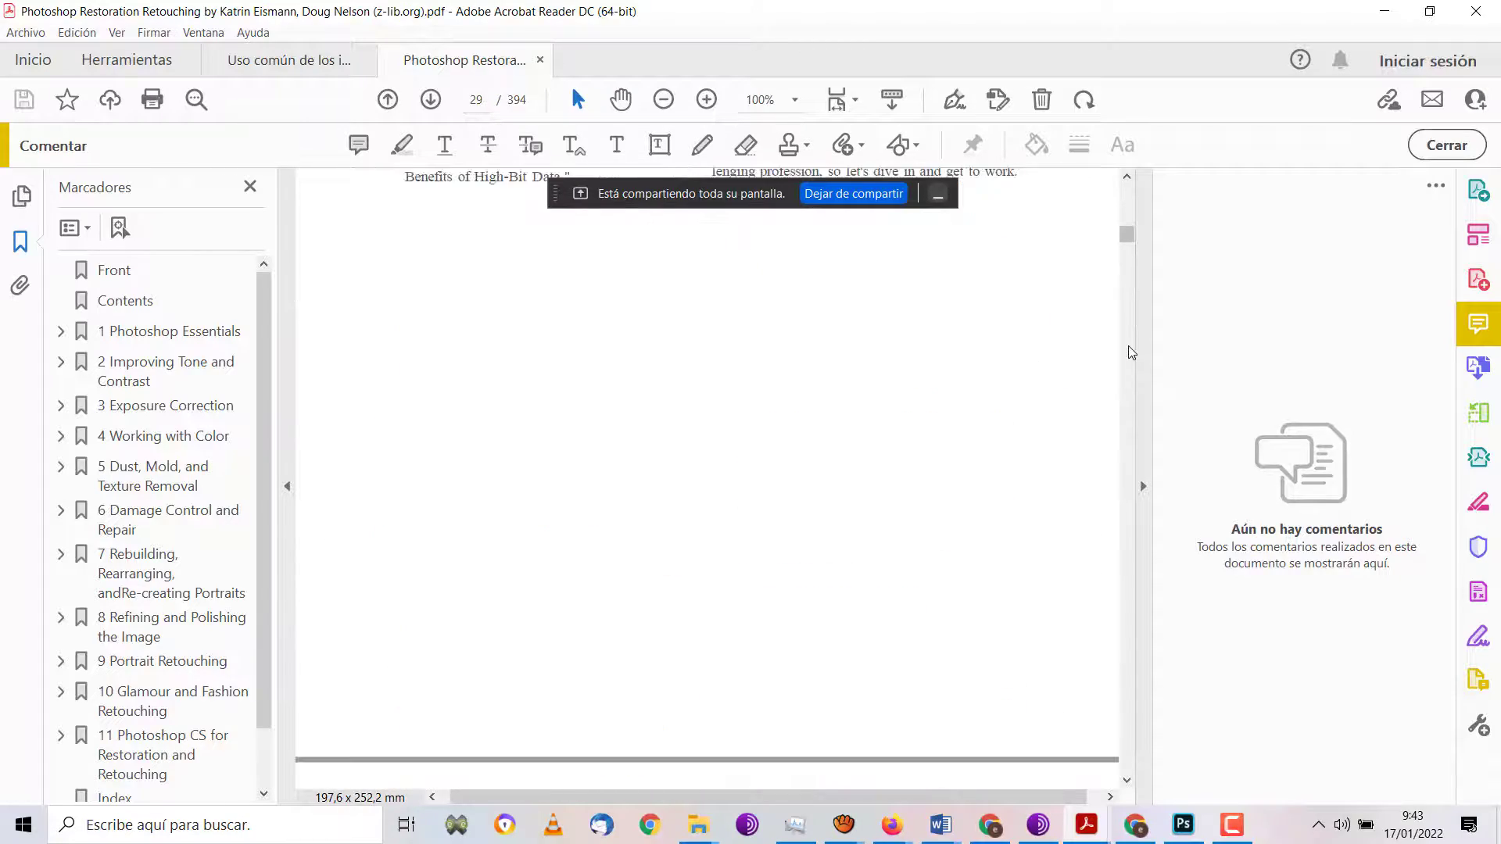
pyautogui.scroll(-5, 1131, 352)
pyautogui.scroll(-5, 1131, 352)
pyautogui.scroll(-5, 1131, 352)
pyautogui.scroll(-5, 1131, 351)
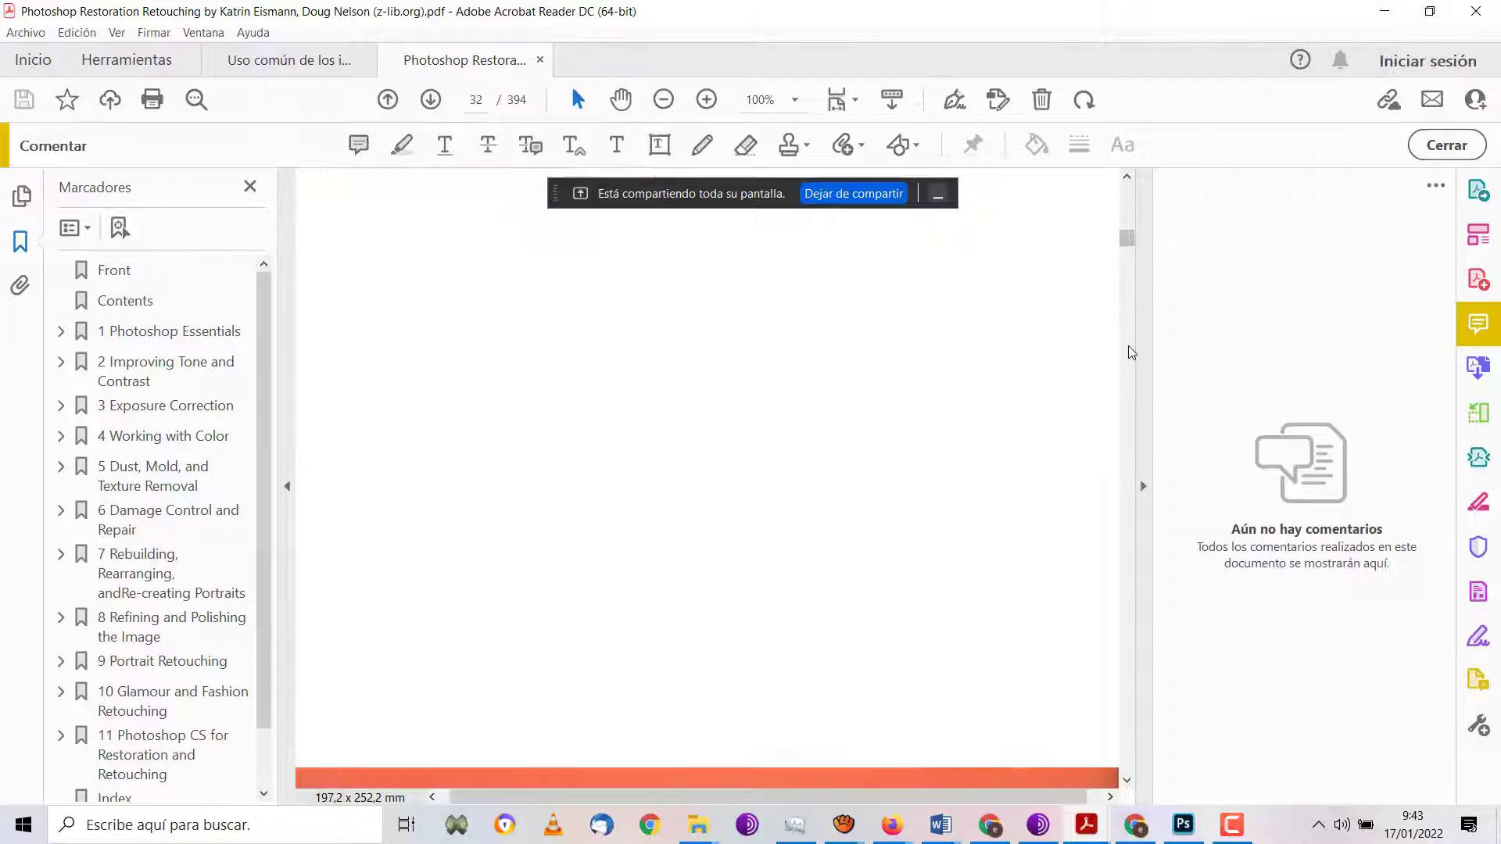
pyautogui.scroll(-5, 1131, 352)
pyautogui.scroll(-5, 1131, 351)
pyautogui.scroll(-5, 1131, 351)
pyautogui.scroll(-5, 1131, 351)
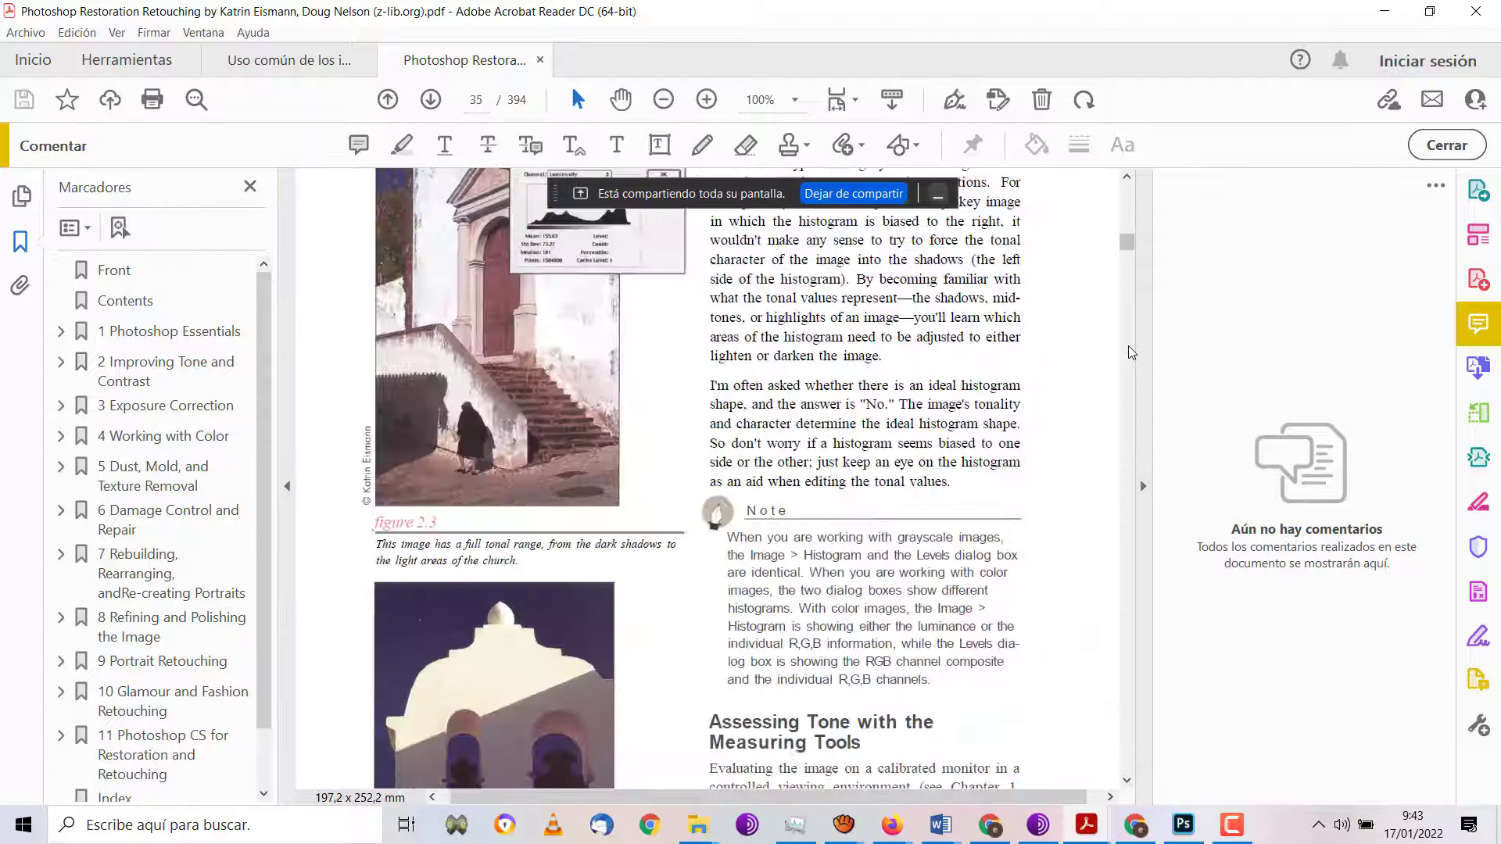
pyautogui.scroll(-5, 1131, 352)
pyautogui.scroll(-5, 1131, 351)
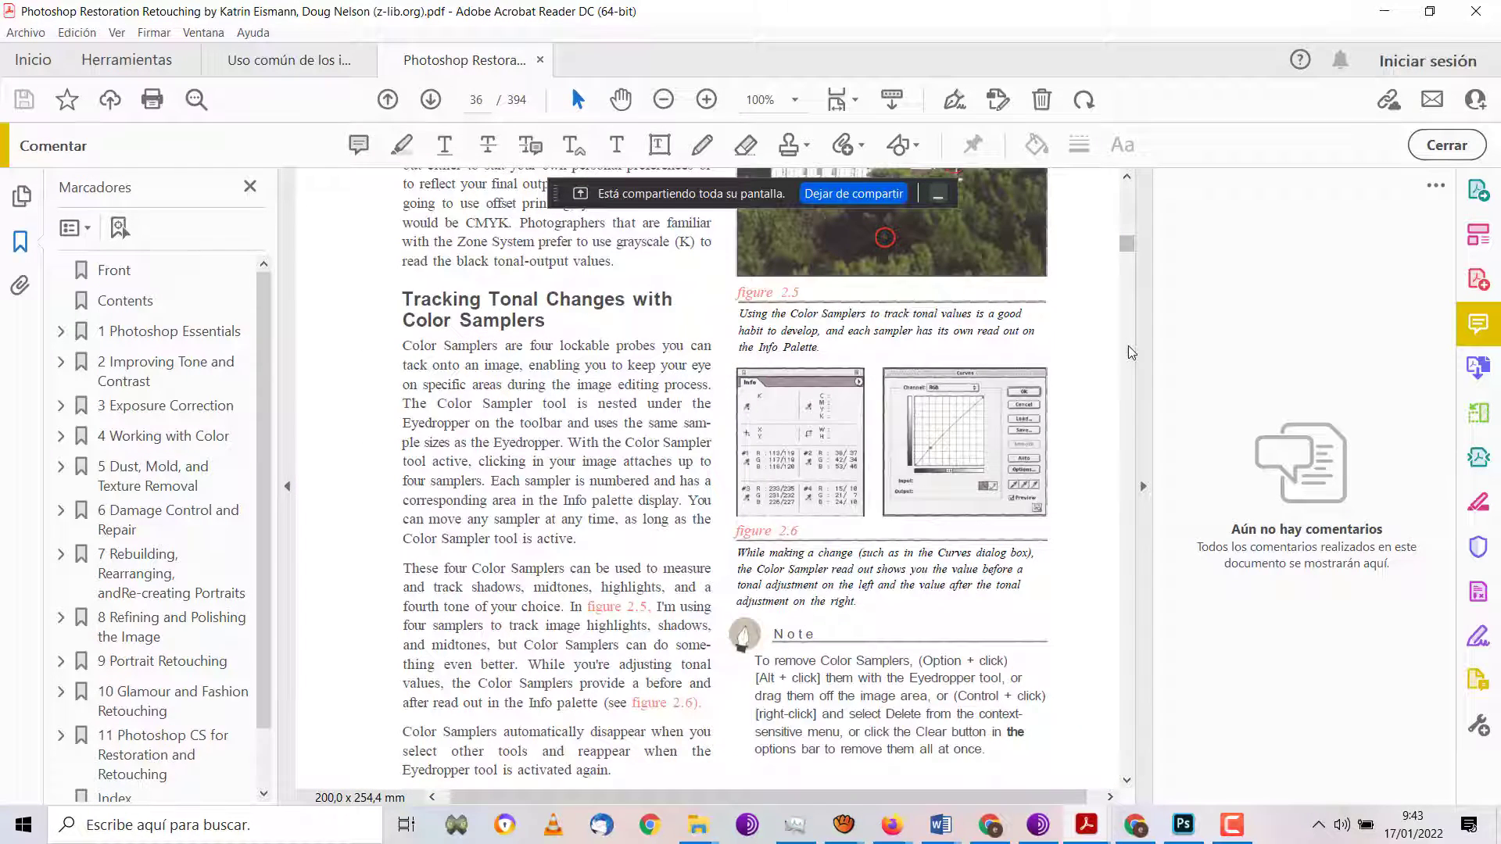
pyautogui.scroll(-5, 1131, 351)
pyautogui.scroll(-5, 1131, 352)
pyautogui.scroll(-5, 1131, 352)
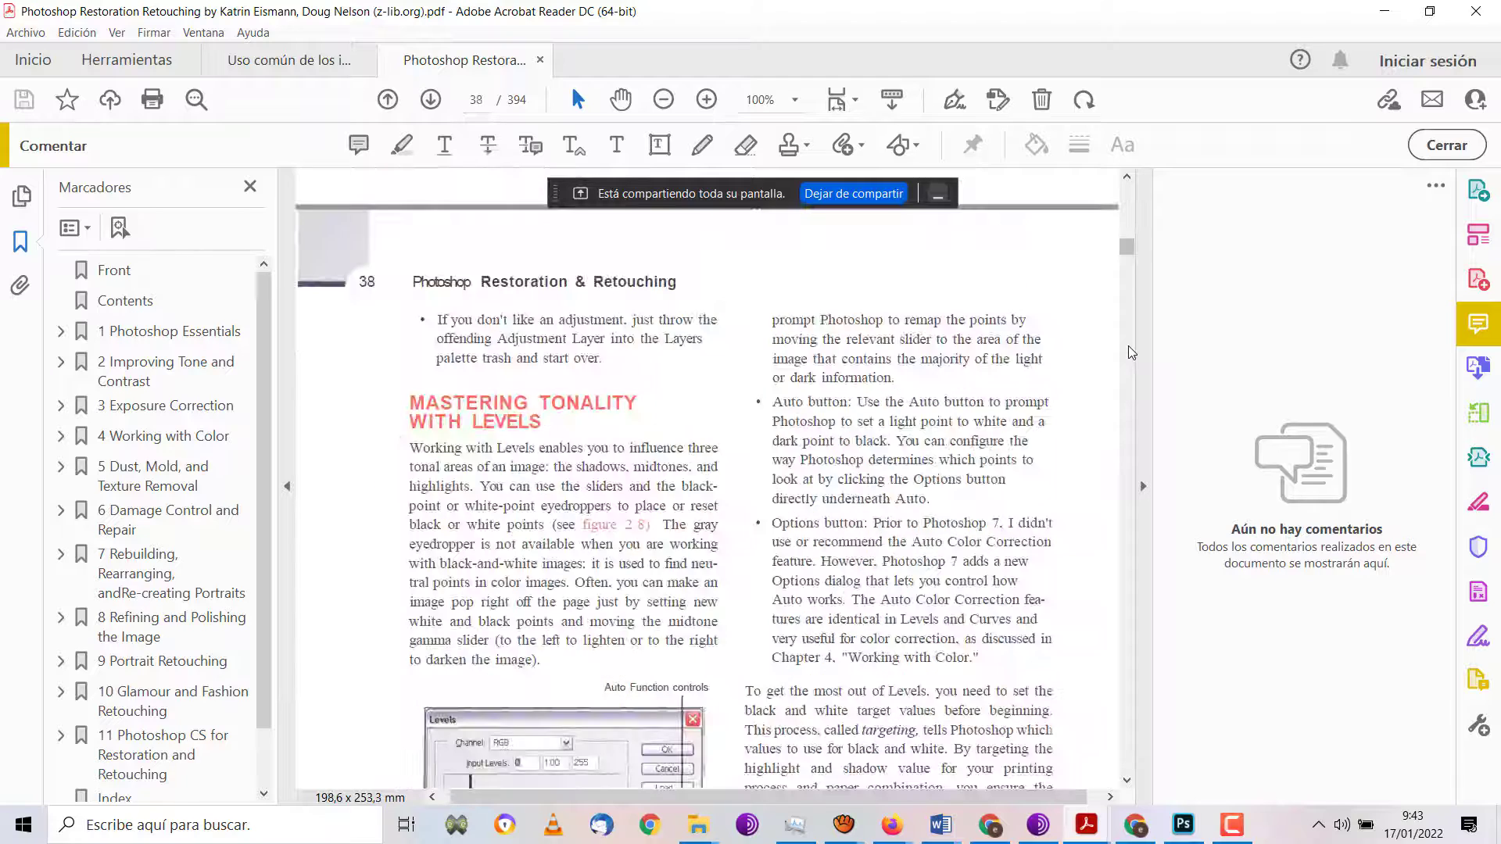
pyautogui.scroll(-5, 1131, 352)
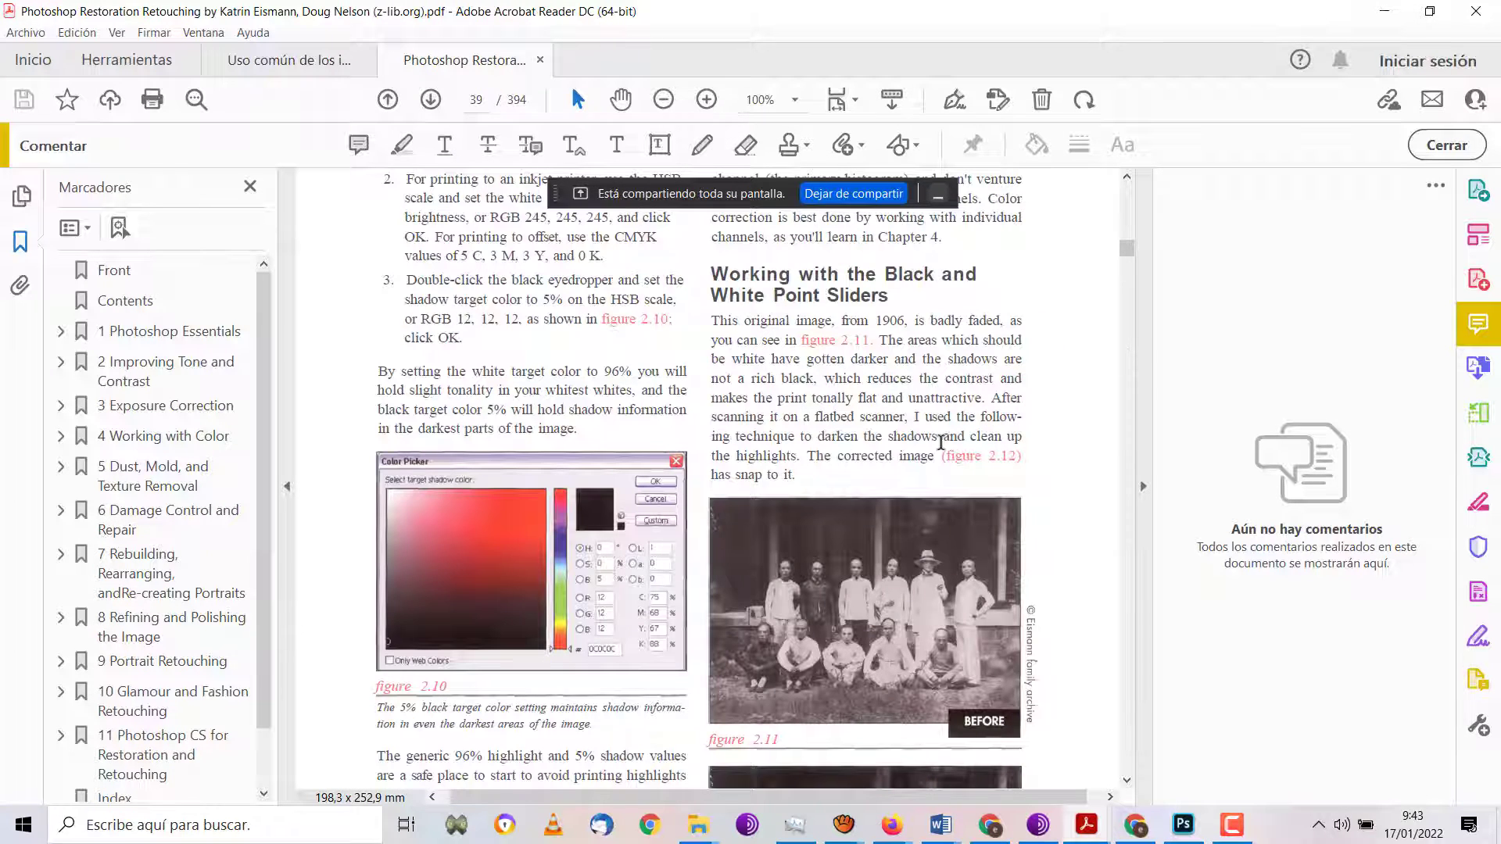
pyautogui.scroll(-4, 940, 442)
pyautogui.scroll(-2, 940, 442)
pyautogui.scroll(3, 940, 442)
pyautogui.scroll(1, 940, 442)
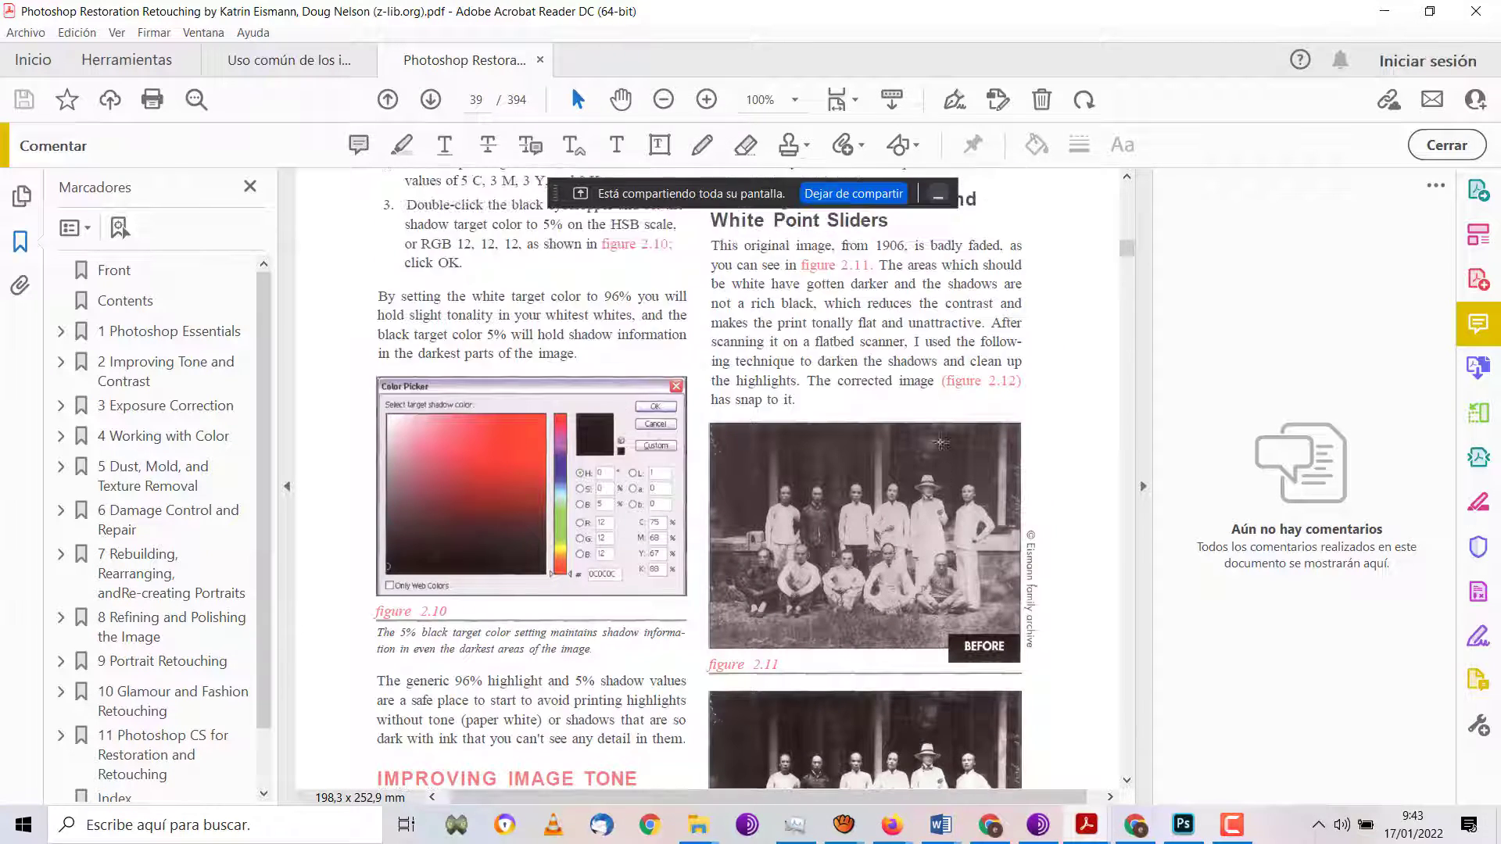
# Select the file name ch2_faded.jpg under figure 2.12 and drag it onto Firefox.
pyautogui.scroll(-7, 922, 508)
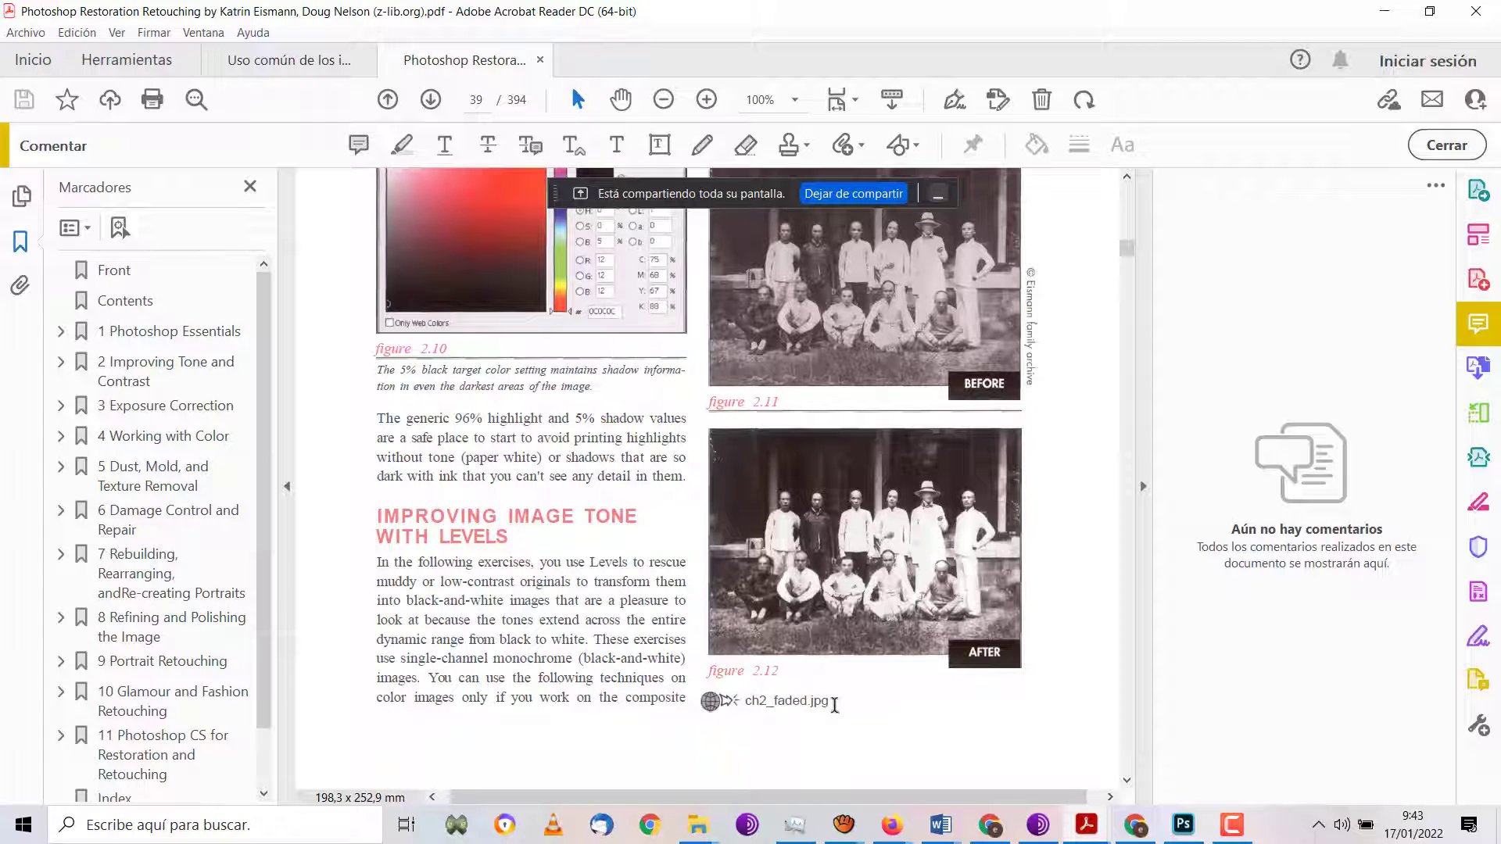
pyautogui.doubleClick(790, 701)
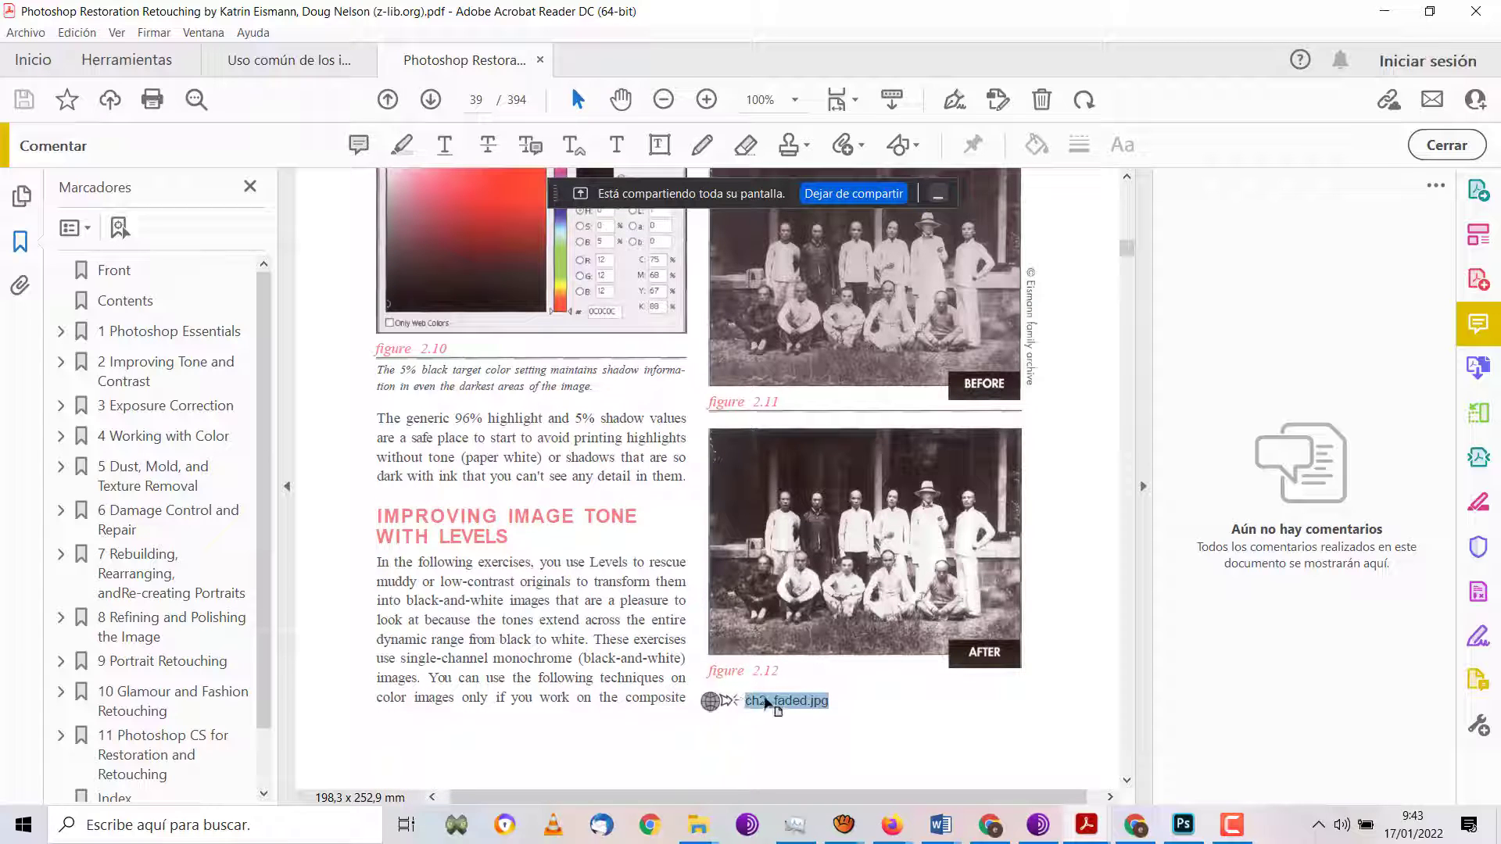
pyautogui.moveTo(770, 705); pyautogui.dragTo(860, 774)
pyautogui.hotkey('ctrl', 'c')
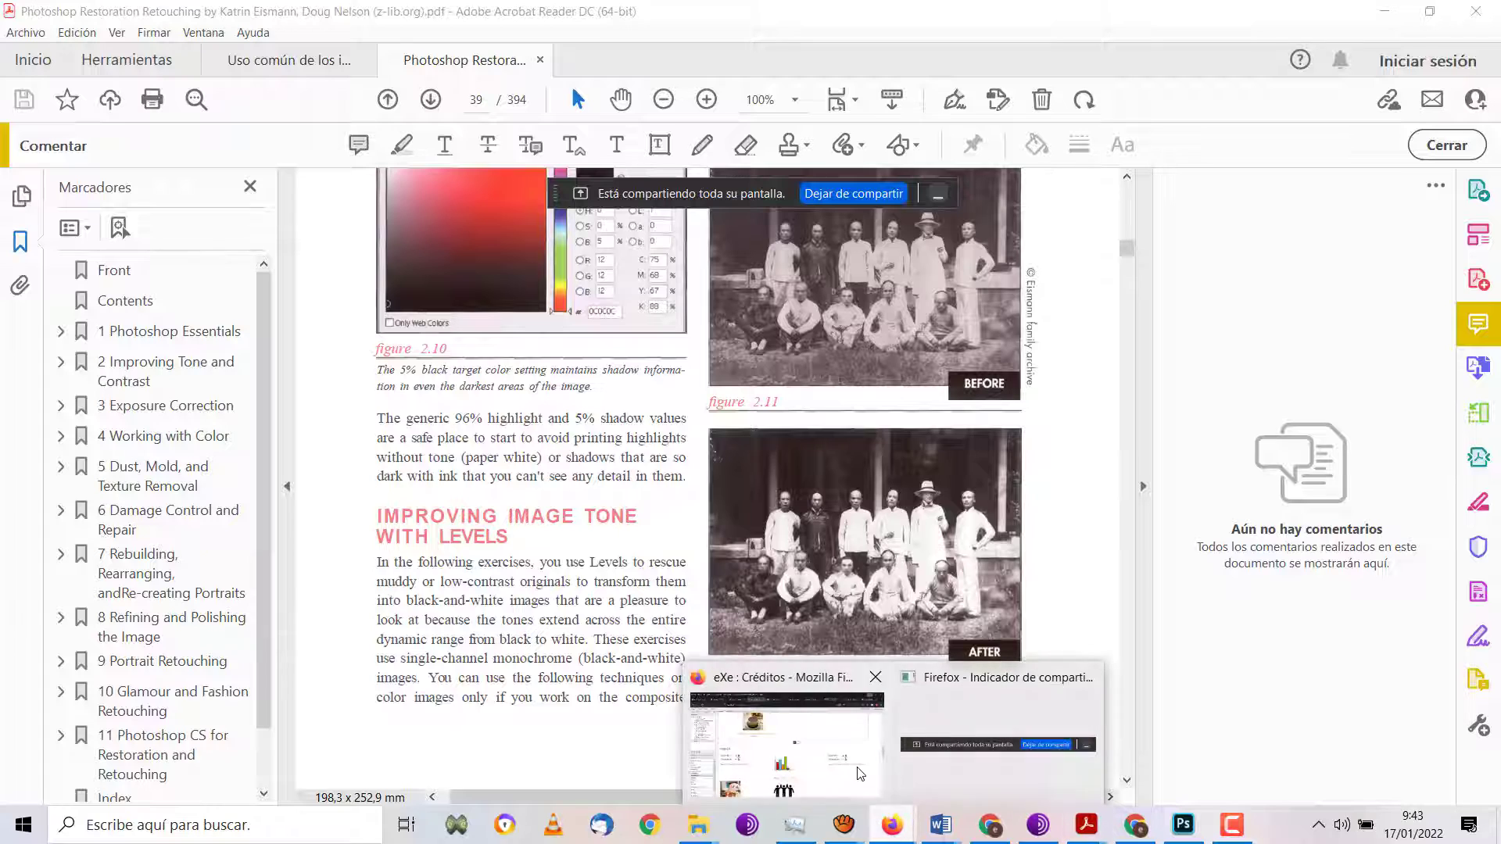
# Google ch2_faded.jpg in a new Firefox tab and open the book's 2nd-edition tutorial result.
pyautogui.click(860, 774)
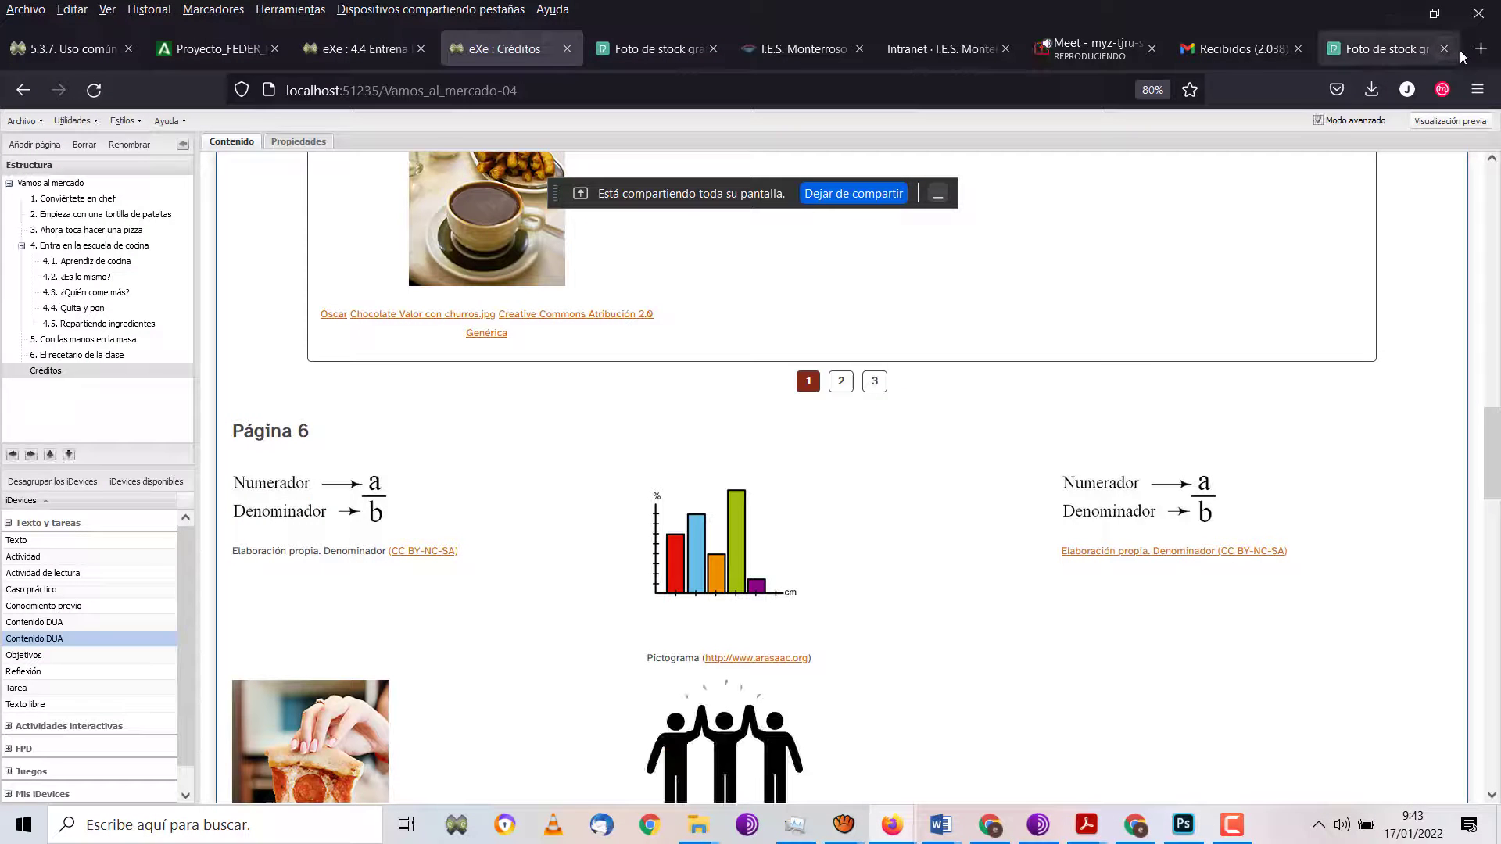
pyautogui.click(1480, 48)
pyautogui.click(1032, 90)
pyautogui.hotkey('ctrl', 'v')
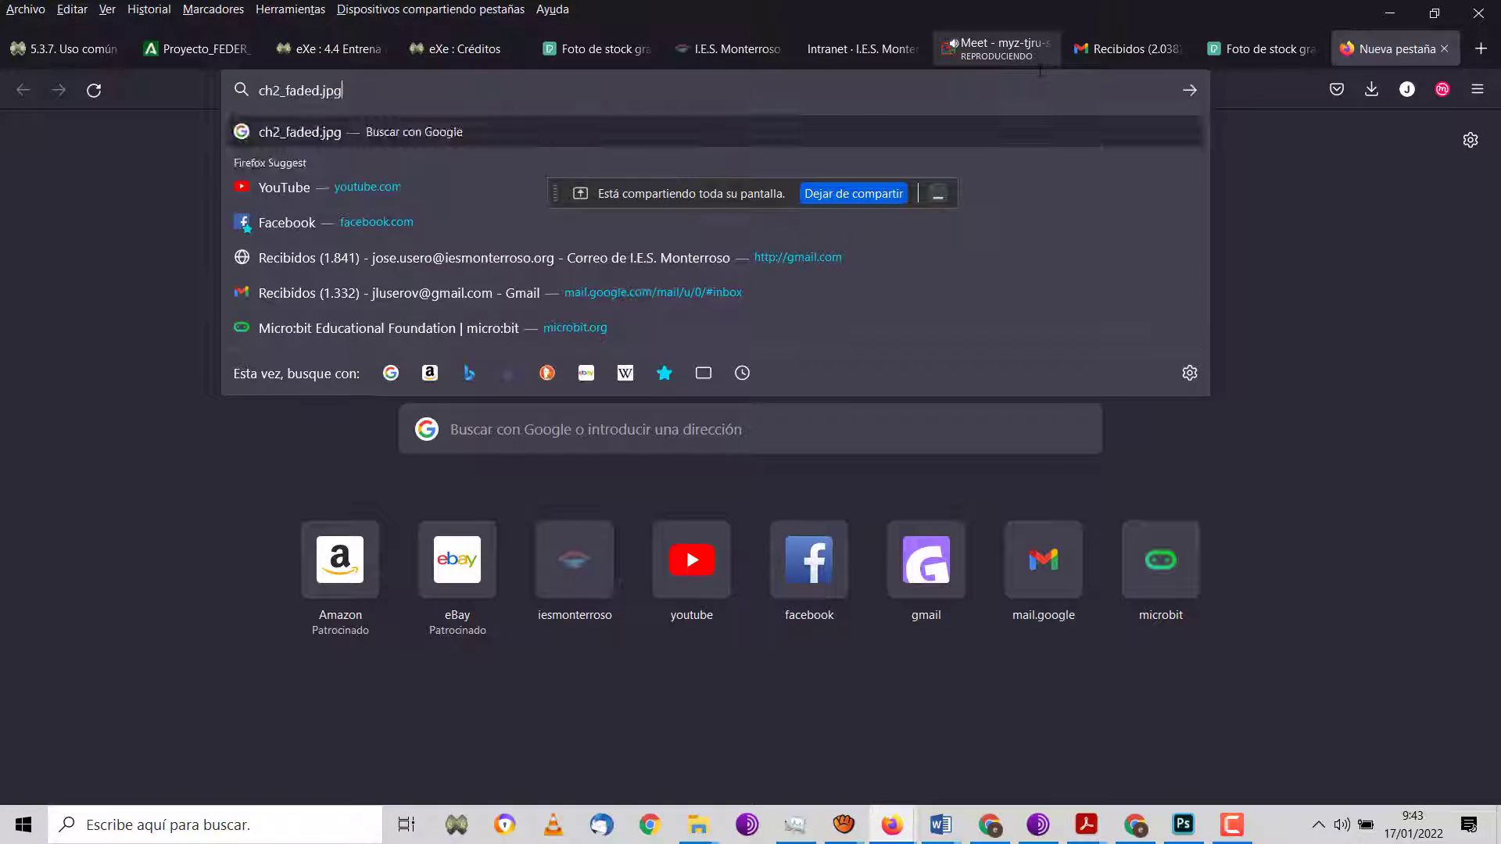
pyautogui.press('Return')
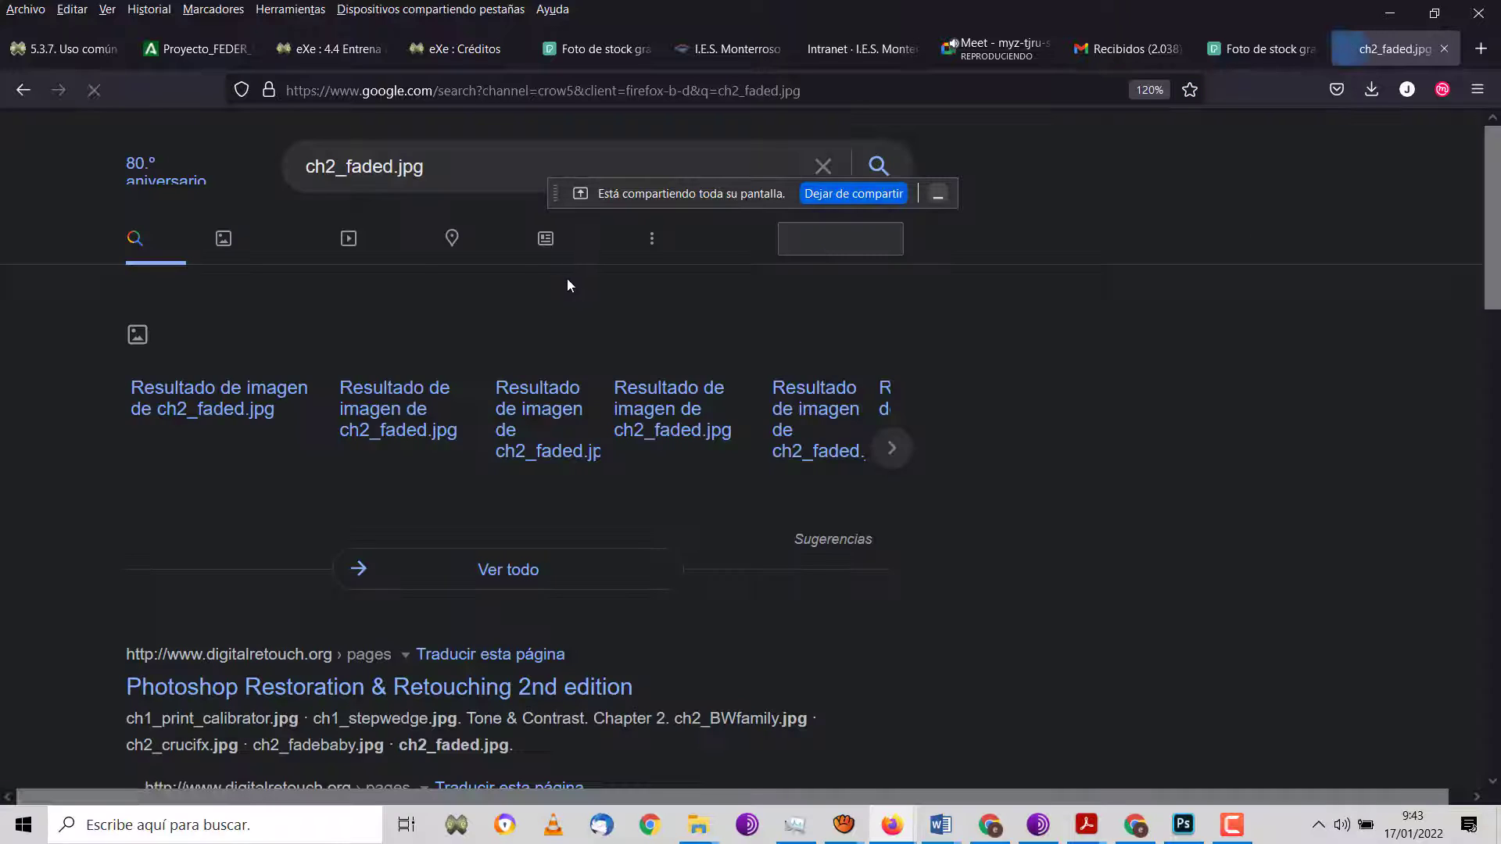
pyautogui.scroll(-2, 359, 504)
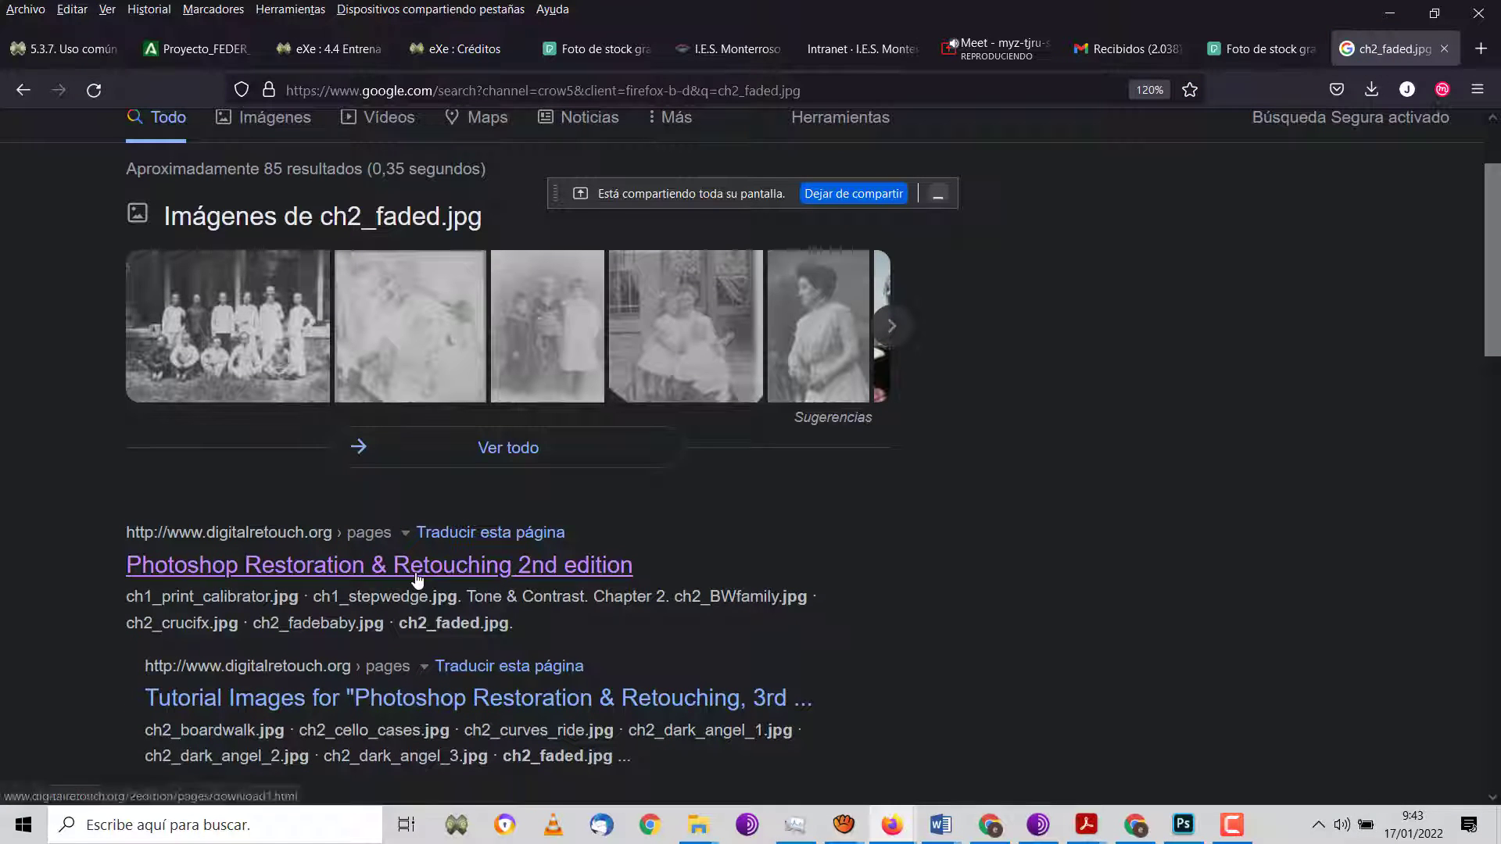
pyautogui.click(416, 577)
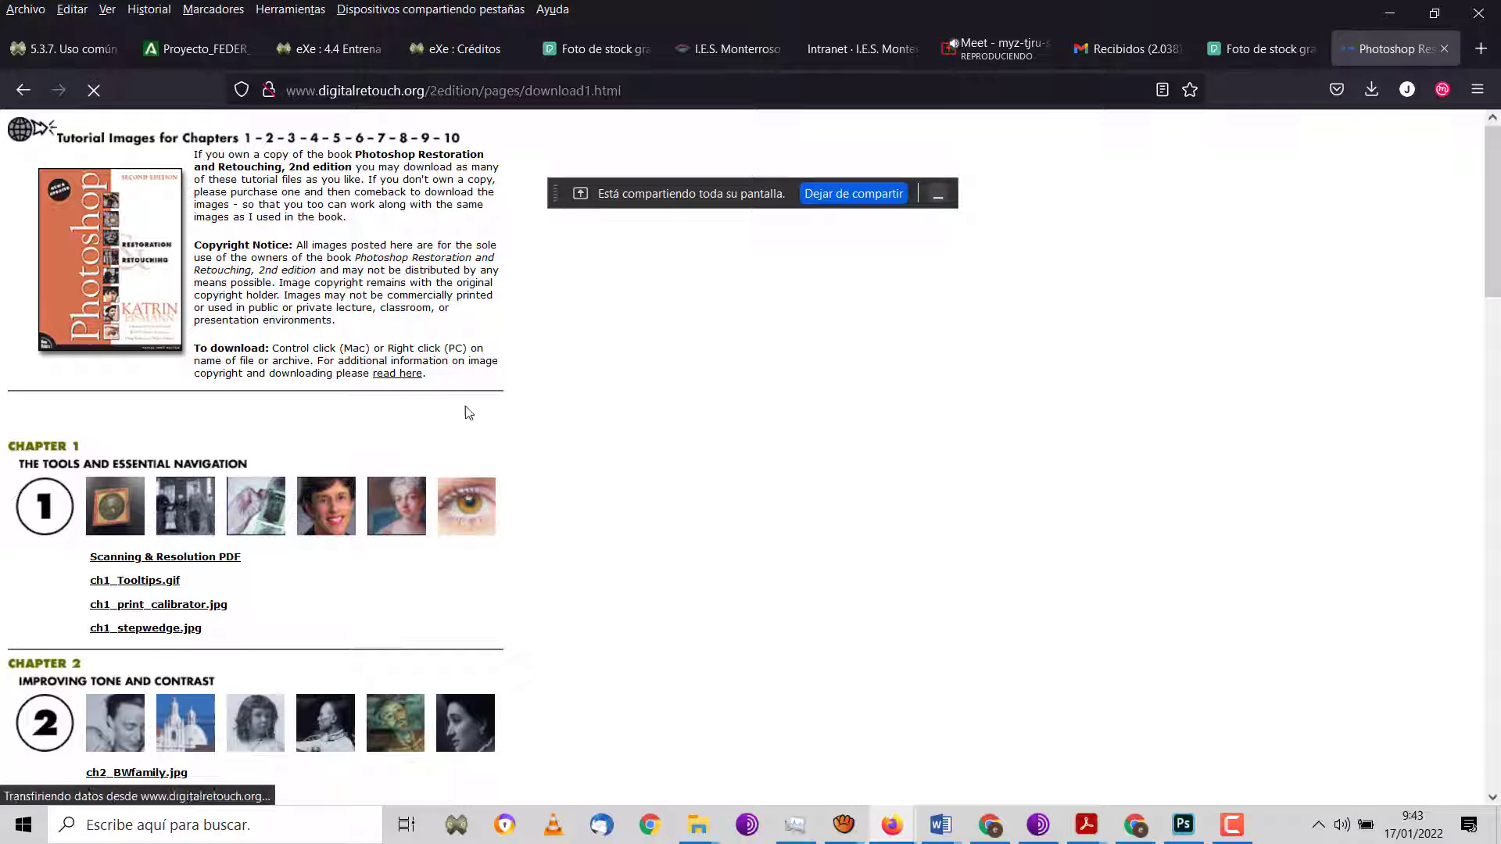
# Scroll to the Chapter 2 downloads on digitalretouch.org and open the ch2_faded.jpg link.
pyautogui.scroll(-2, 466, 447)
pyautogui.scroll(-4, 466, 450)
pyautogui.scroll(-3, 466, 450)
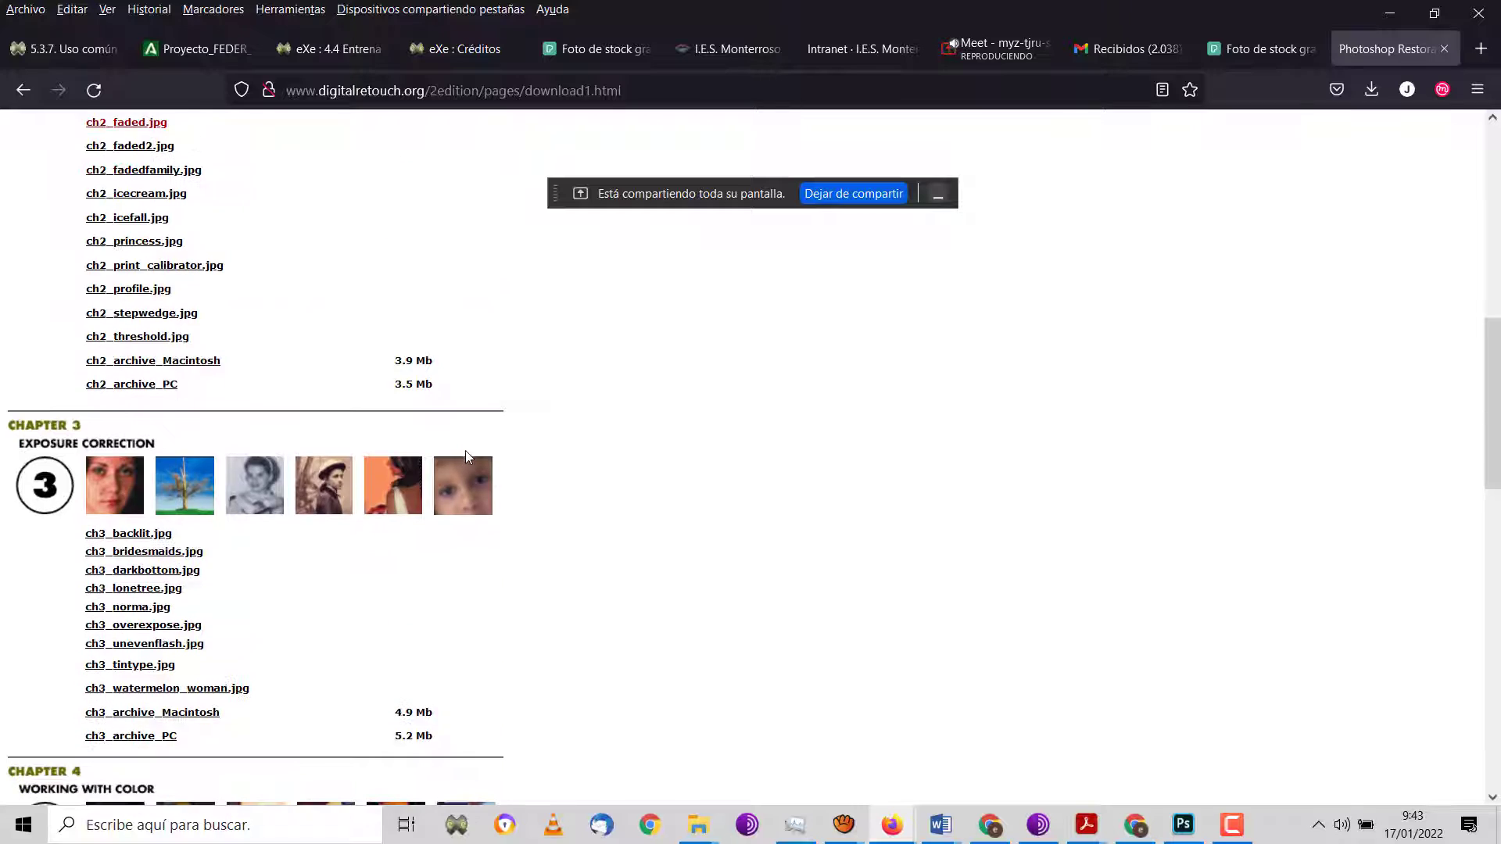
pyautogui.scroll(-3, 465, 451)
pyautogui.scroll(-4, 466, 450)
pyautogui.scroll(-4, 471, 455)
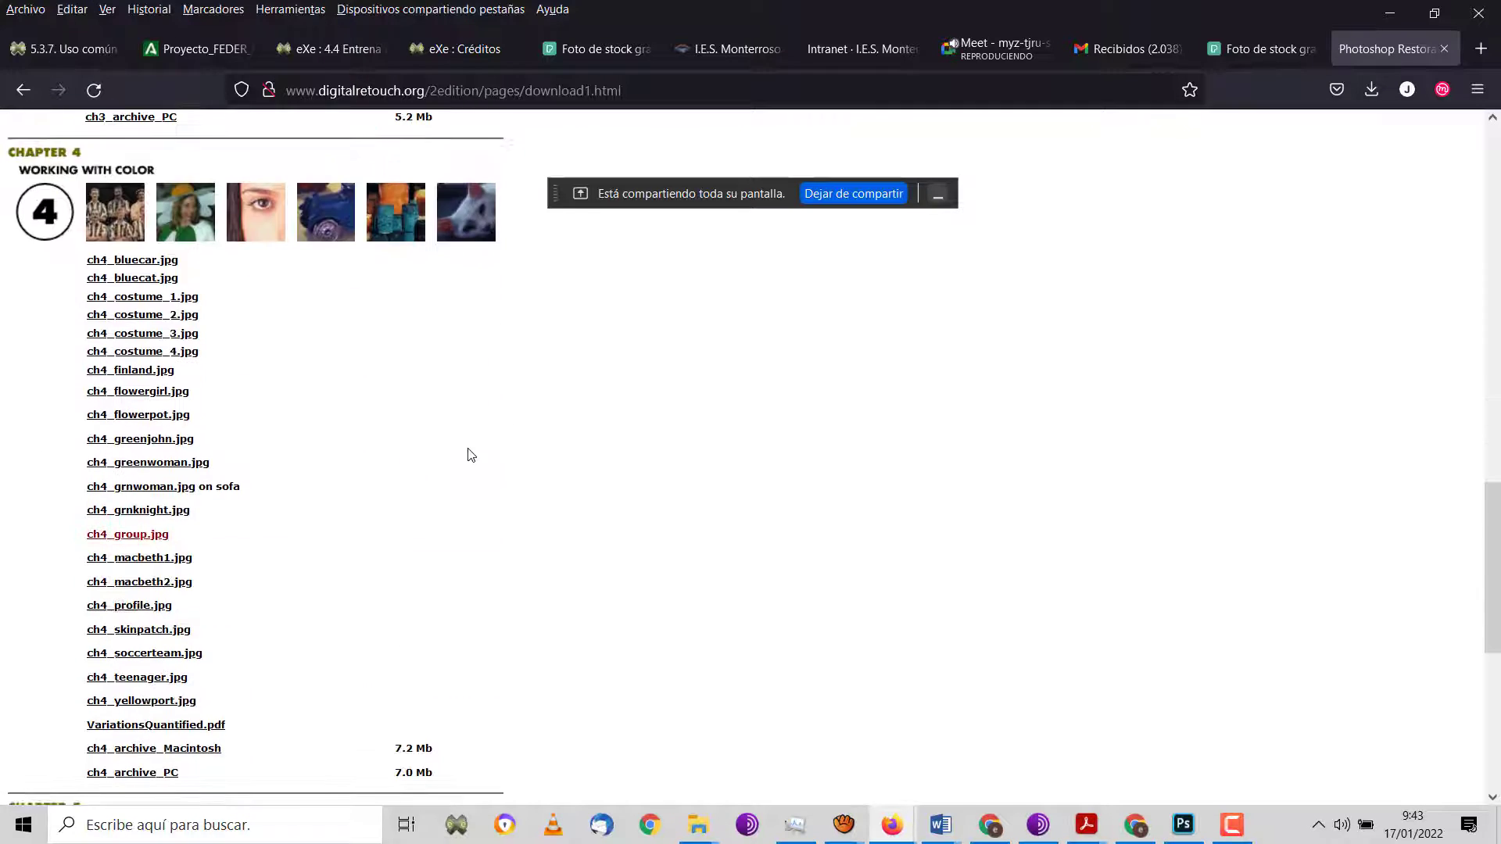
pyautogui.scroll(4, 469, 453)
pyautogui.scroll(-1, 469, 452)
pyautogui.scroll(-2, 468, 448)
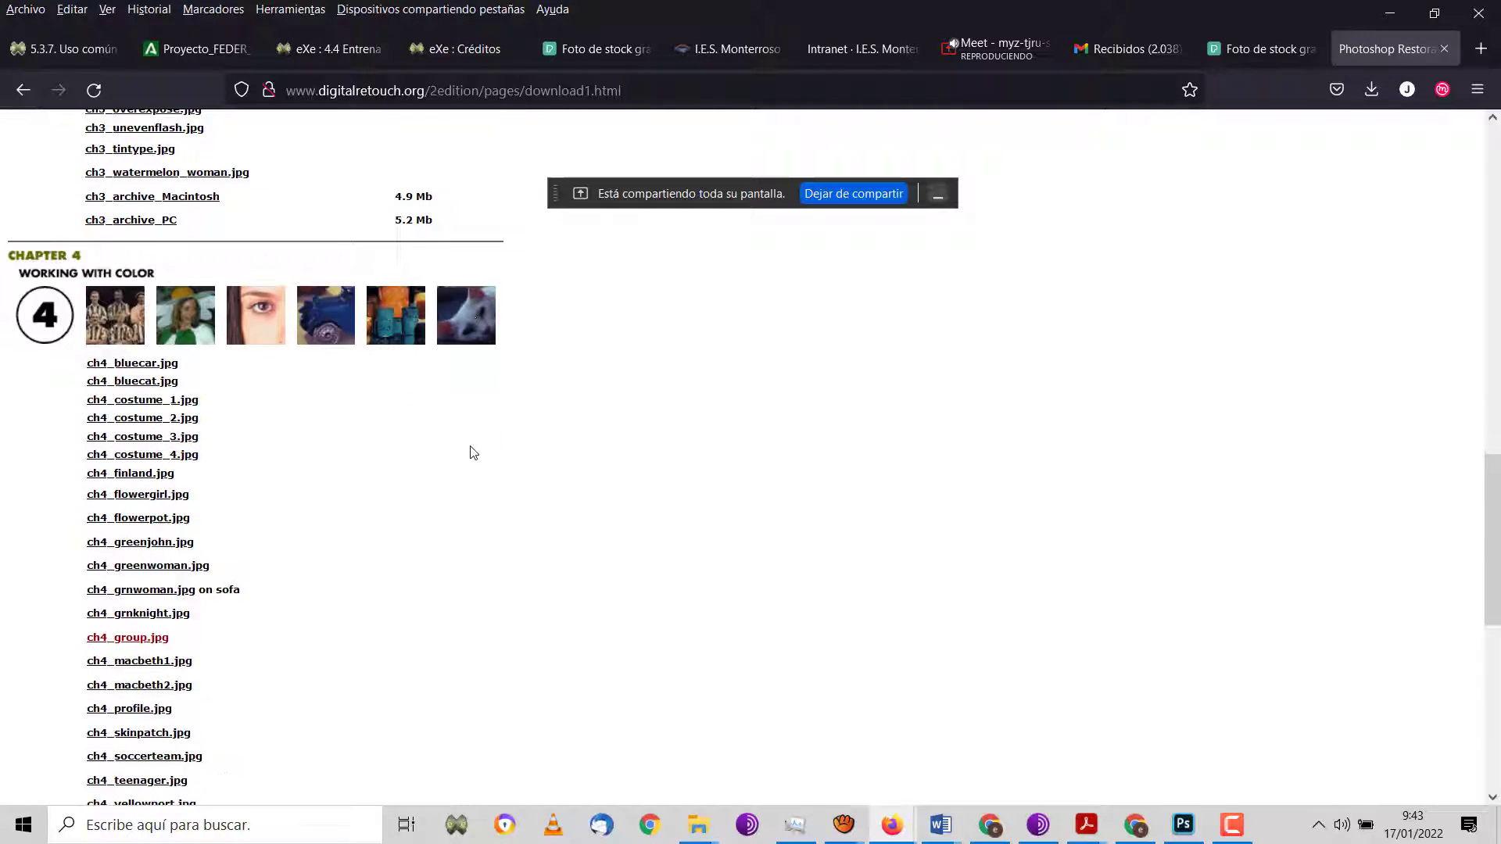
pyautogui.scroll(-5, 469, 448)
pyautogui.scroll(7, 470, 446)
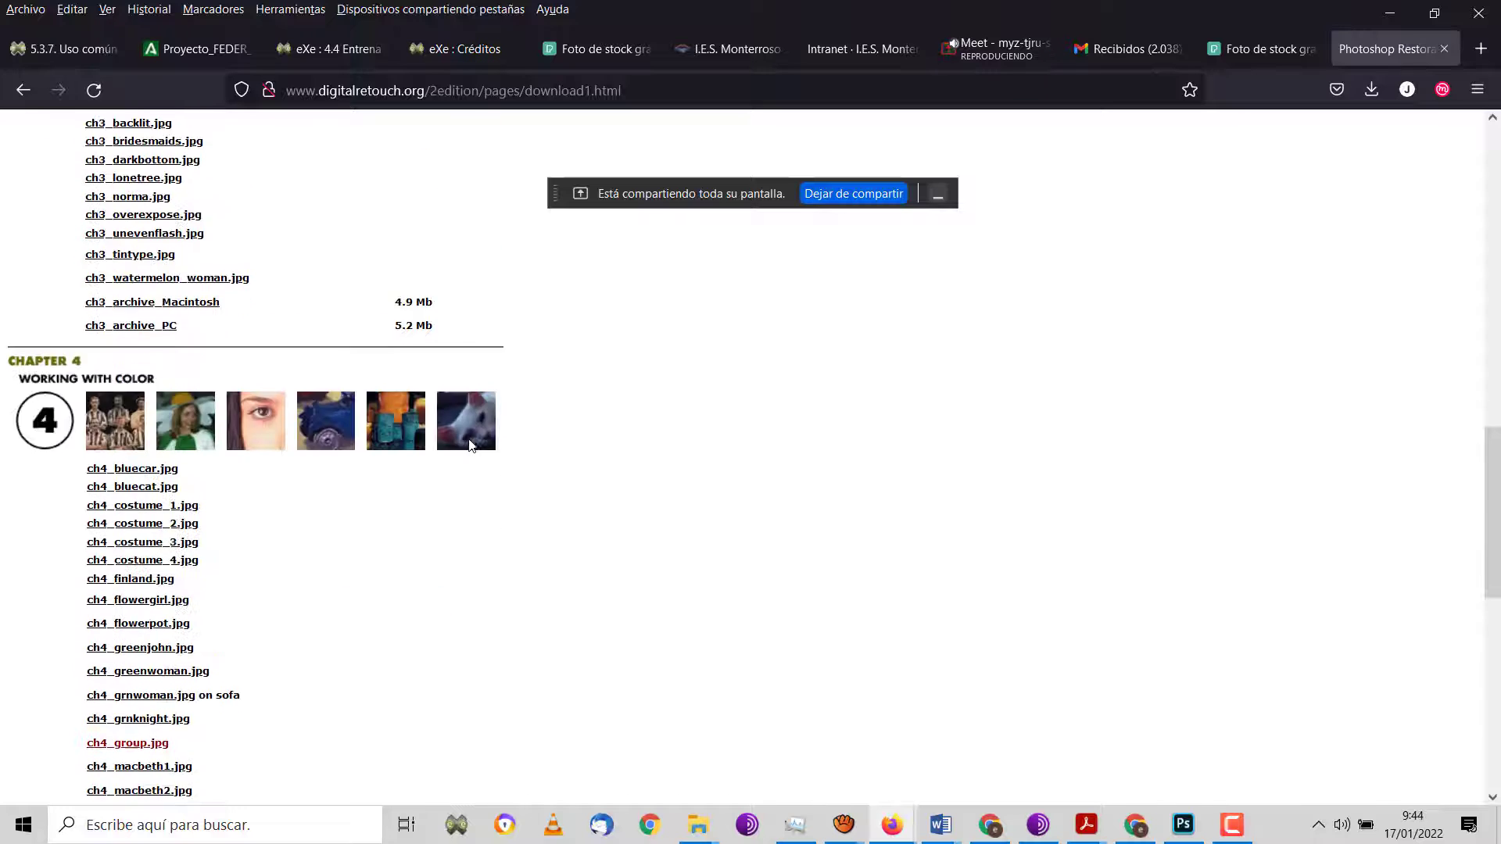
pyautogui.scroll(3, 467, 443)
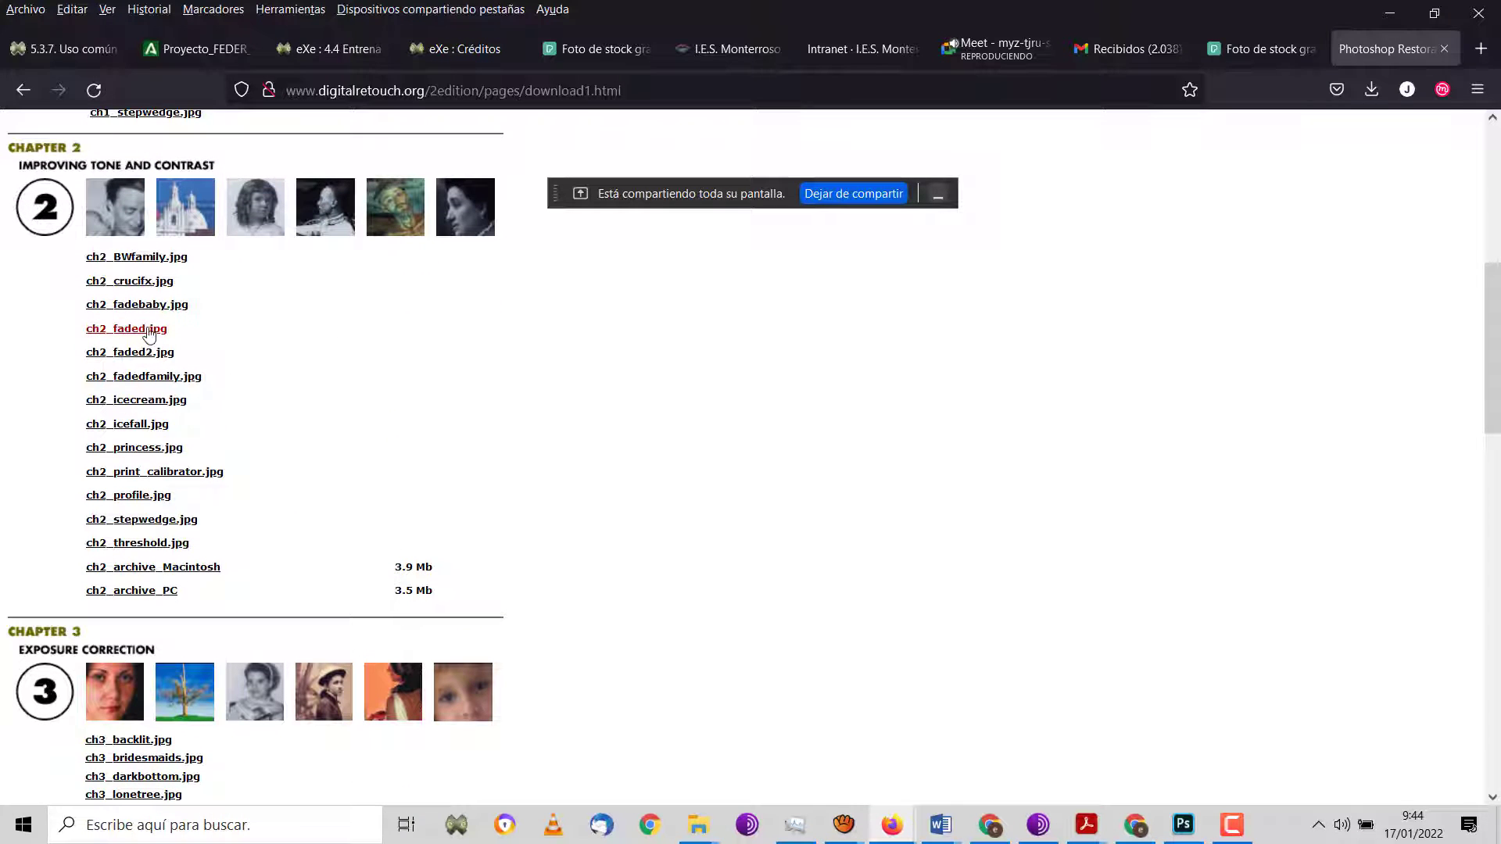
pyautogui.click(148, 329)
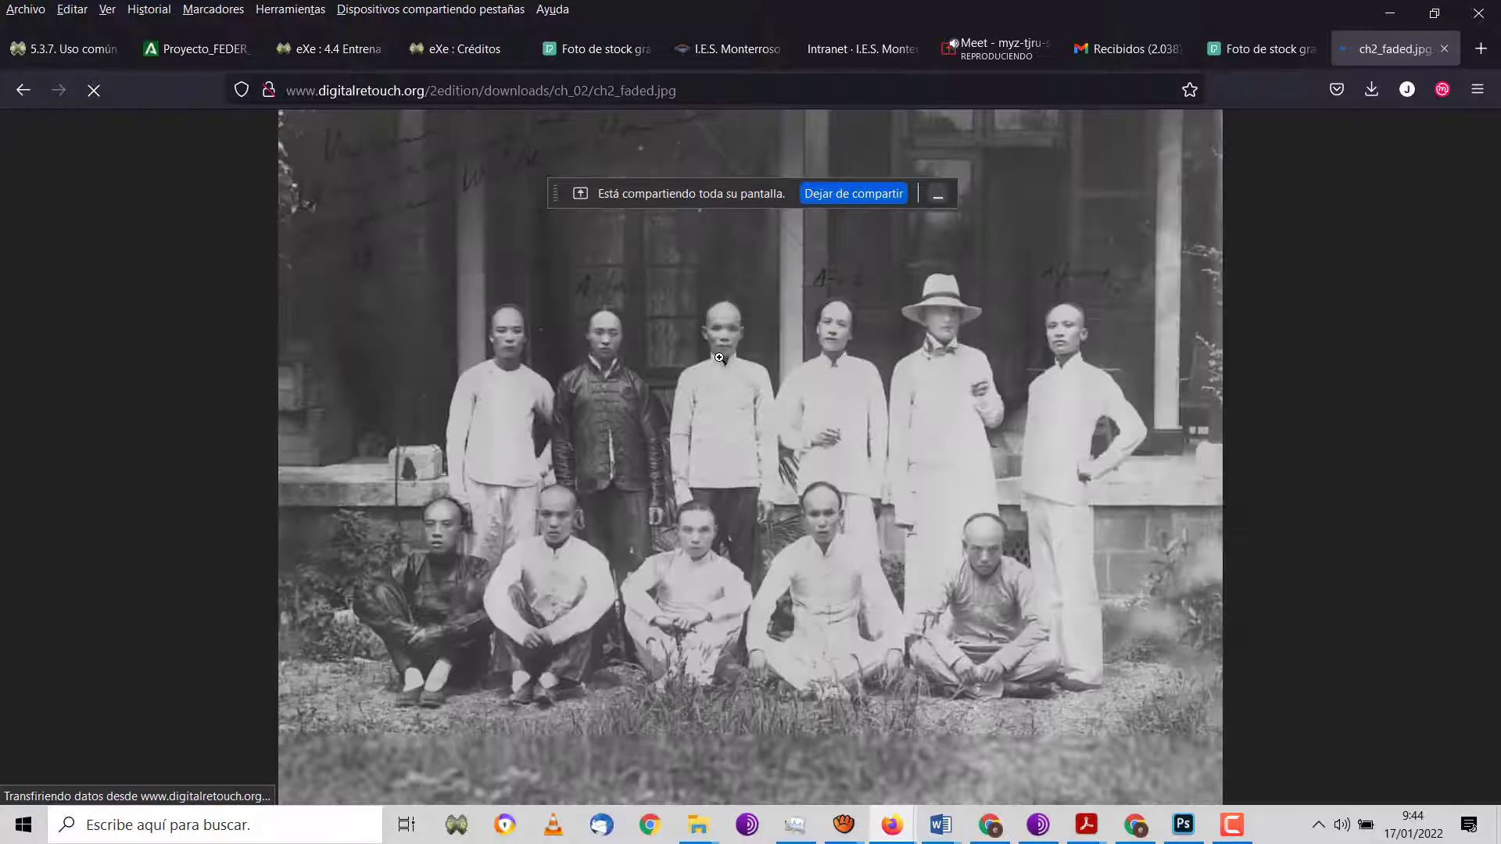
# Save the photo with Guardar imagen como as ch2_faded-1.jpg in ud0605-katrin01arreglarcolores.
pyautogui.rightClick(714, 353)
pyautogui.click(756, 402)
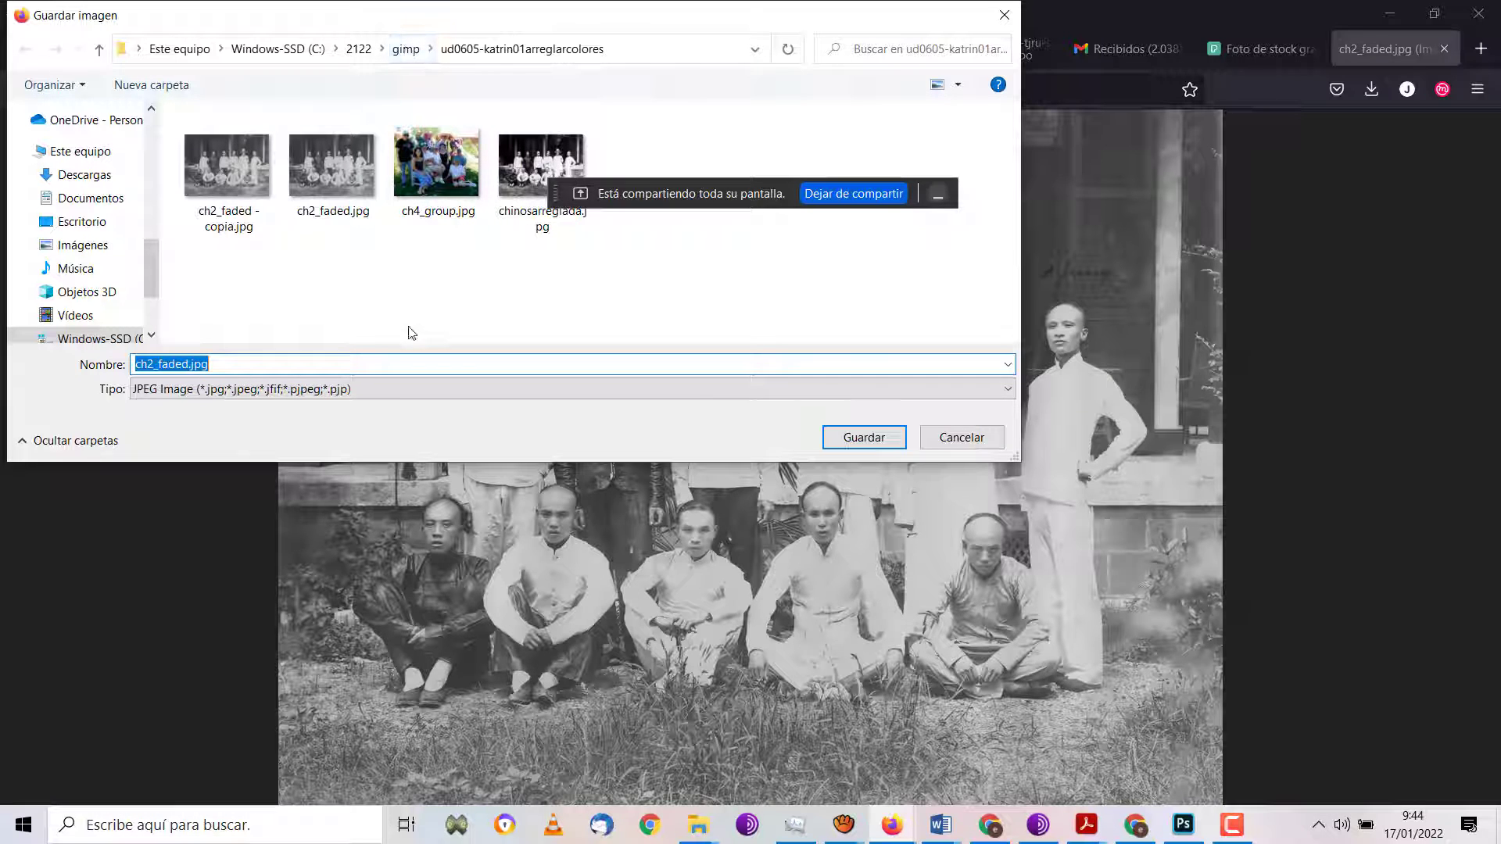
pyautogui.click(186, 361)
pyautogui.write('-1b')
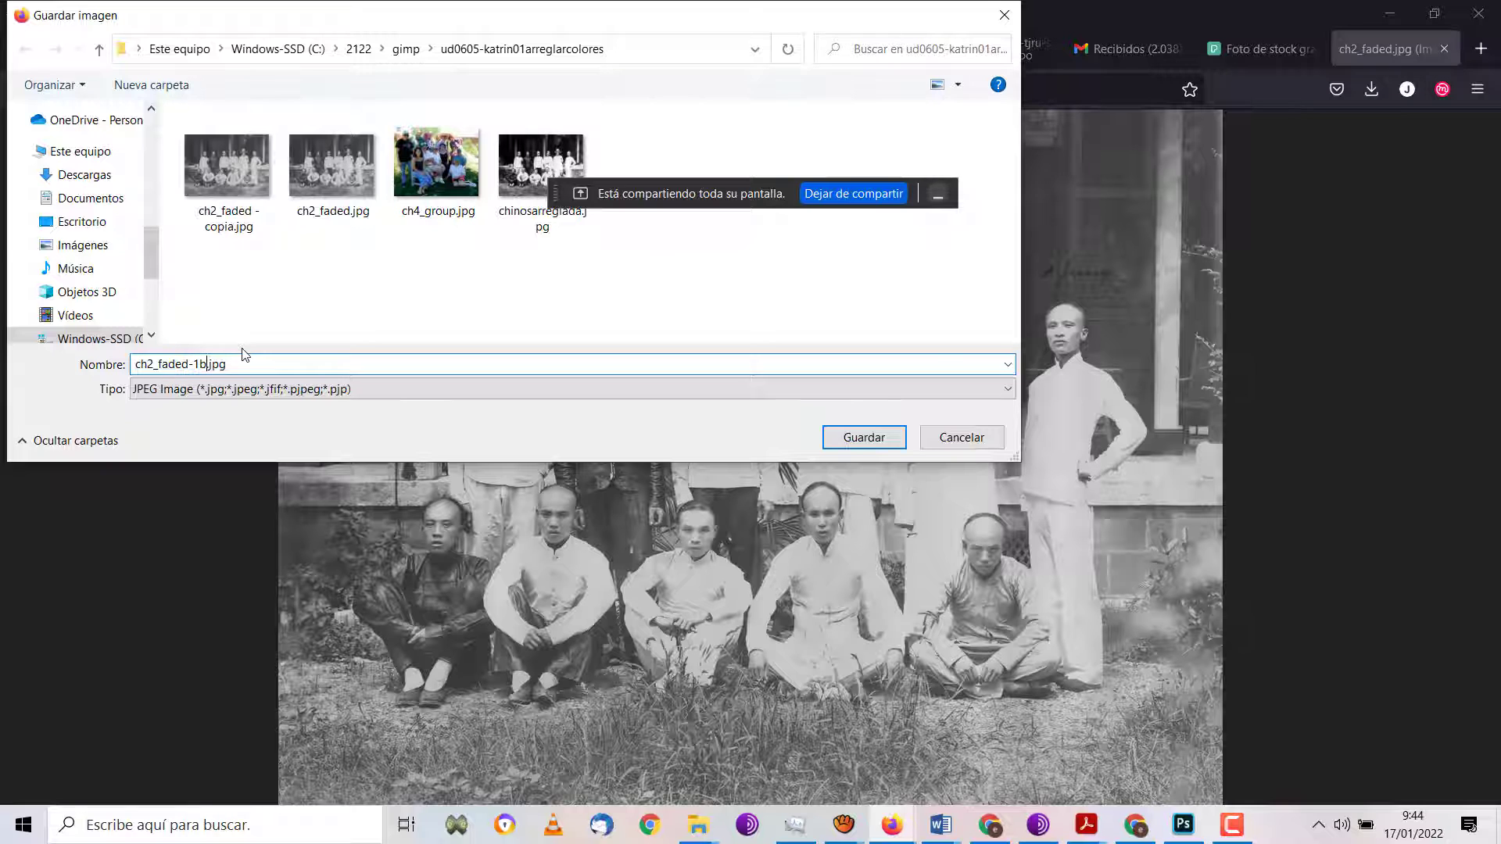
pyautogui.press('Return')
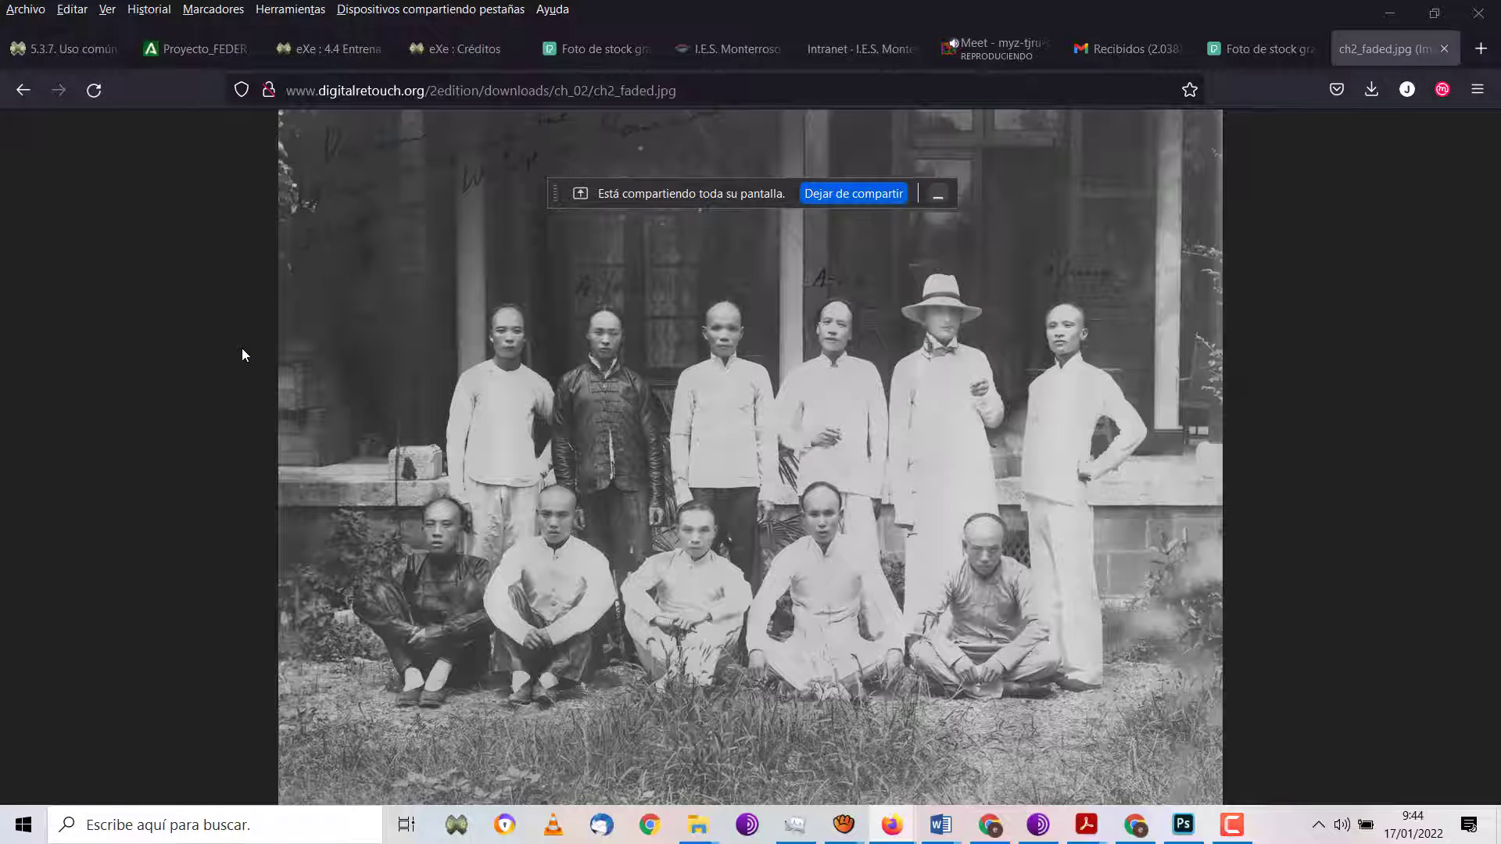
# Open ch2_faded - copia.jpg from the ud0605-katrin01arreglarcolores folder with GIMP via Abrir con.
pyautogui.click(698, 824)
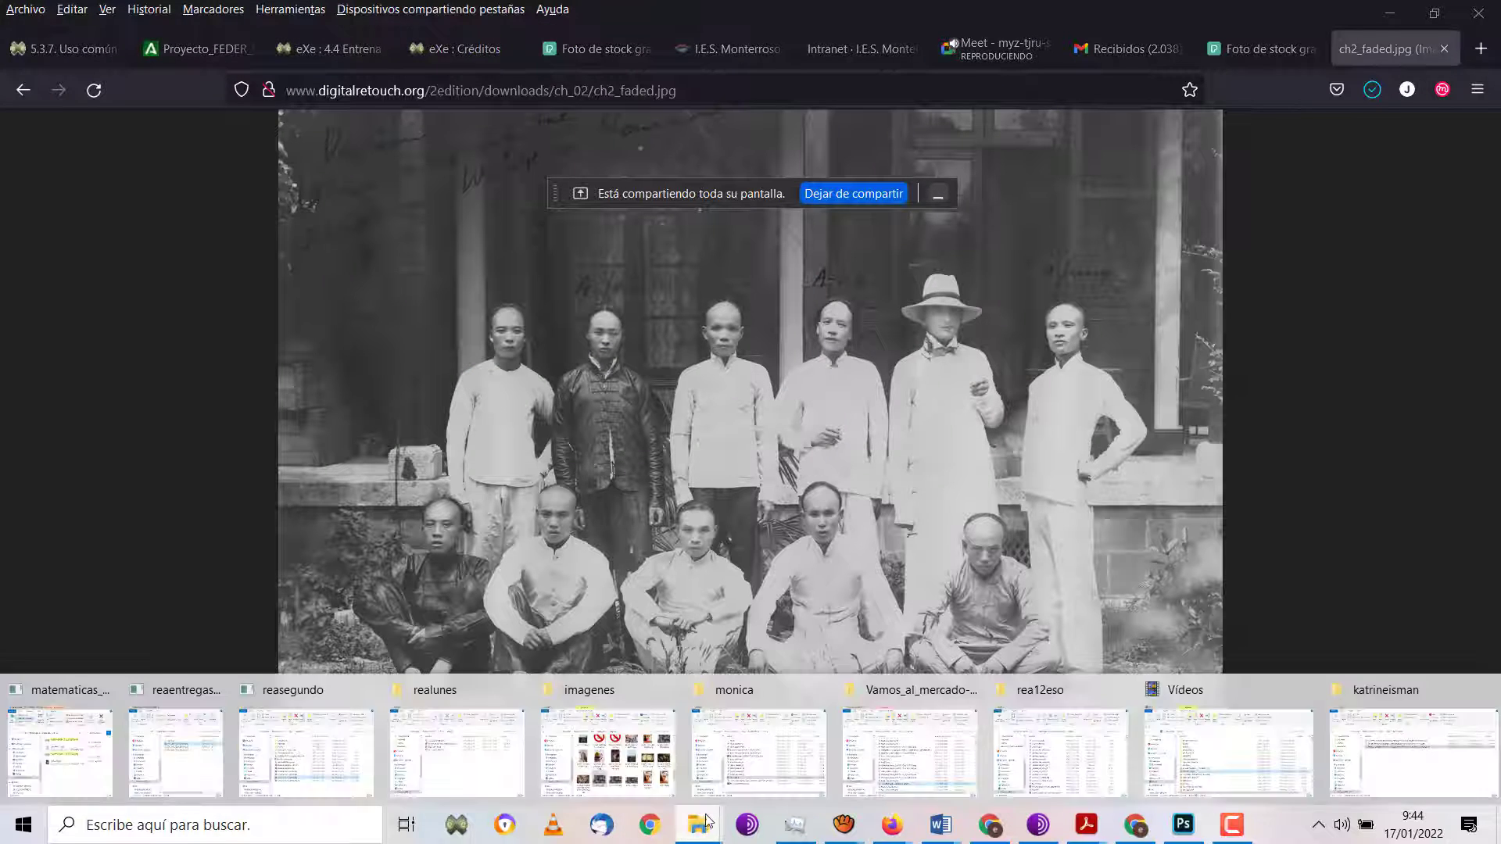
pyautogui.click(1348, 765)
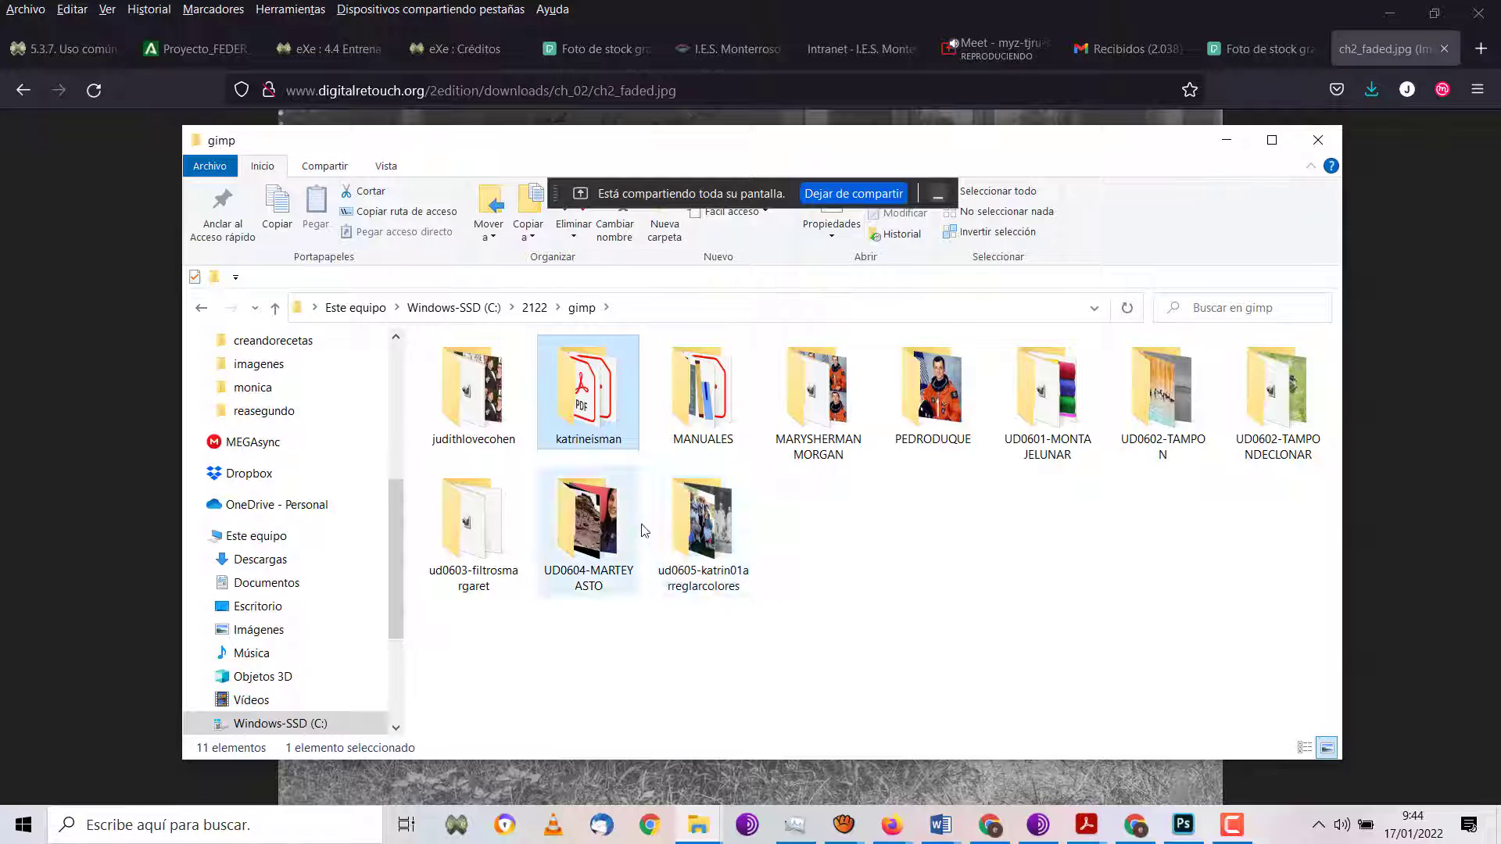
pyautogui.doubleClick(699, 528)
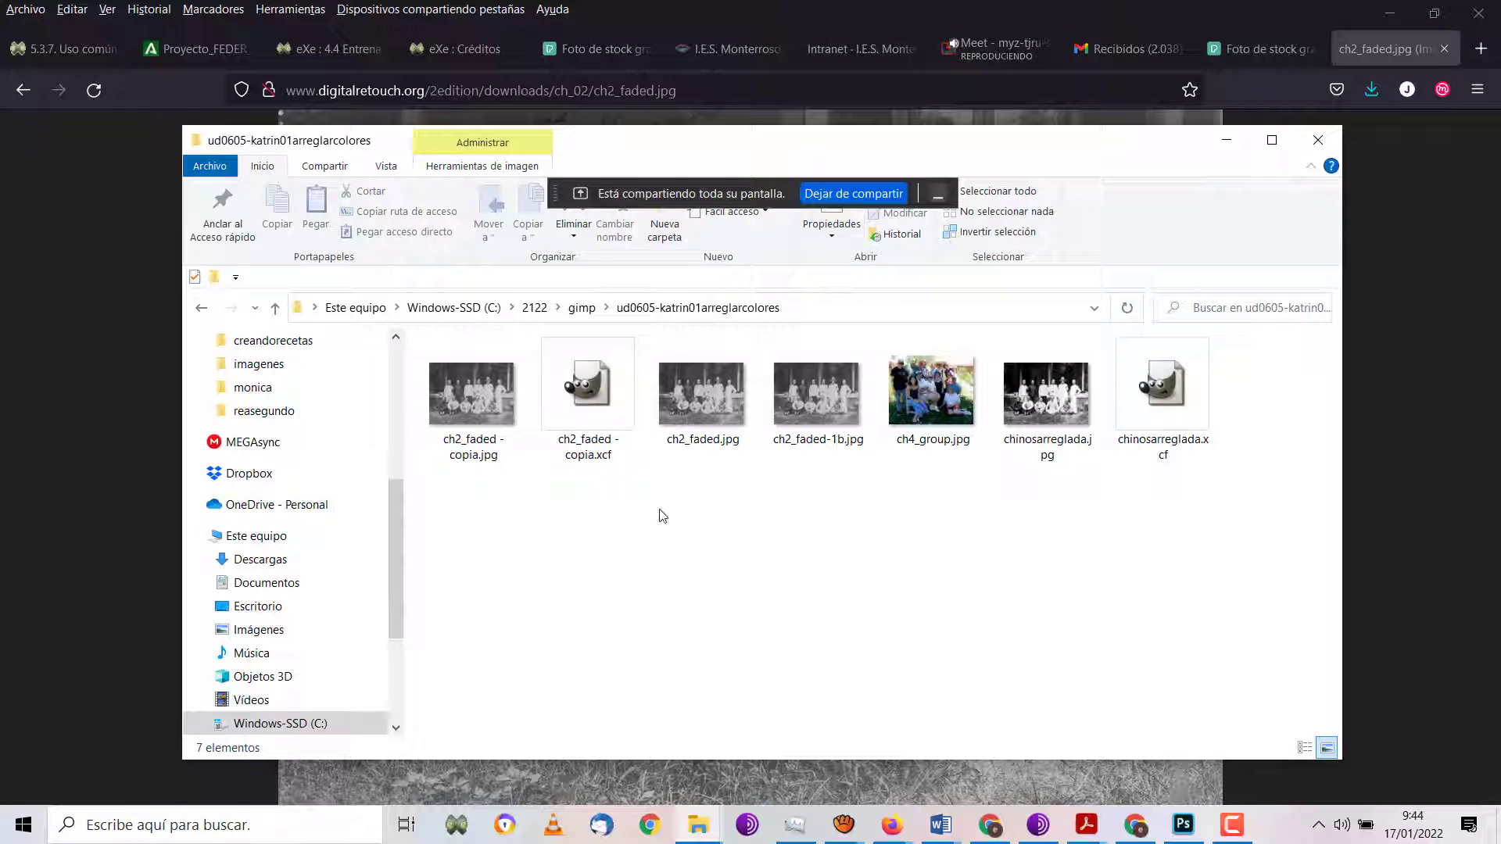
pyautogui.rightClick(499, 408)
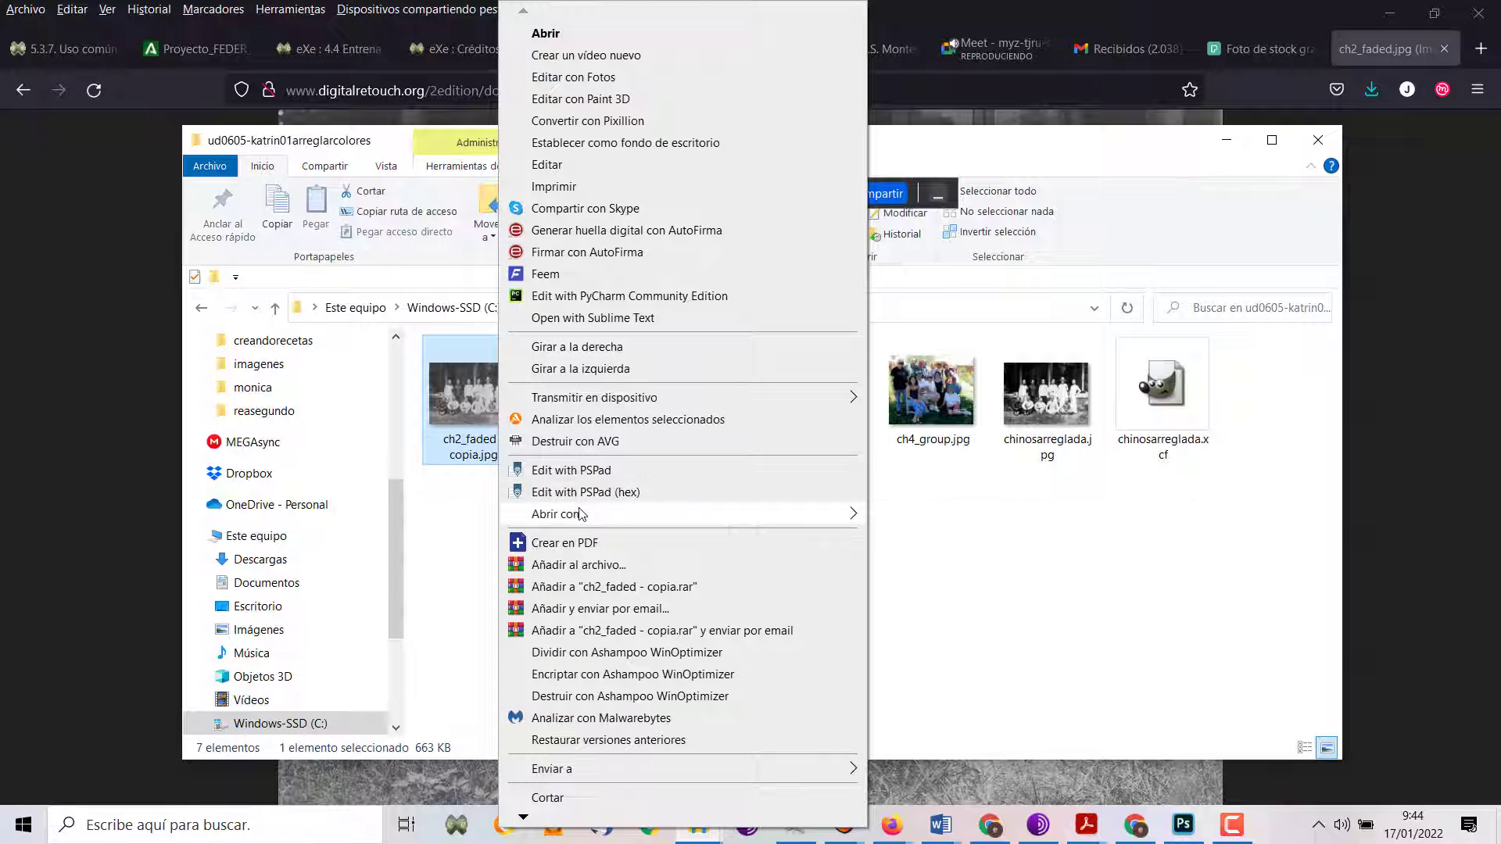
pyautogui.moveTo(557, 514)
pyautogui.click(943, 547)
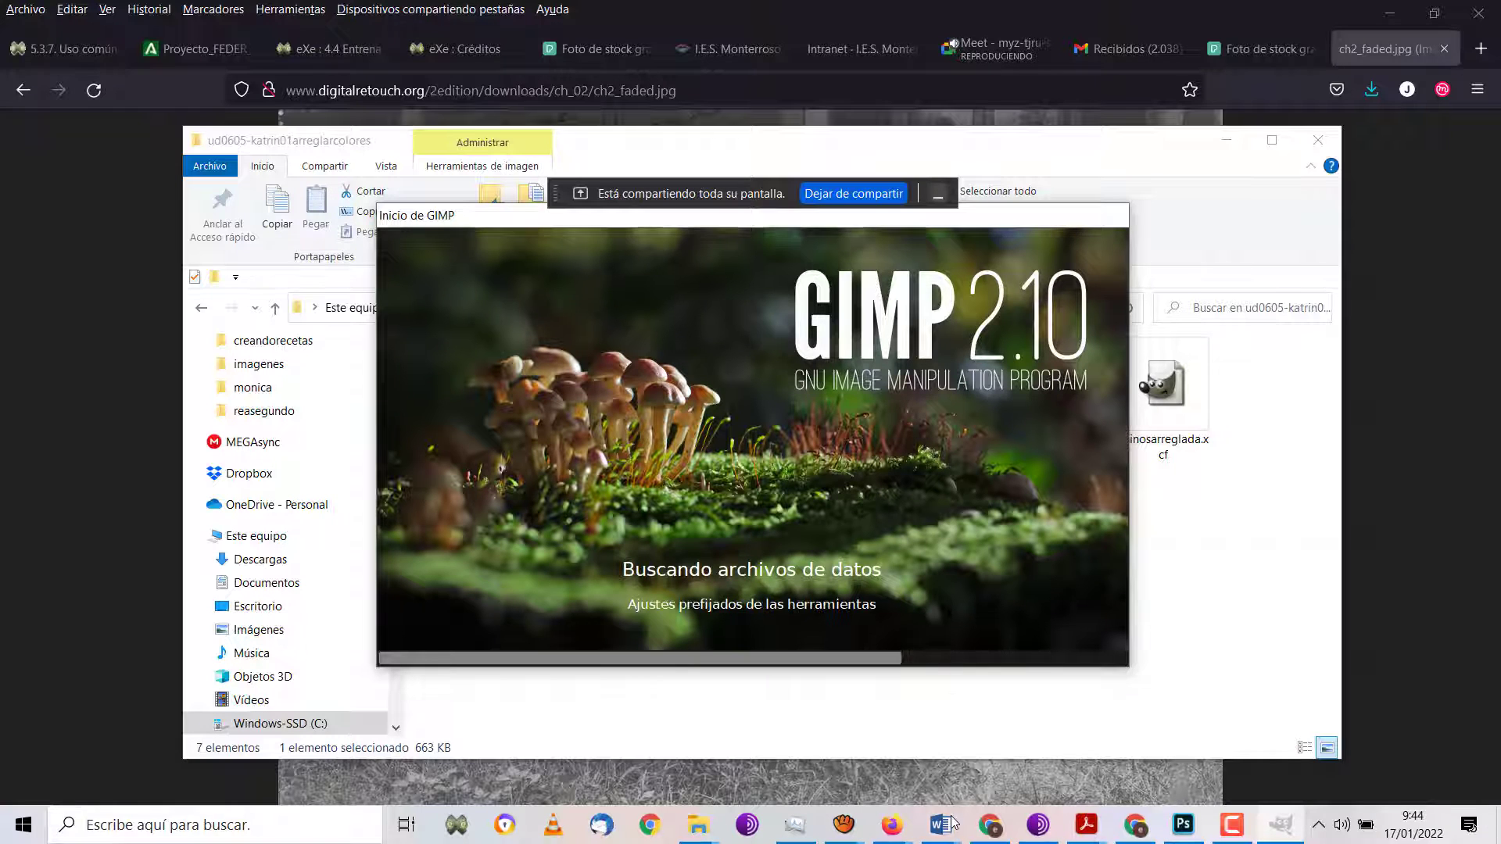
# Add a 'No pun intended' line below Pinche in Diccionario-v4b.docx, then minimise both Word windows.
pyautogui.click(1360, 738)
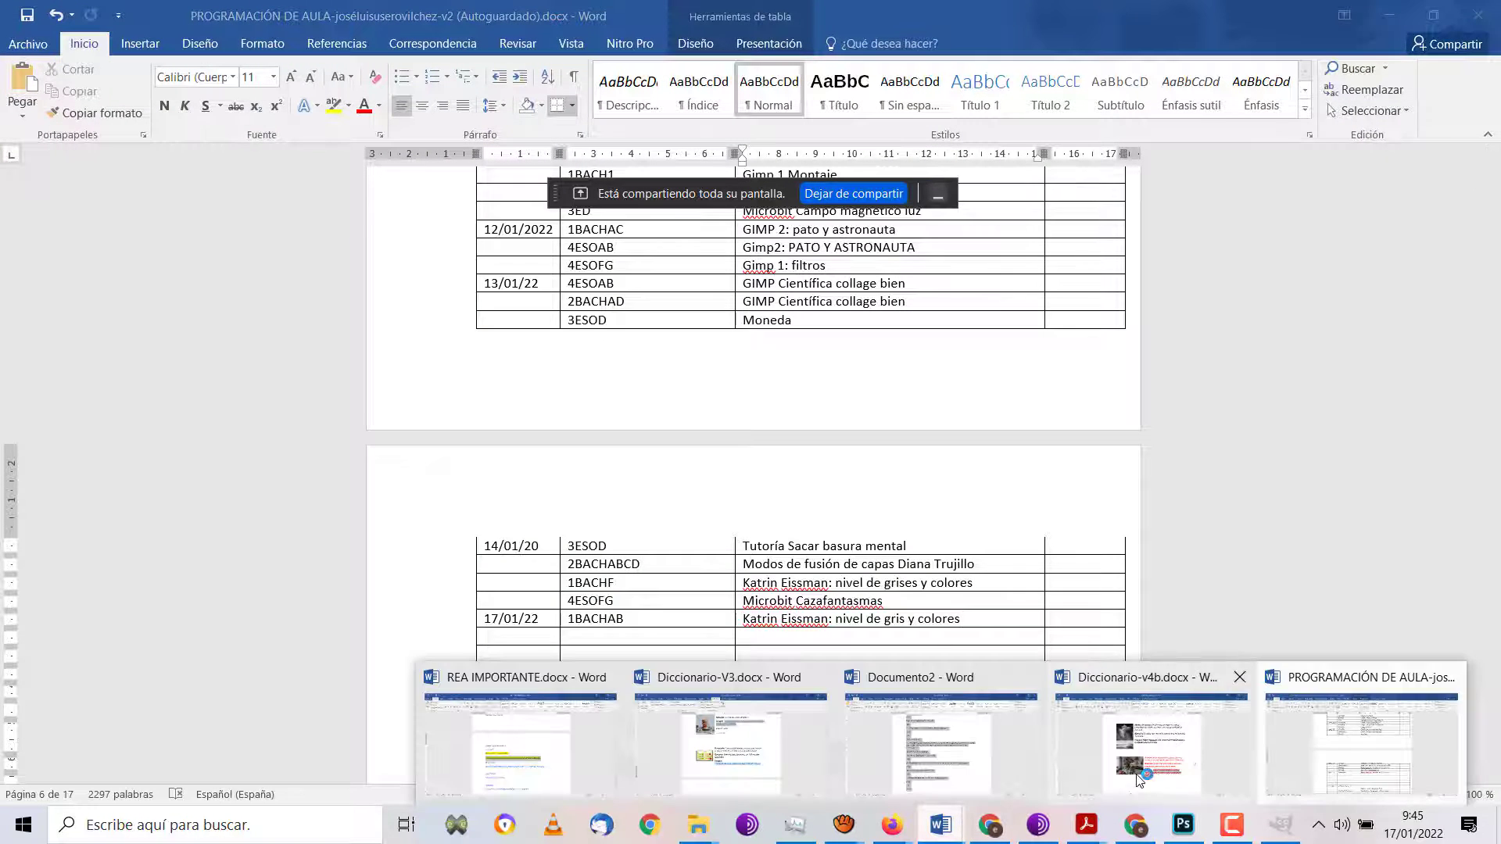
pyautogui.moveTo(940, 824)
pyautogui.click(1143, 739)
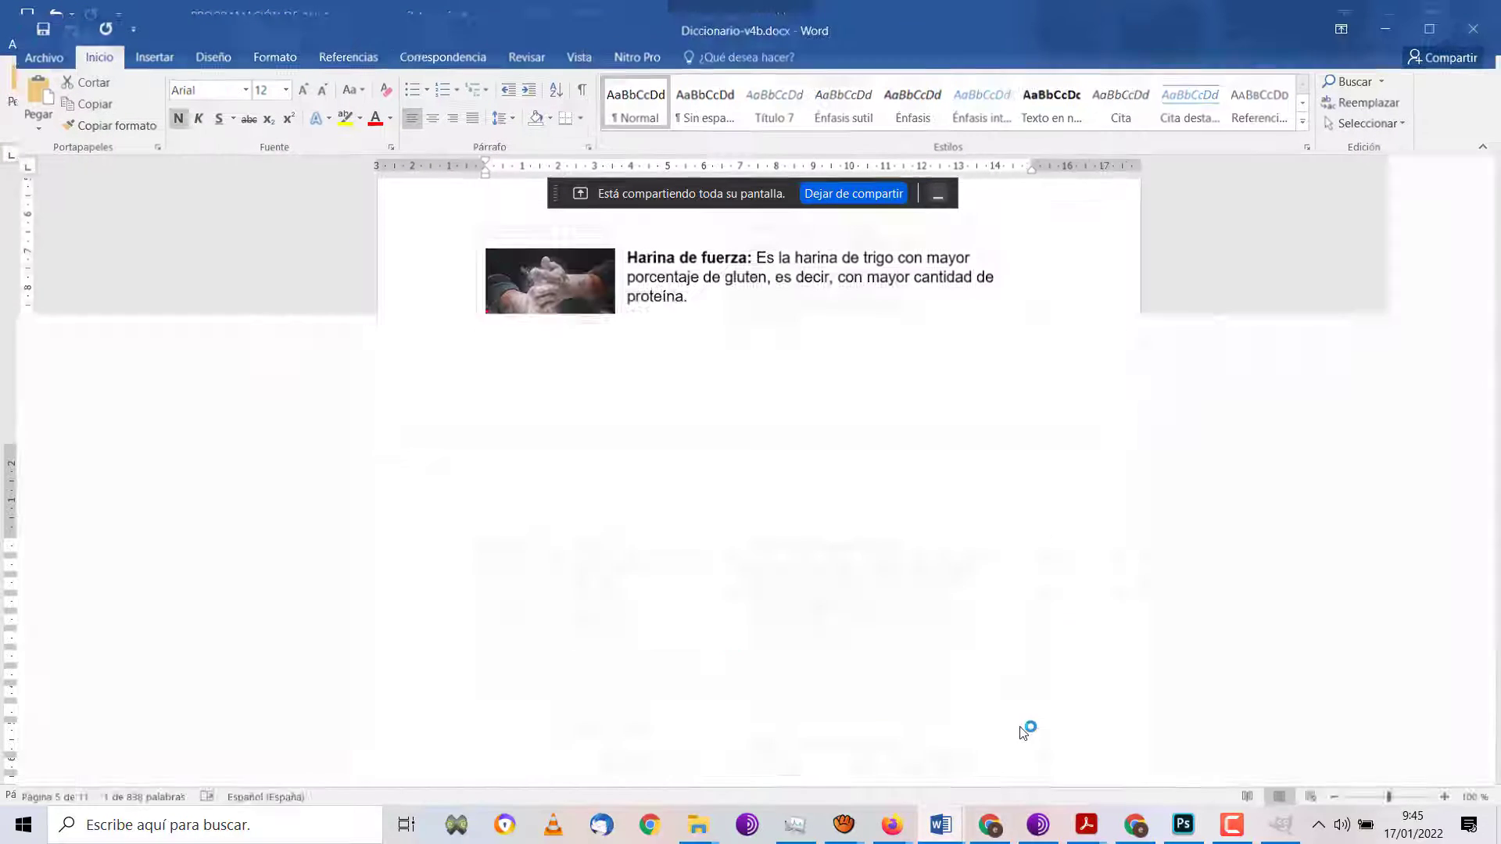
pyautogui.click(990, 702)
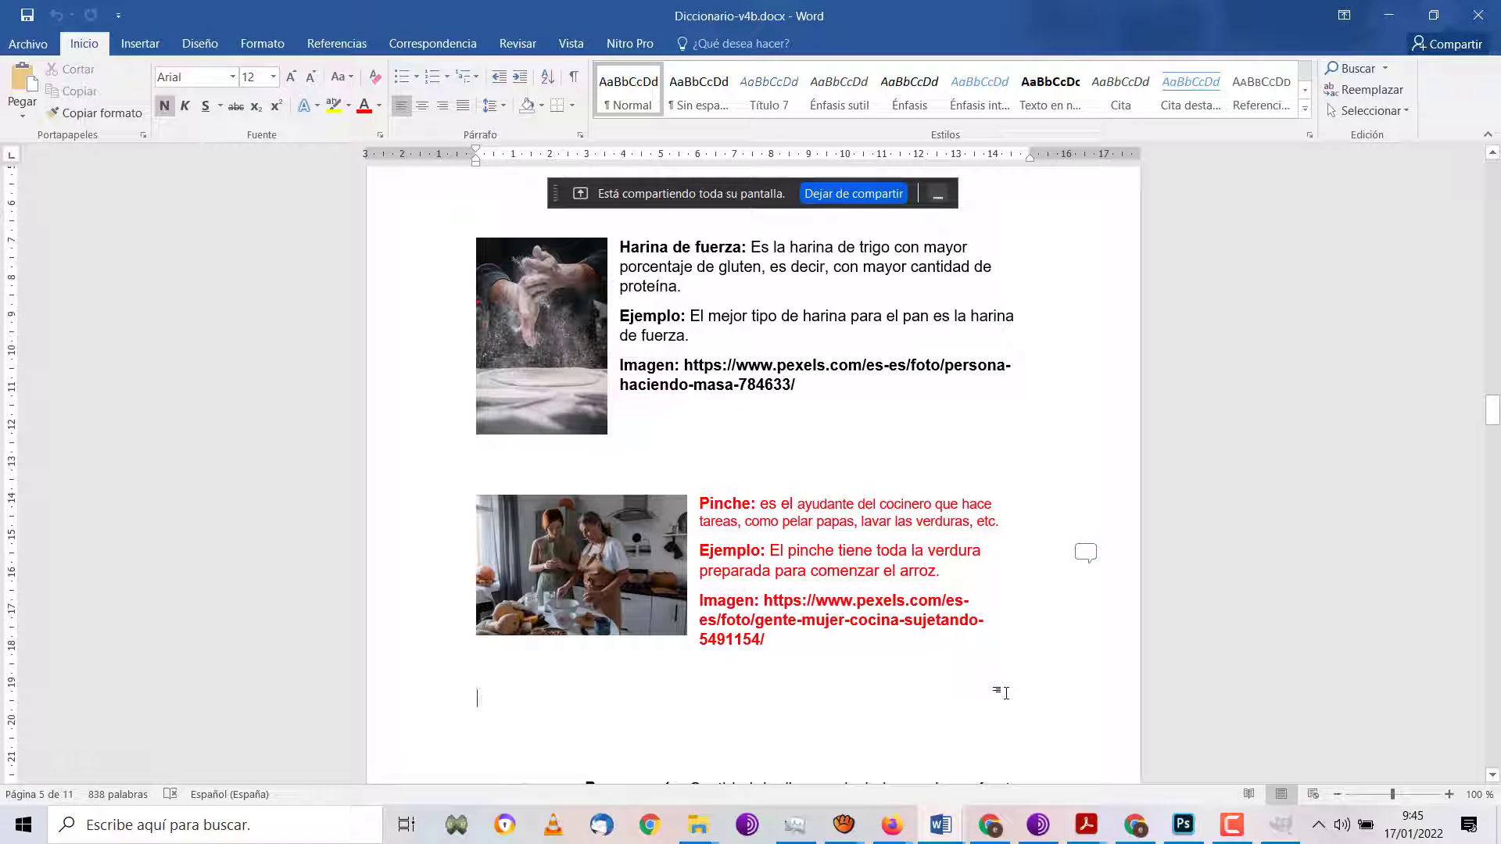
pyautogui.write('No pun intended')
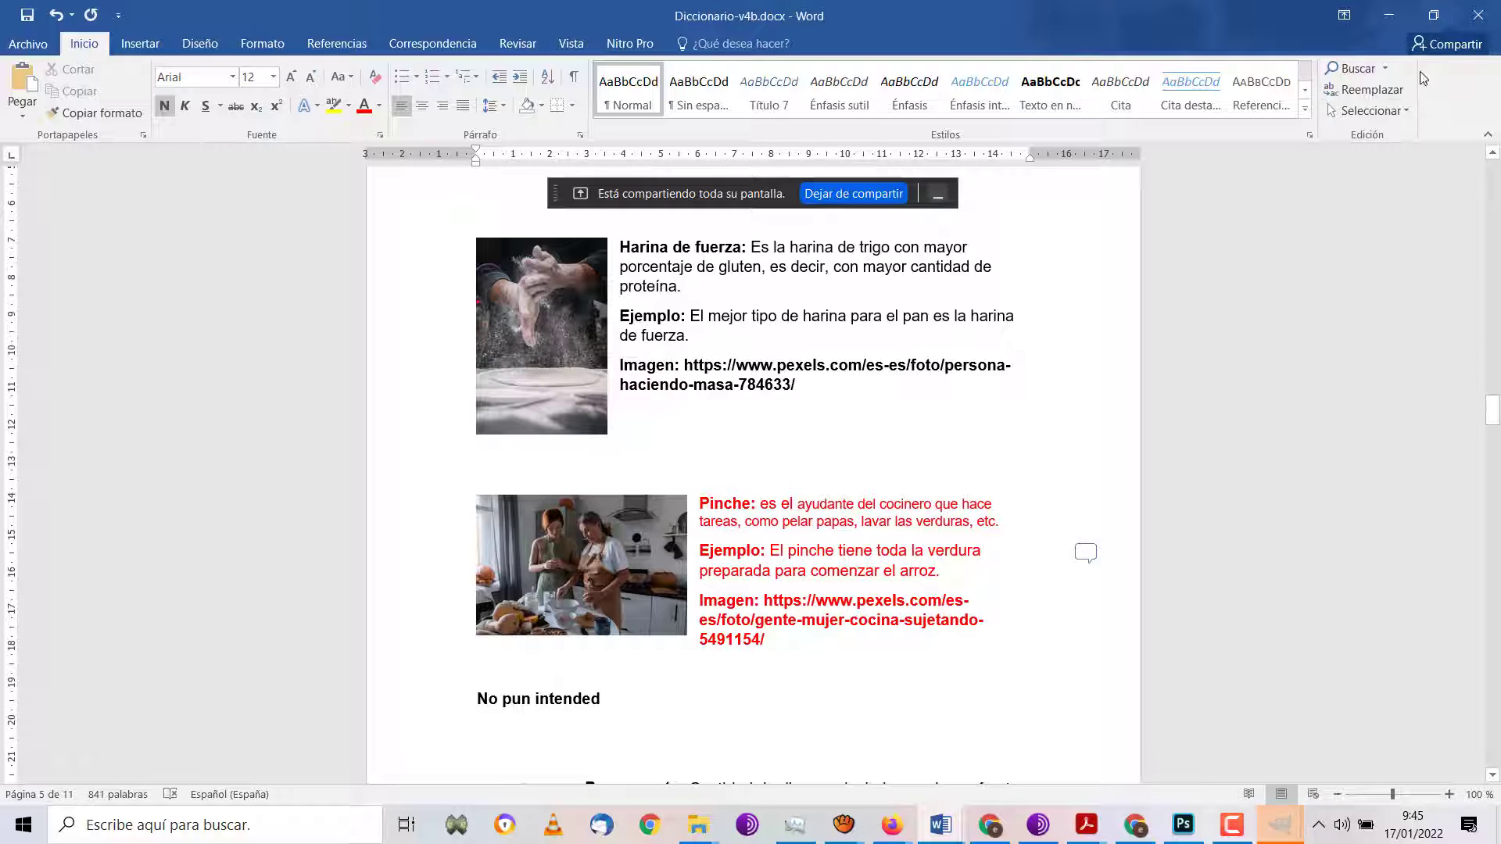
pyautogui.click(1377, 12)
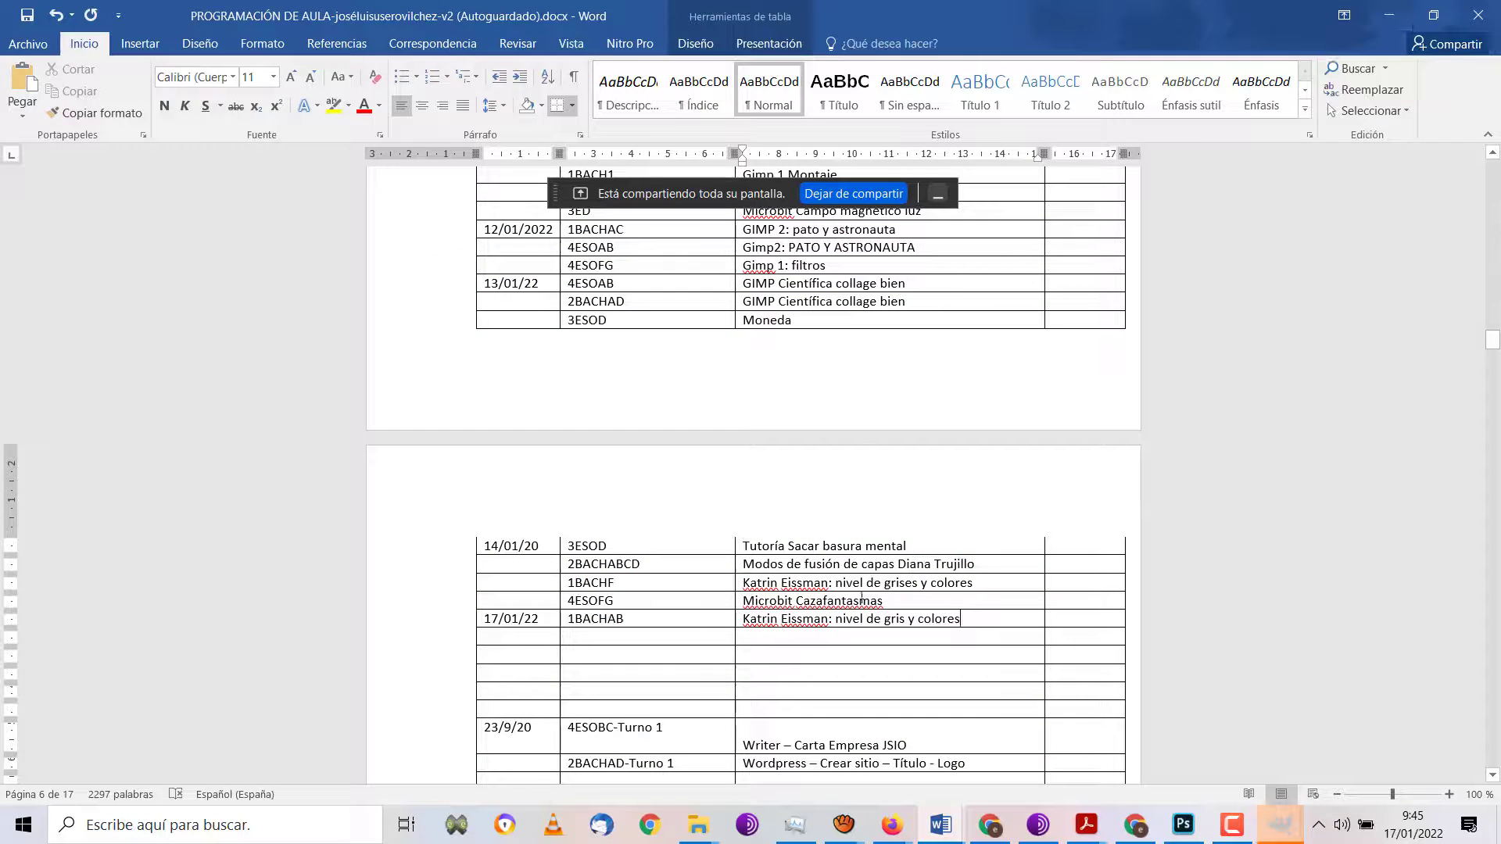
pyautogui.click(1400, 15)
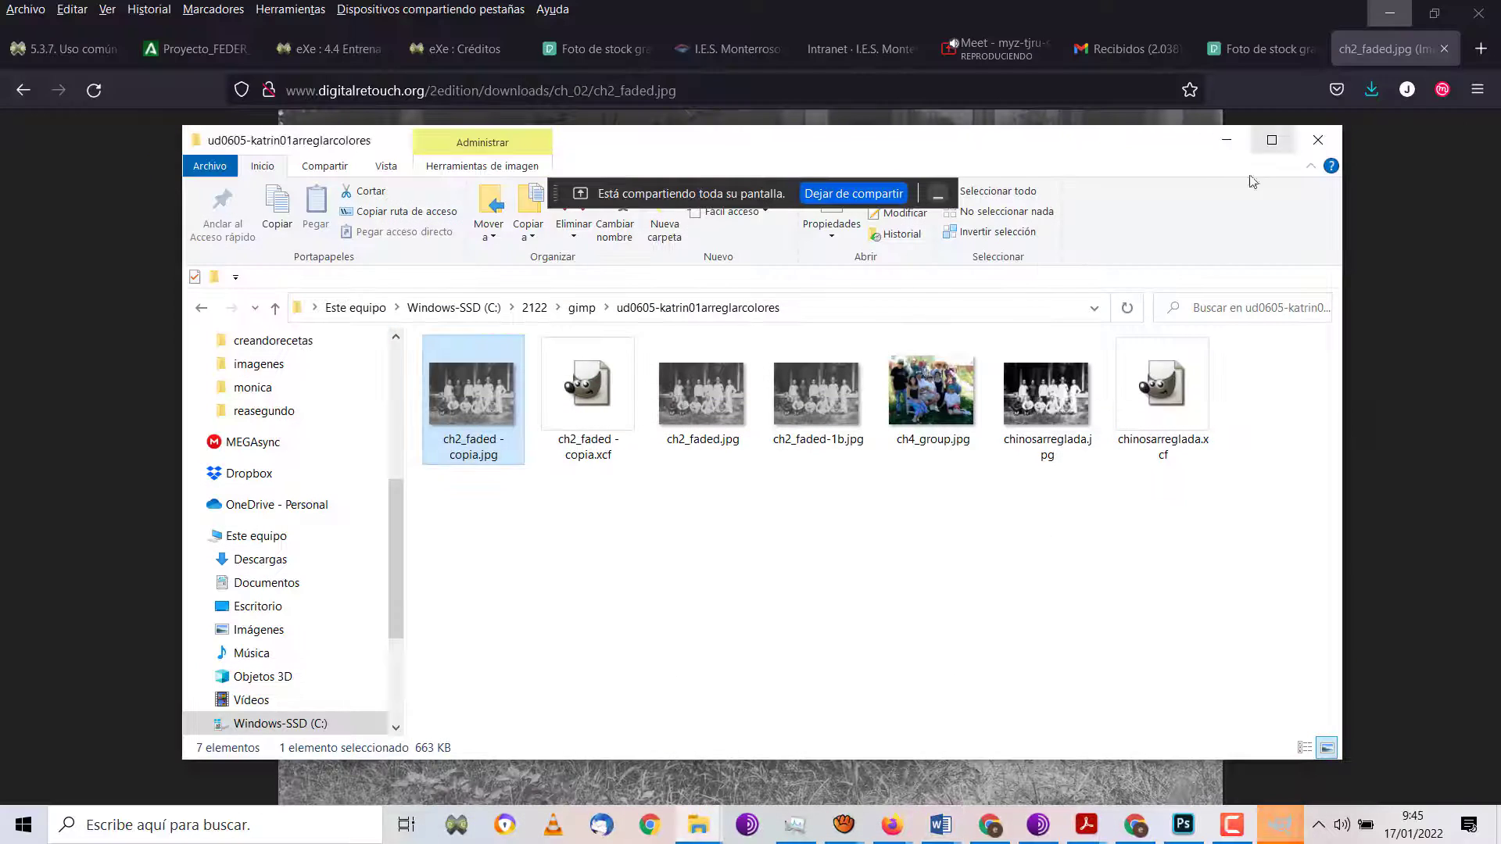
# Answer GIMP's colour-profile import prompt and dismiss the error so ch2_faded - copia.jpg opens.
pyautogui.click(1218, 142)
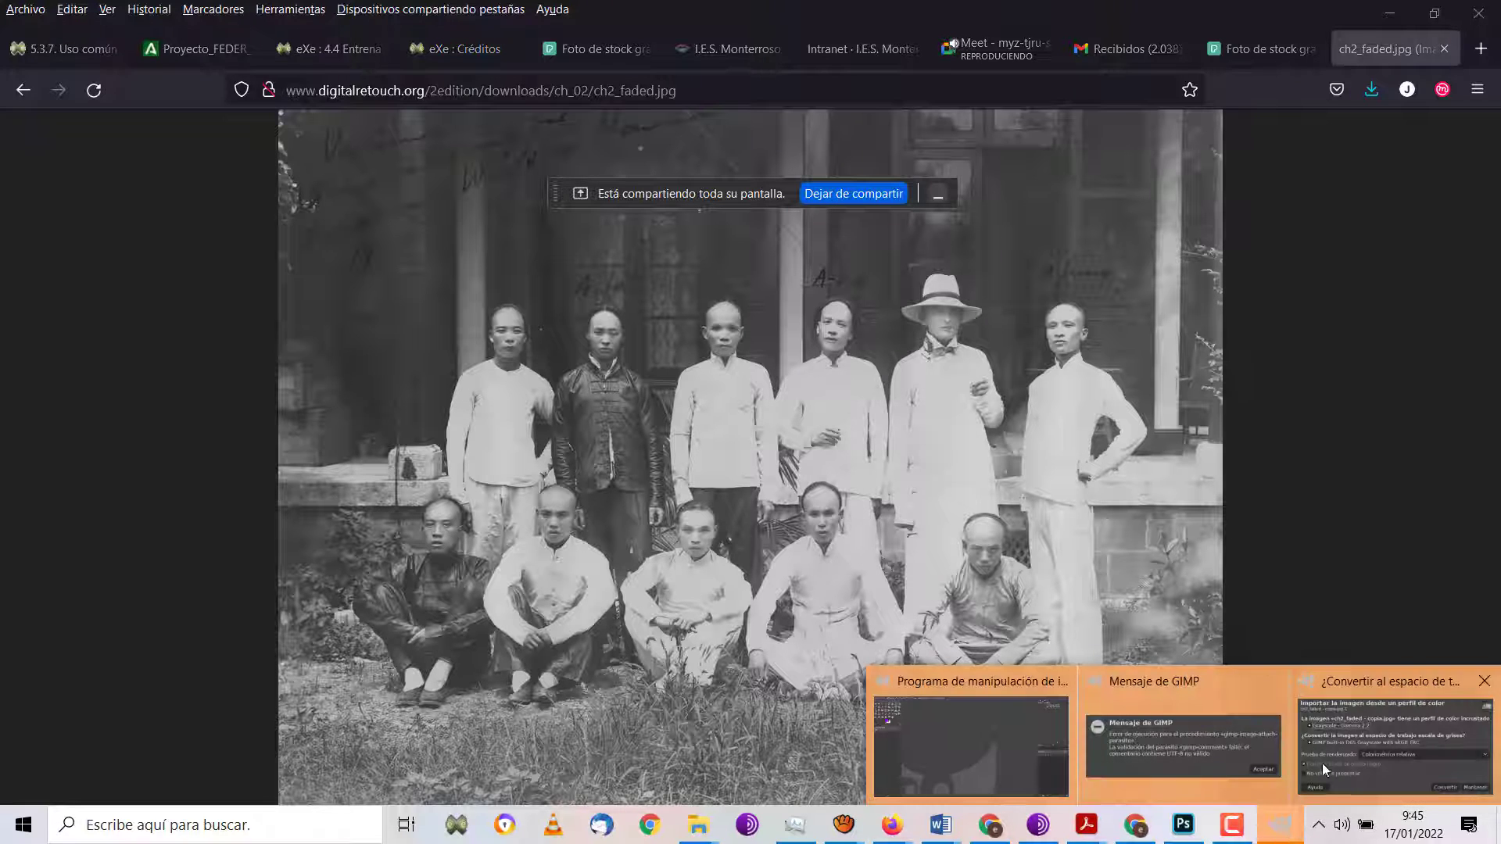
pyautogui.click(1327, 760)
pyautogui.click(583, 444)
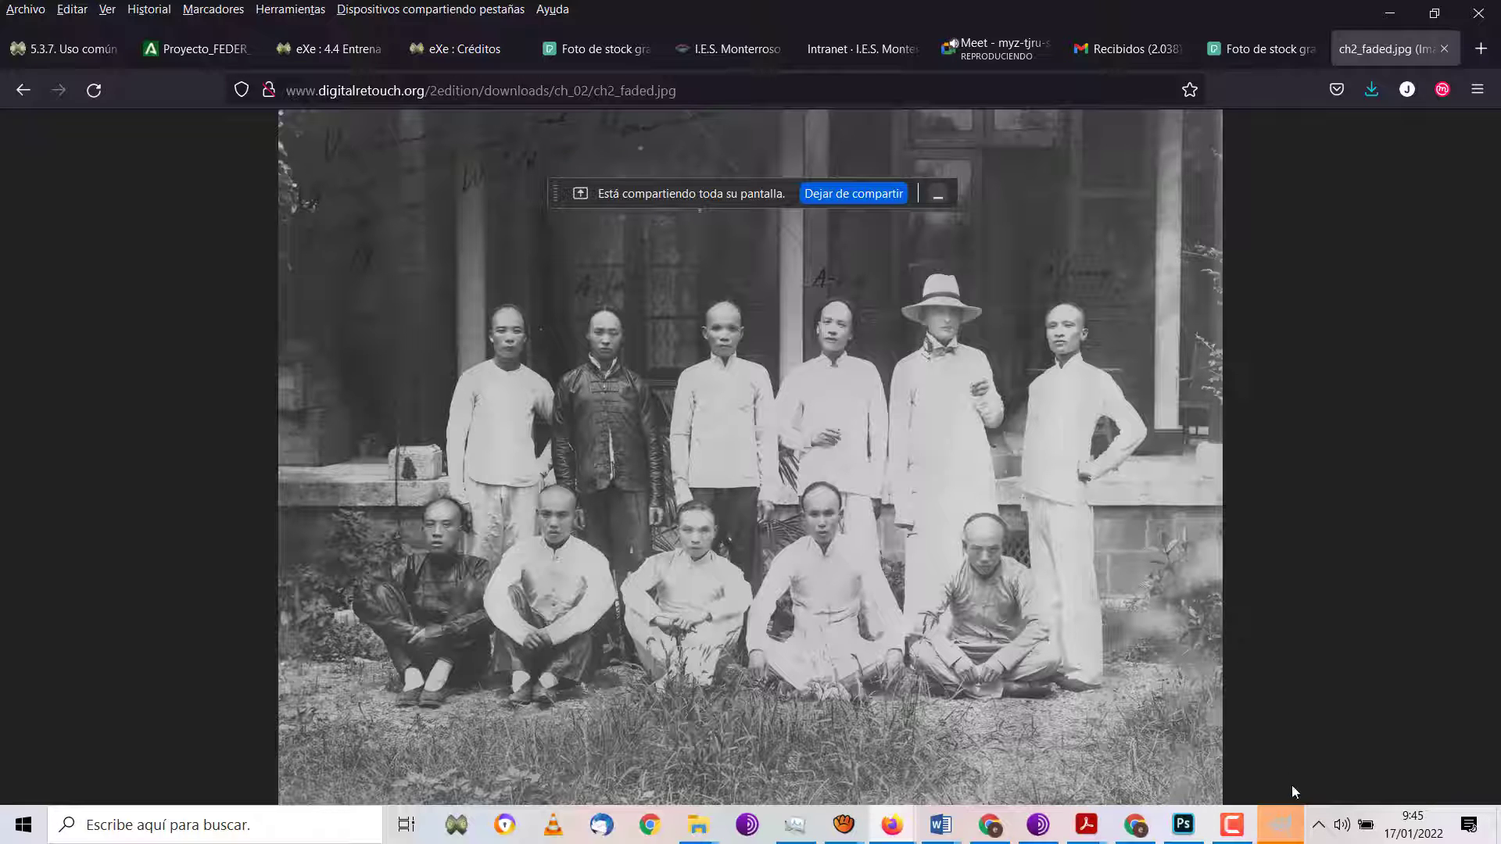
pyautogui.moveTo(1281, 824)
pyautogui.click(1323, 782)
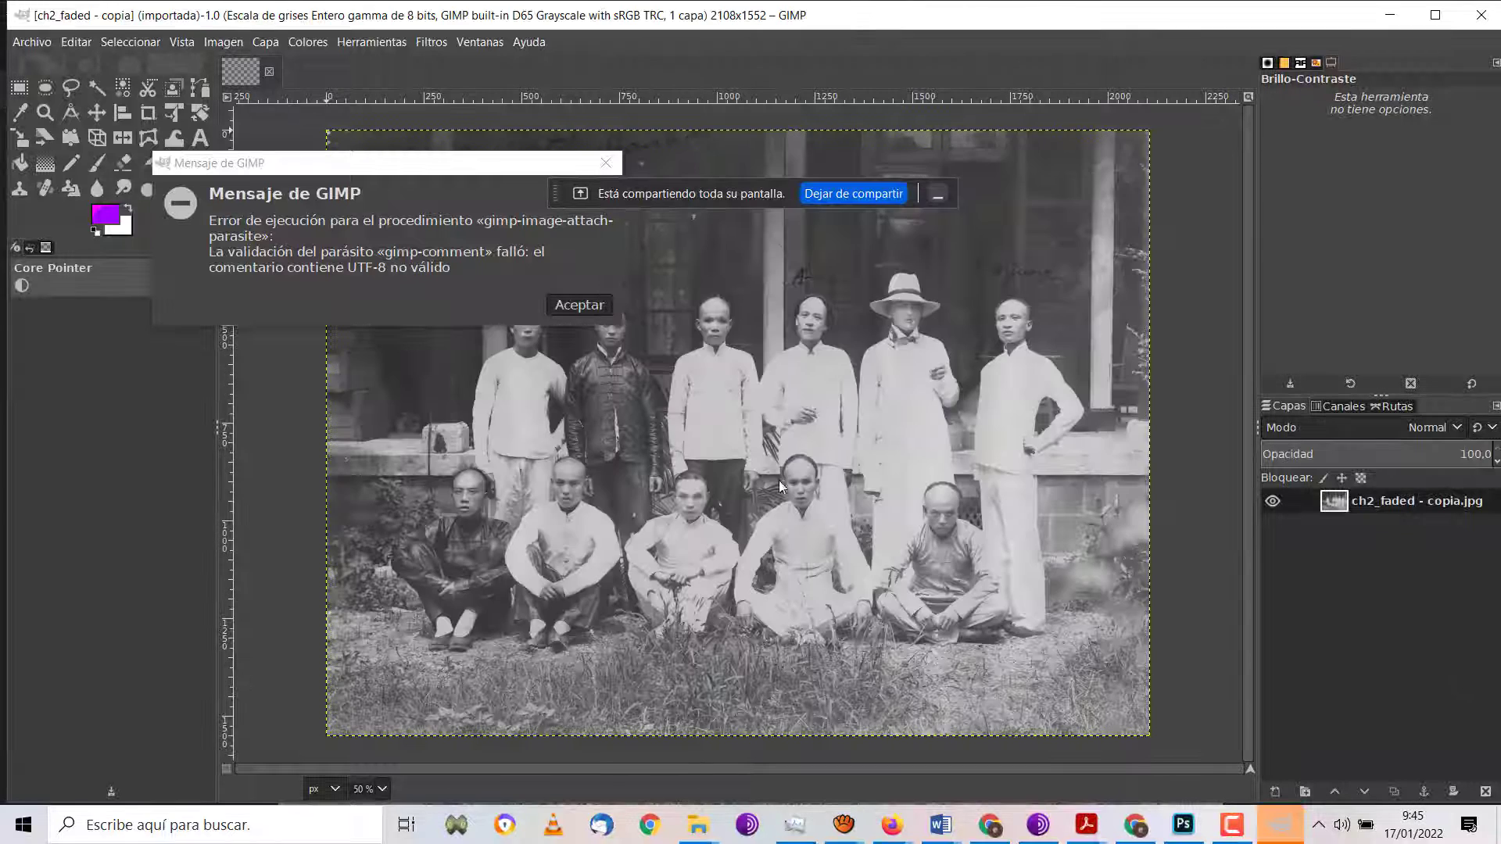
pyautogui.click(569, 306)
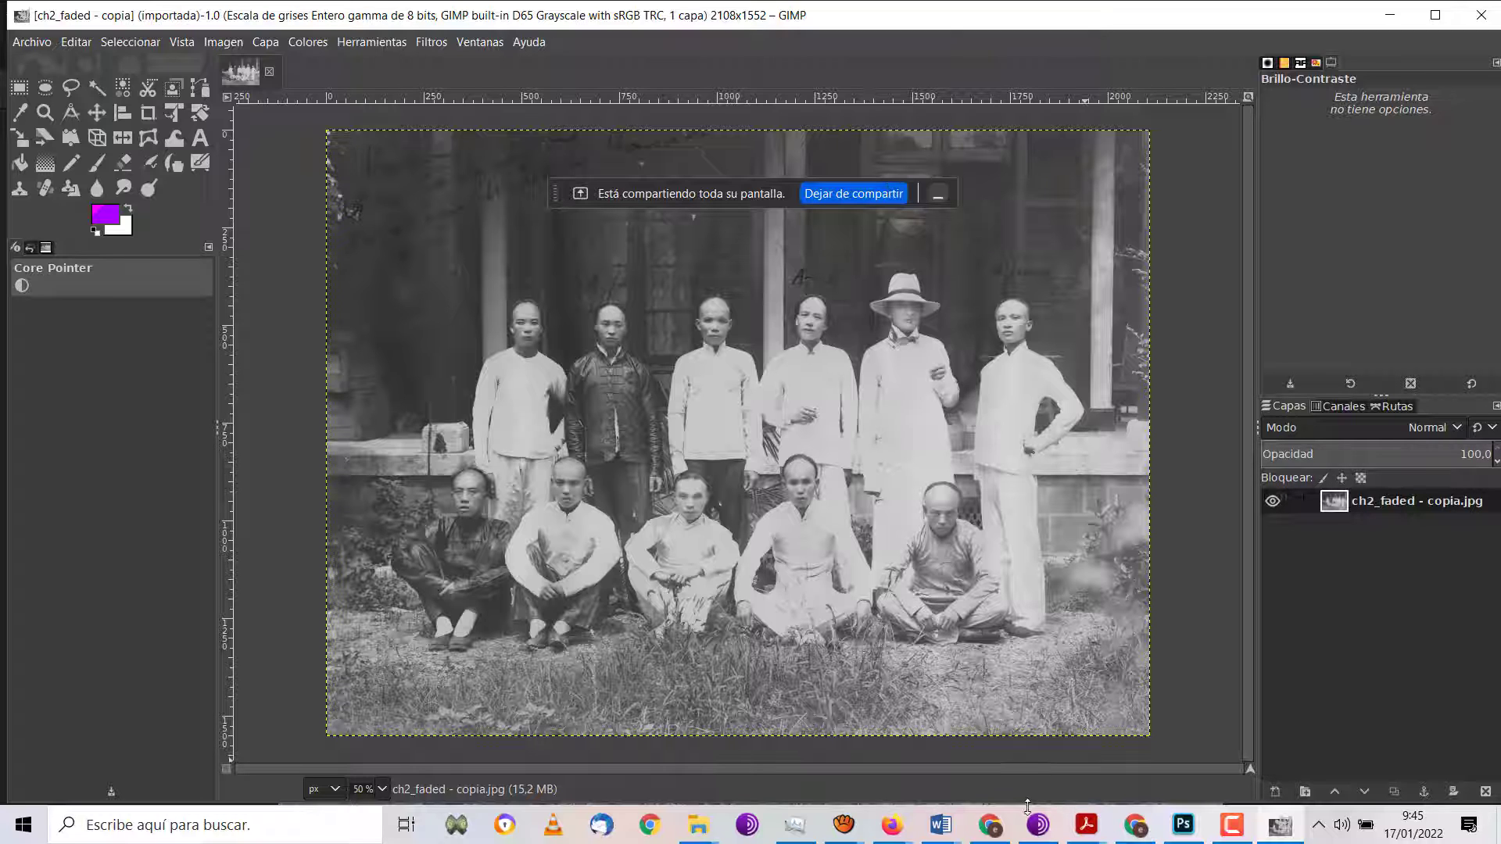
pyautogui.click(22, 830)
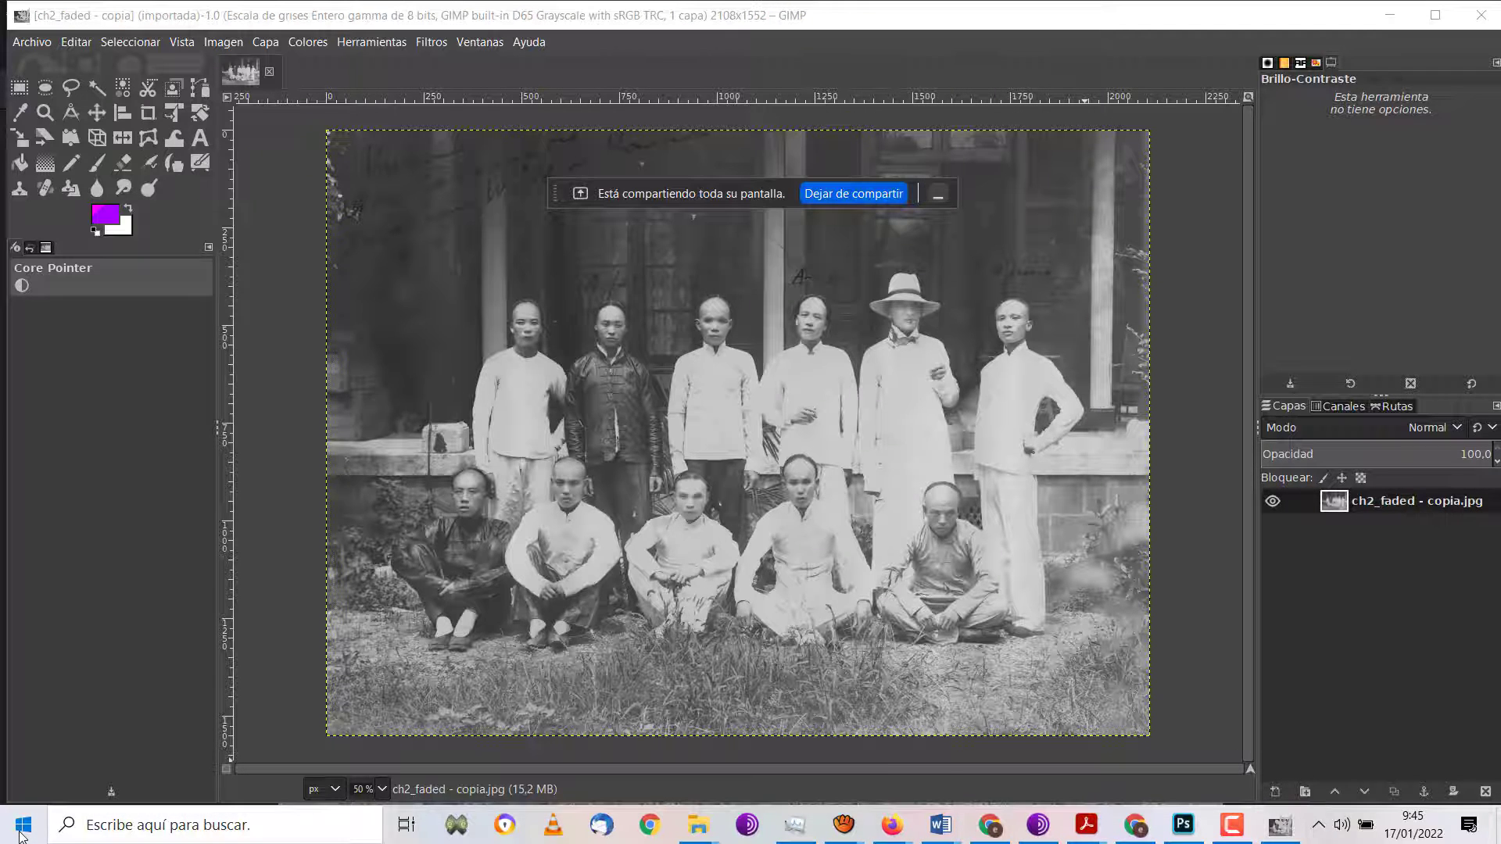
# Launch Windows Magnifier (Lupa) and enlarge the whole screen to 200%.
pyautogui.write('lupa')
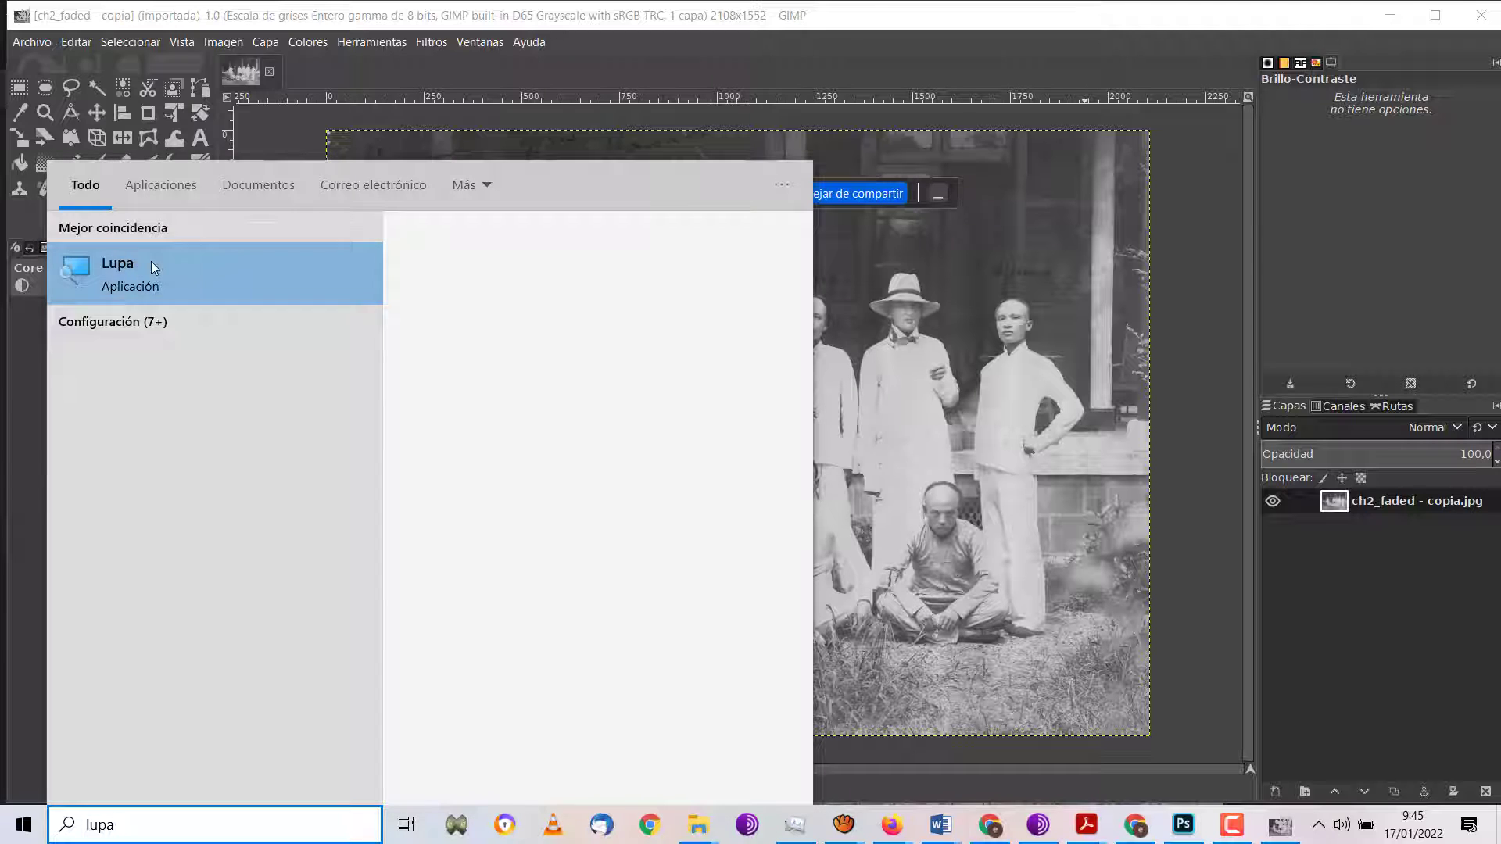
pyautogui.click(152, 263)
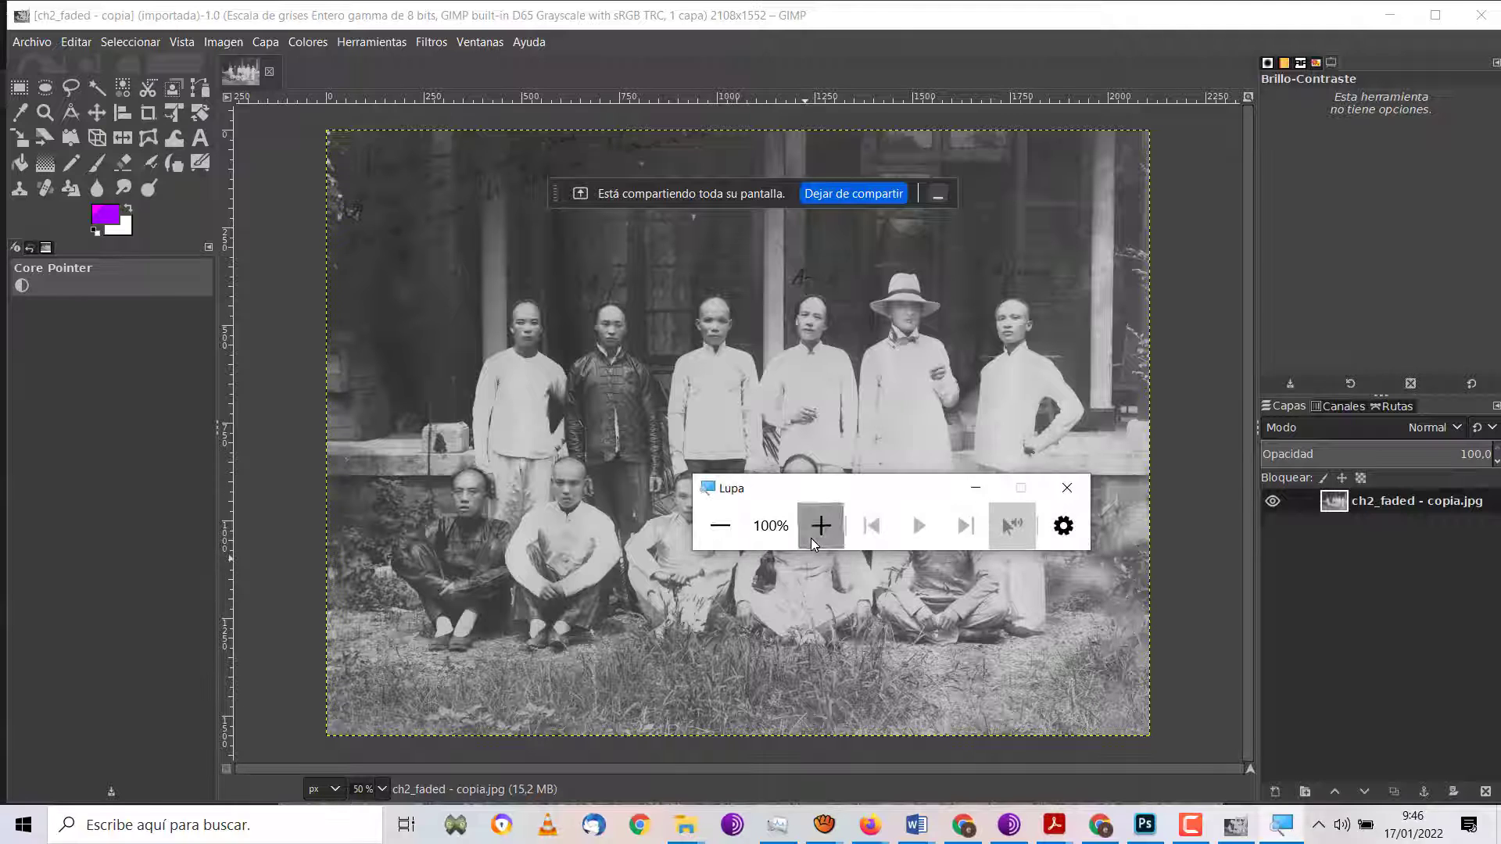
pyautogui.click(814, 536)
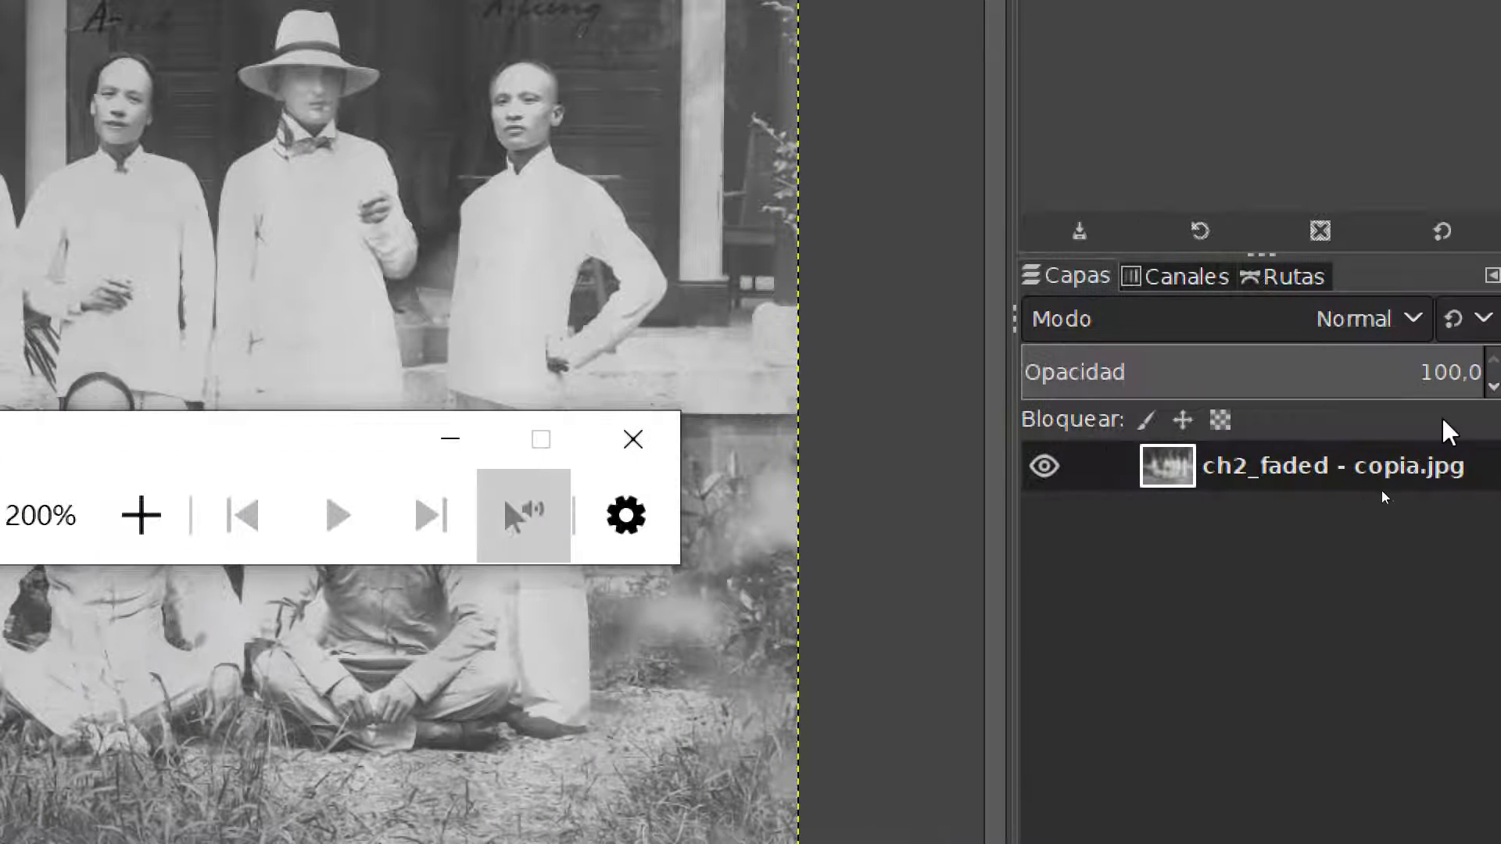
# Duplicate the ch2_faded - copia.jpg layer, then return Magnifier to 100%.
pyautogui.rightClick(1225, 469)
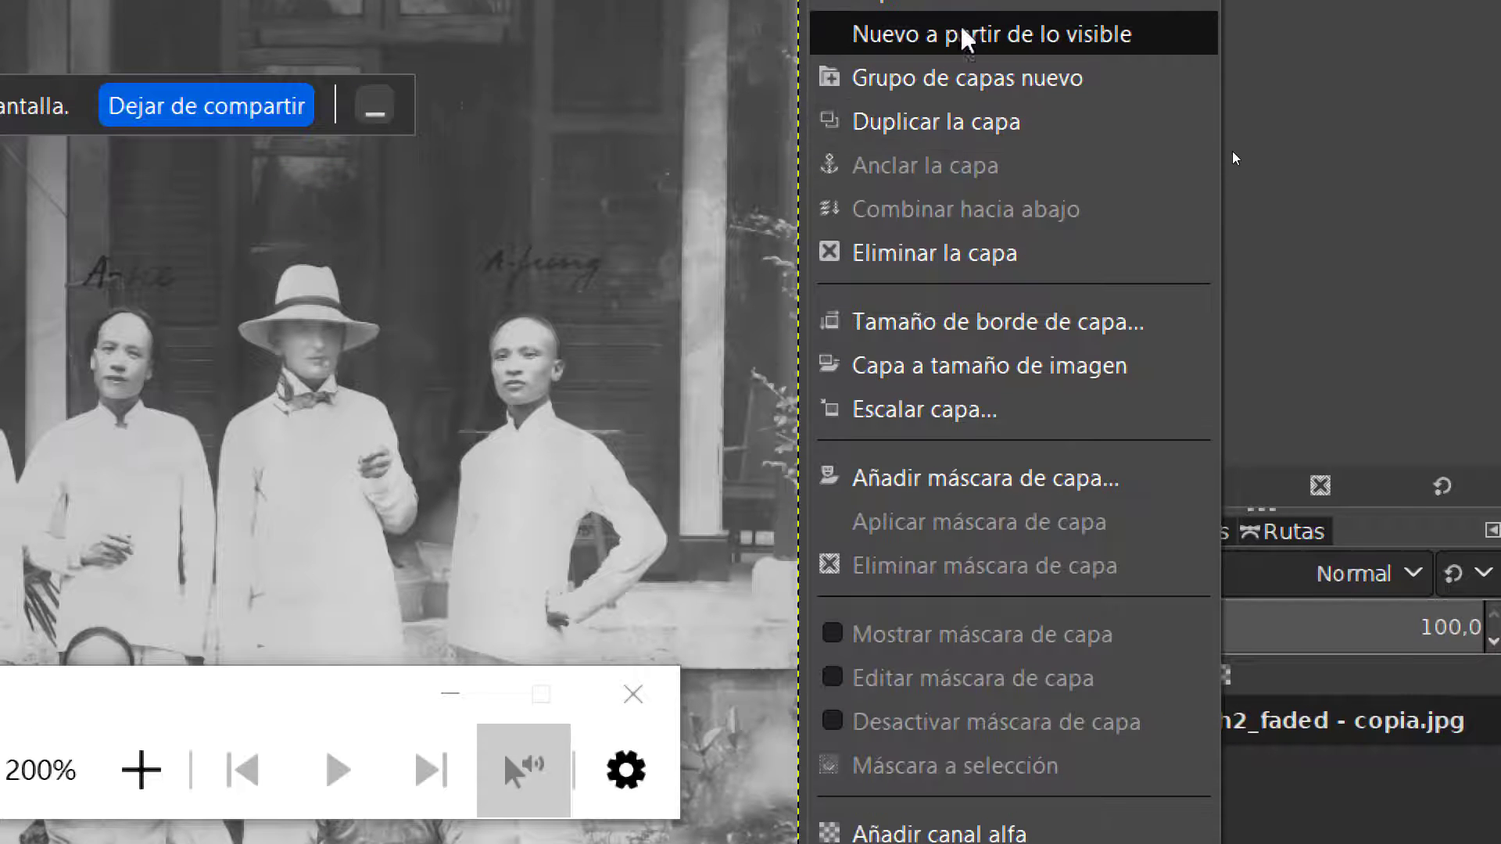
pyautogui.click(974, 142)
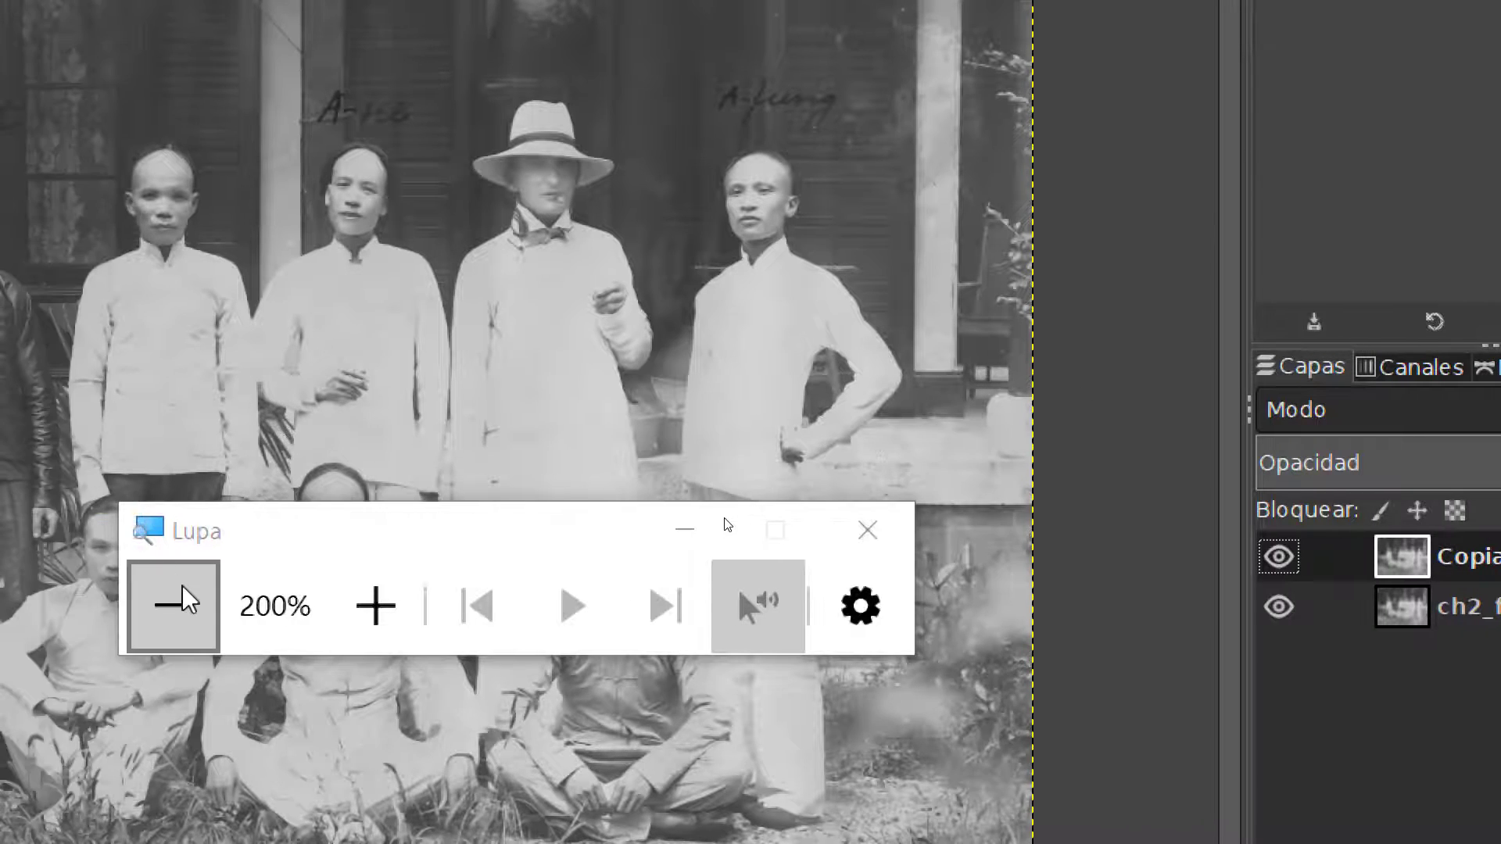
pyautogui.click(719, 526)
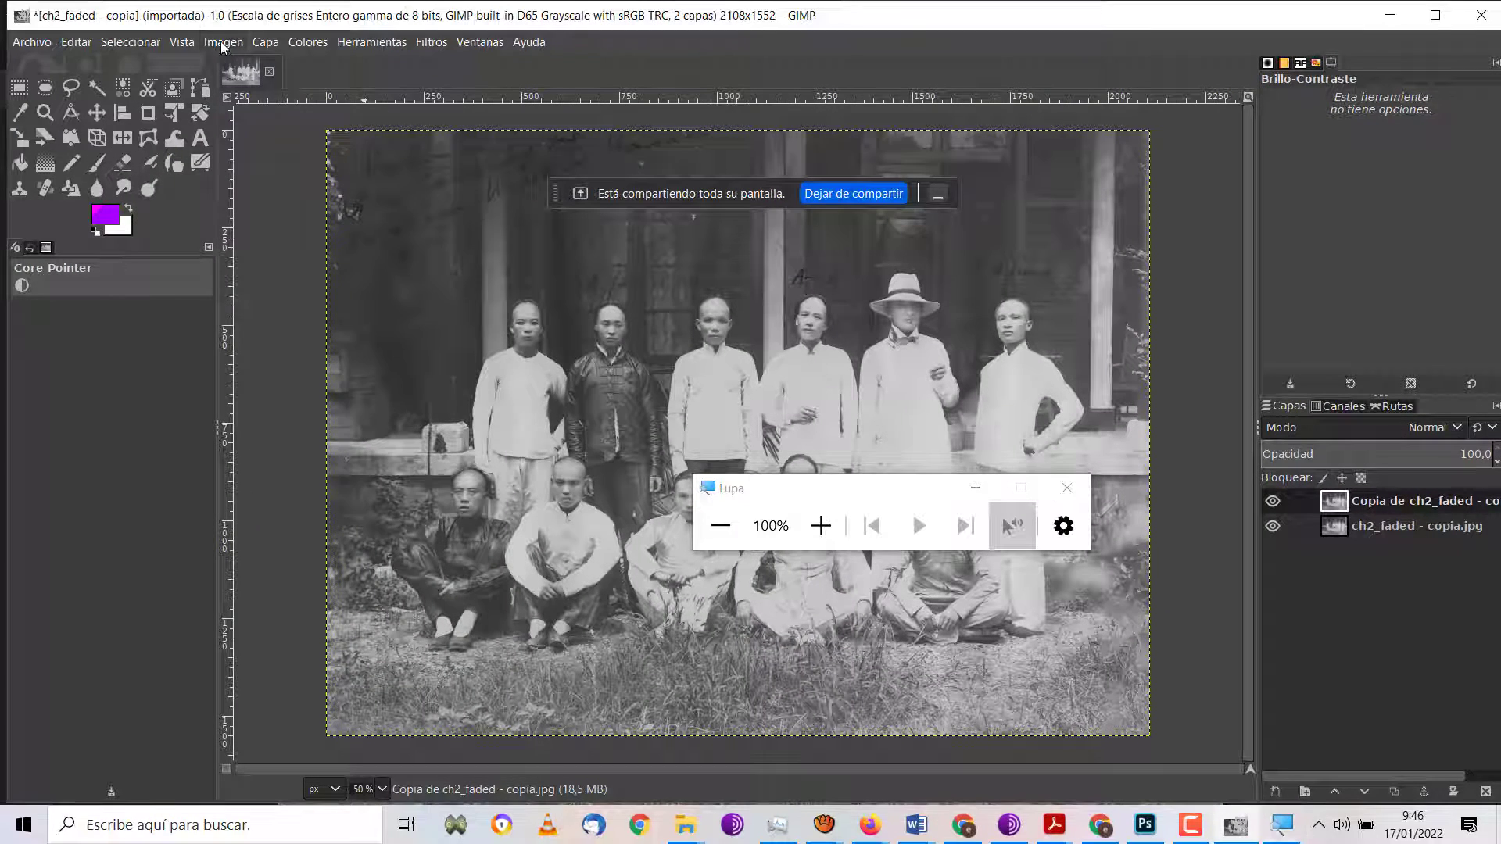
pyautogui.click(222, 41)
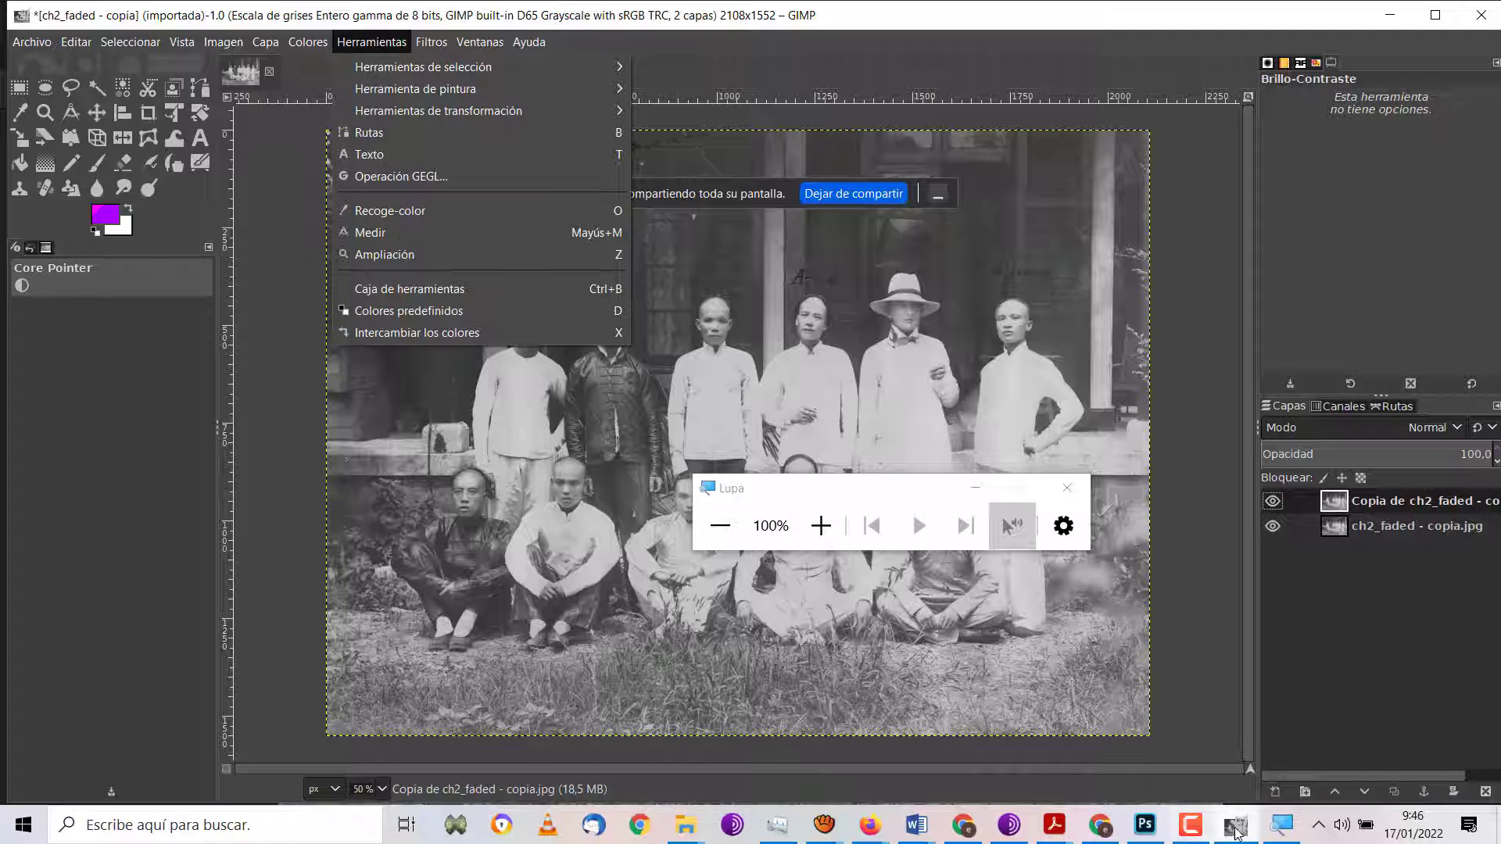
pyautogui.click(1054, 824)
pyautogui.click(1117, 791)
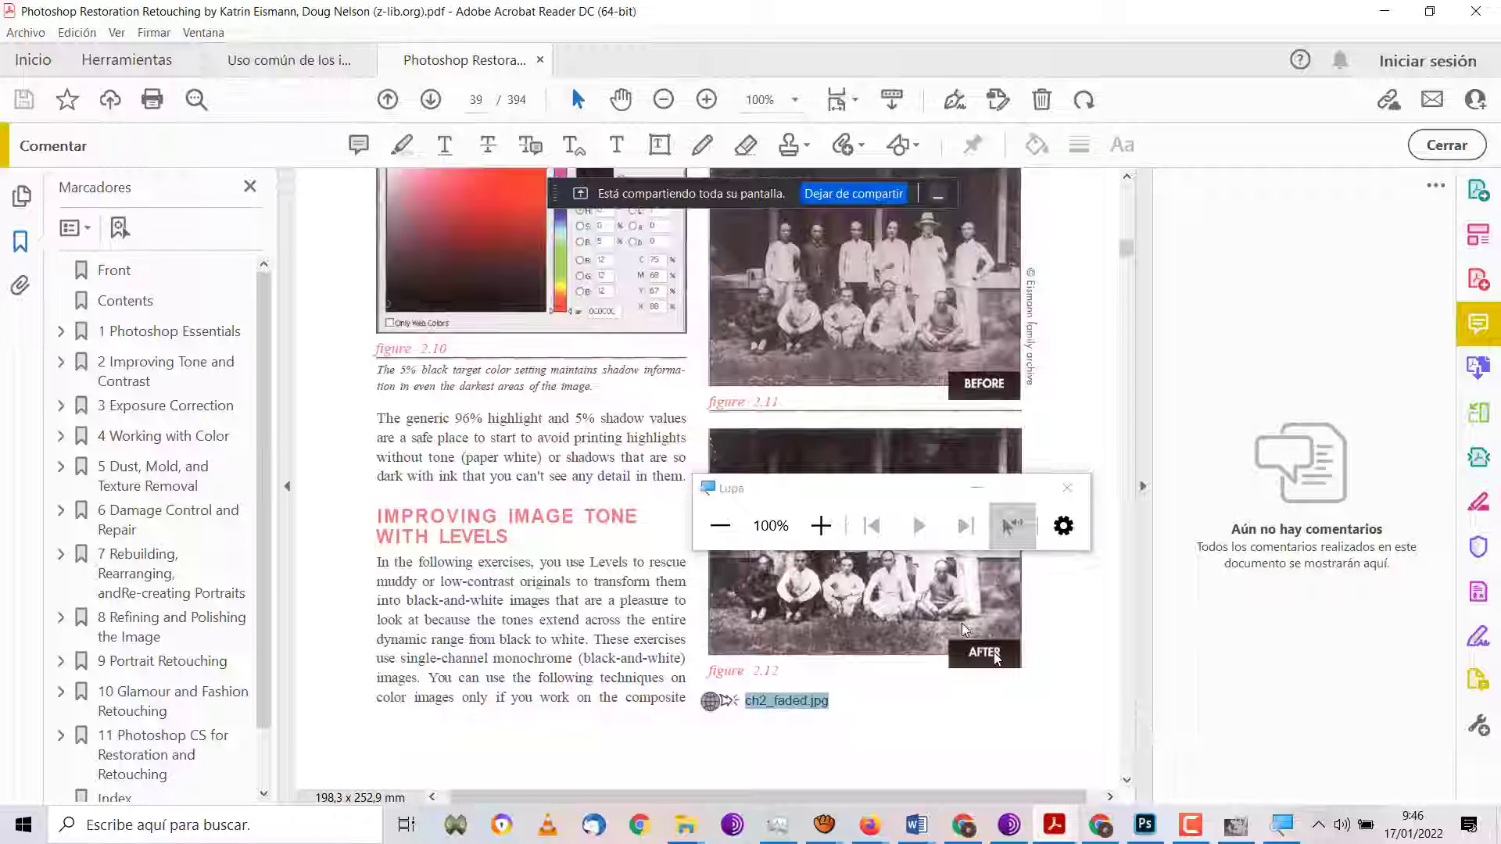
pyautogui.scroll(-1, 594, 417)
pyautogui.scroll(1, 594, 417)
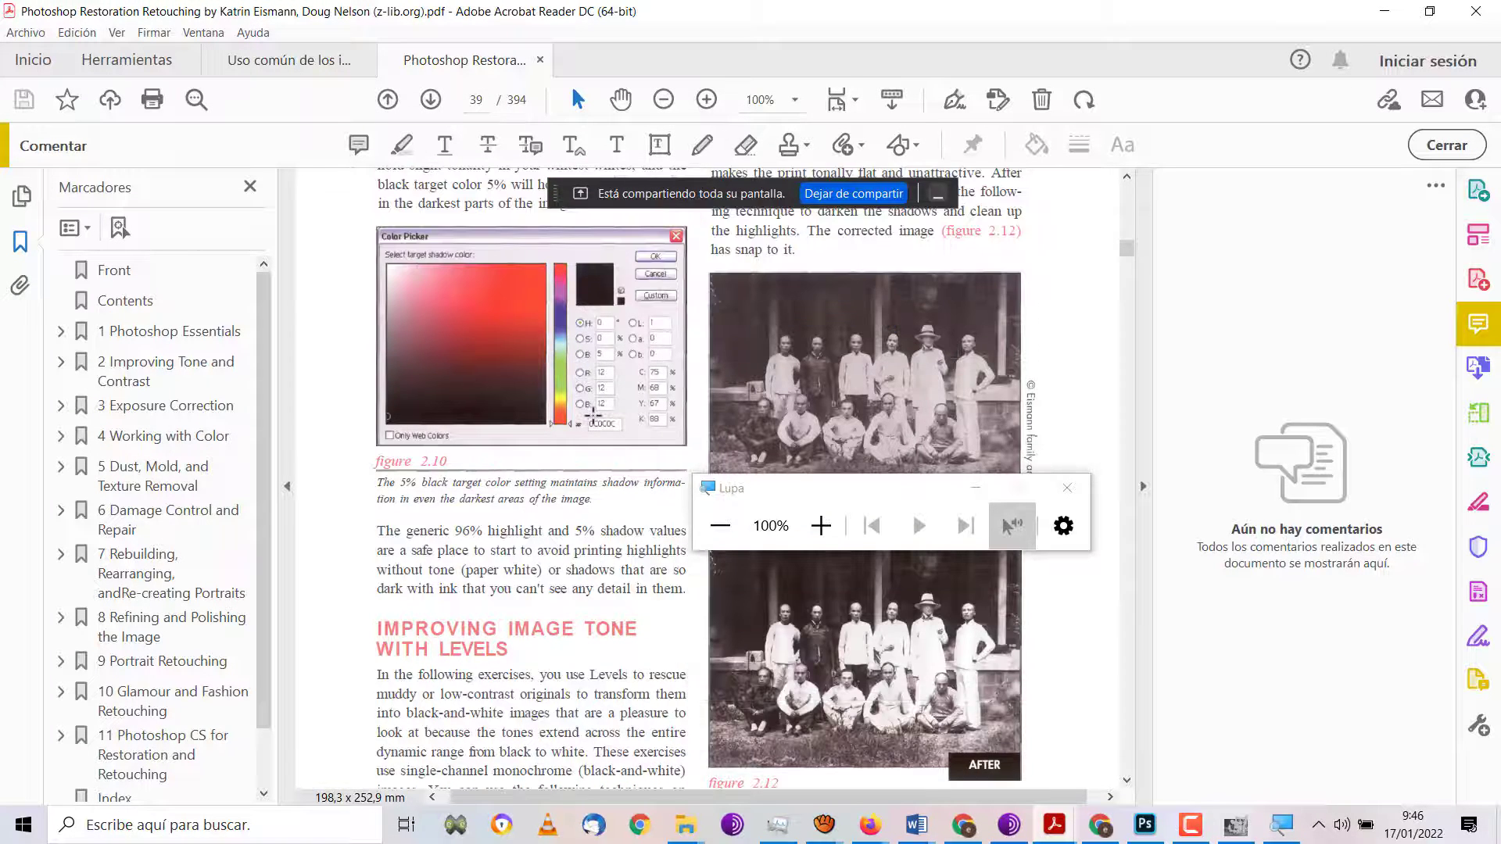
pyautogui.scroll(5, 594, 417)
pyautogui.scroll(5, 590, 403)
pyautogui.scroll(5, 591, 402)
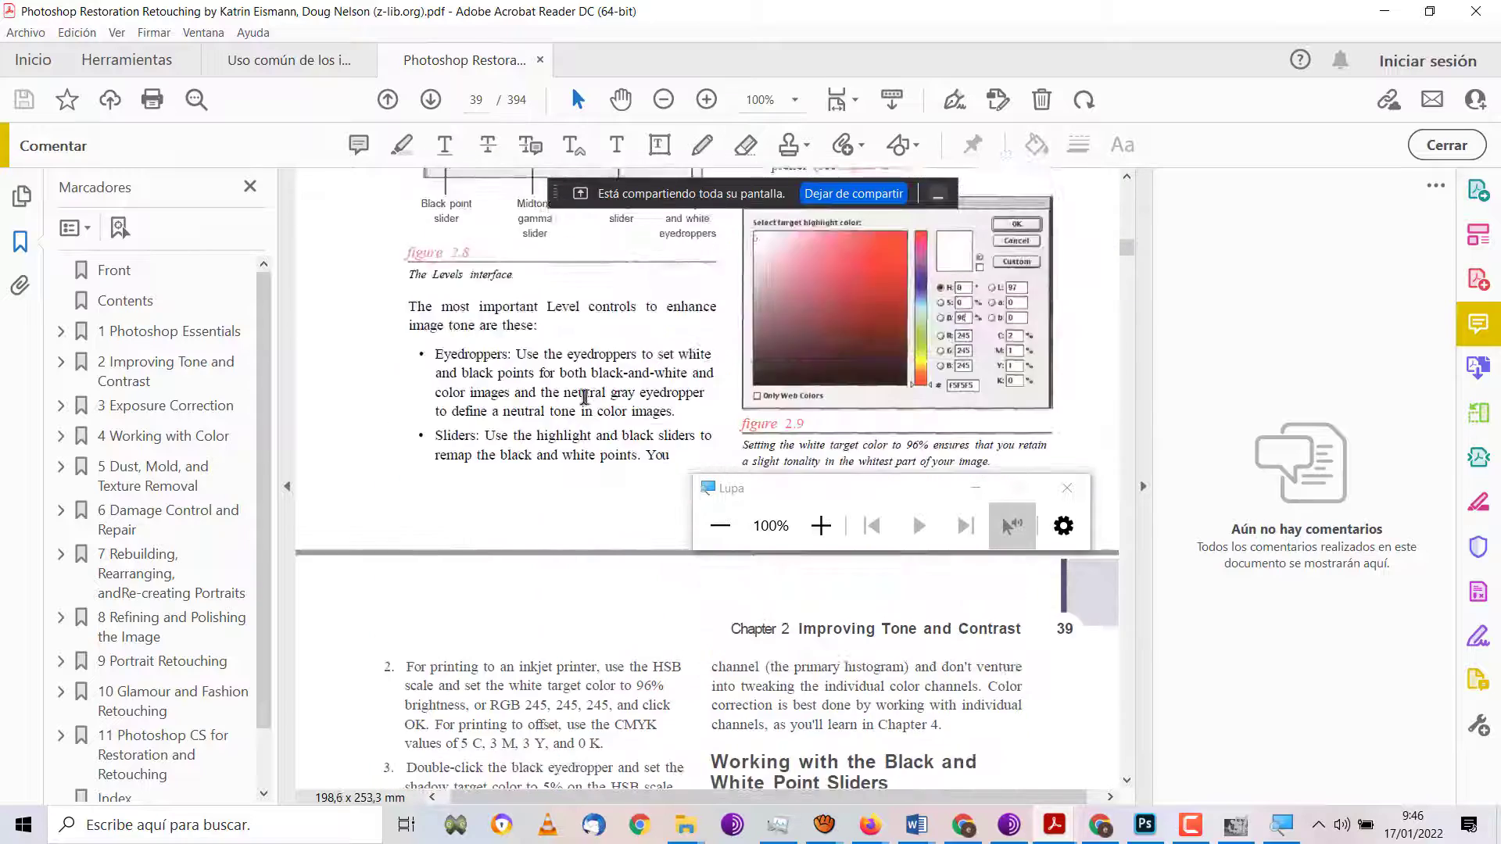
pyautogui.scroll(5, 586, 401)
pyautogui.scroll(1, 582, 399)
pyautogui.scroll(2, 579, 397)
pyautogui.scroll(2, 580, 397)
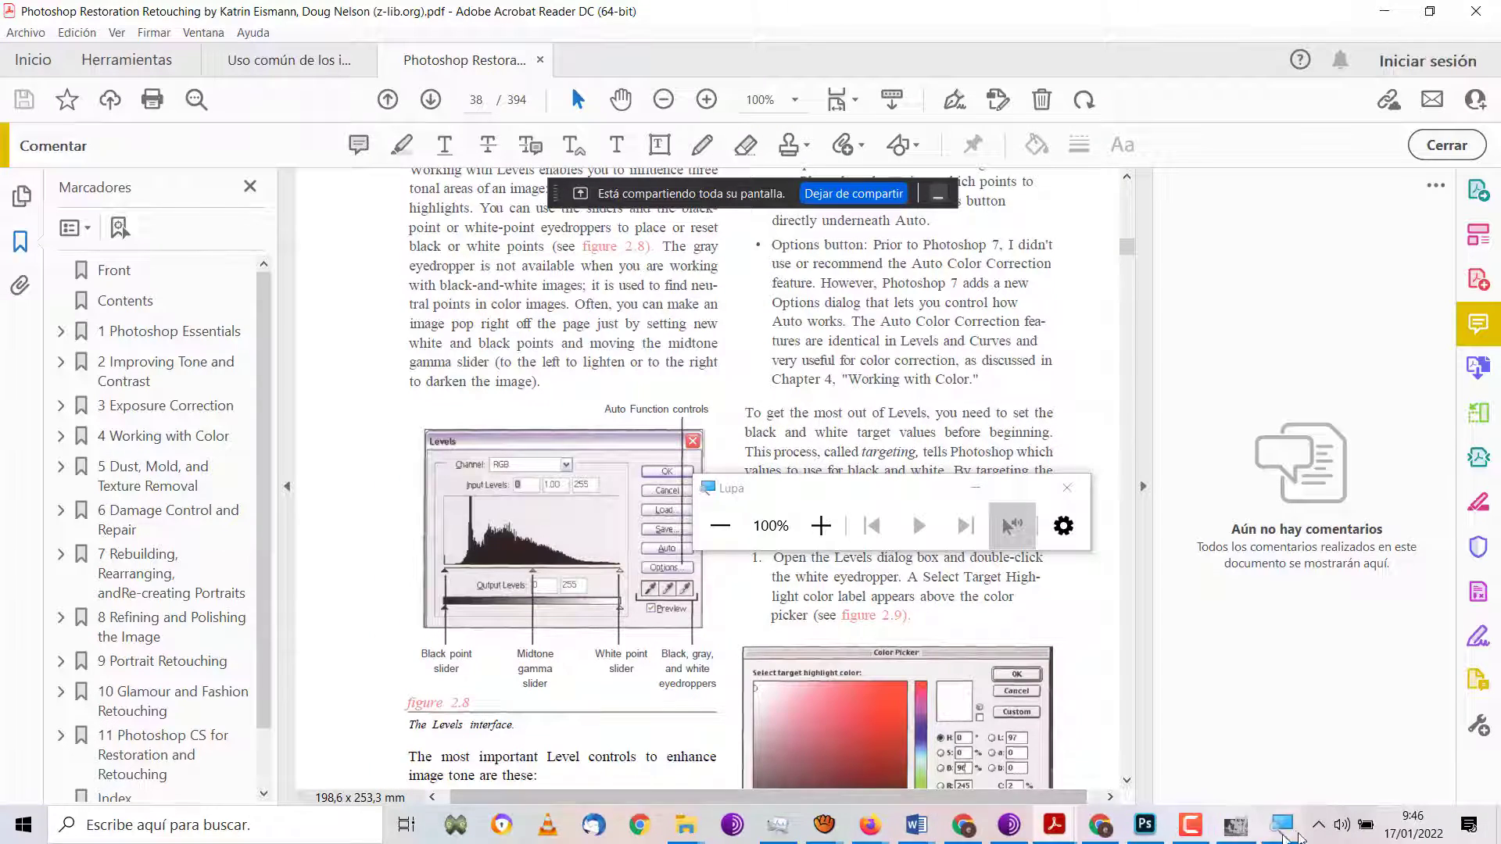
pyautogui.click(1235, 825)
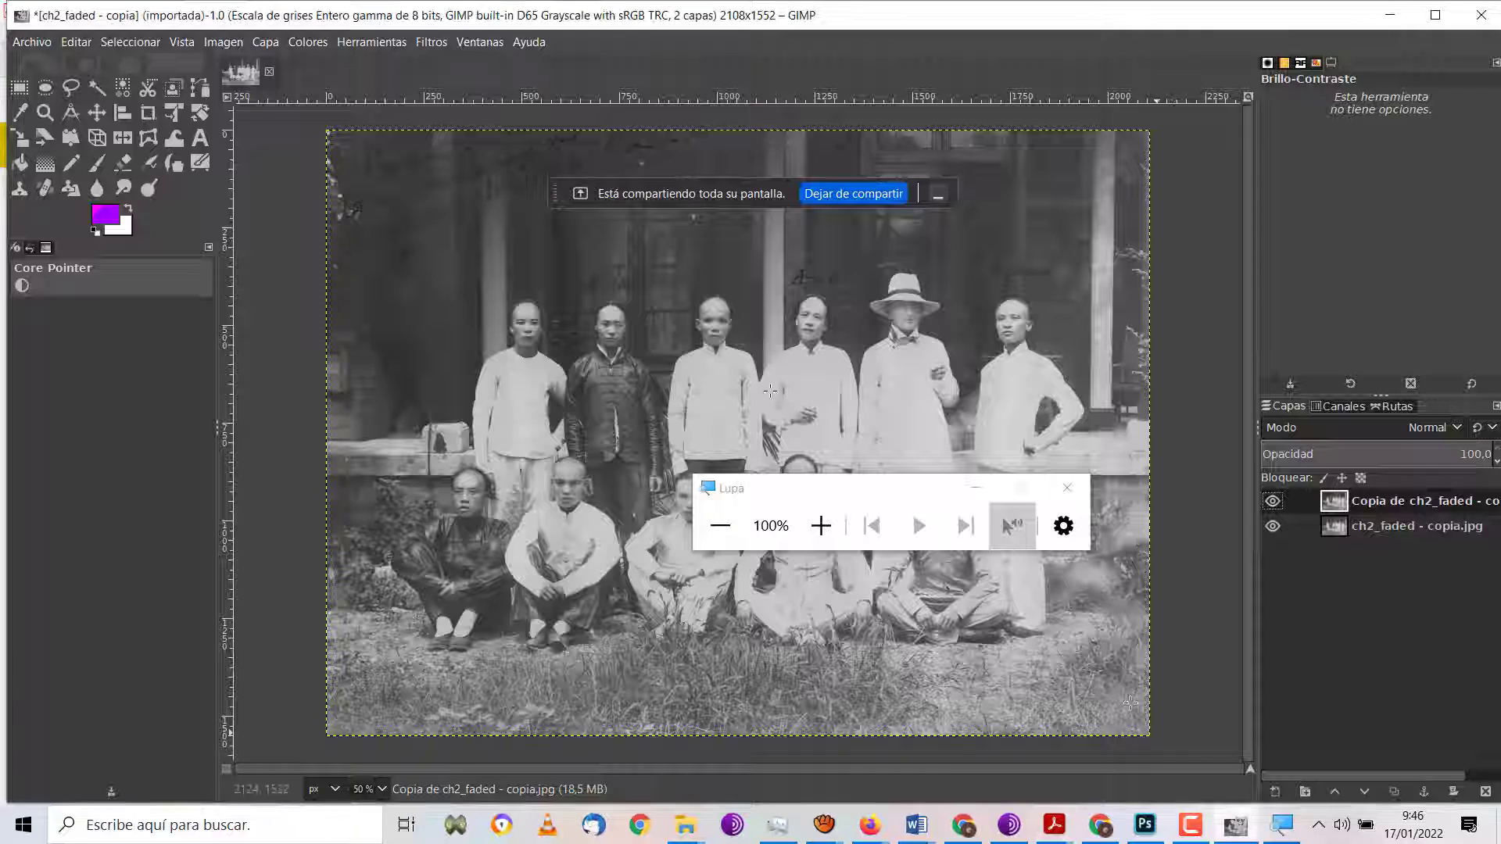
# Apply Niveles to the copy layer with black input 44 and white input 216.
pyautogui.click(305, 43)
pyautogui.click(339, 242)
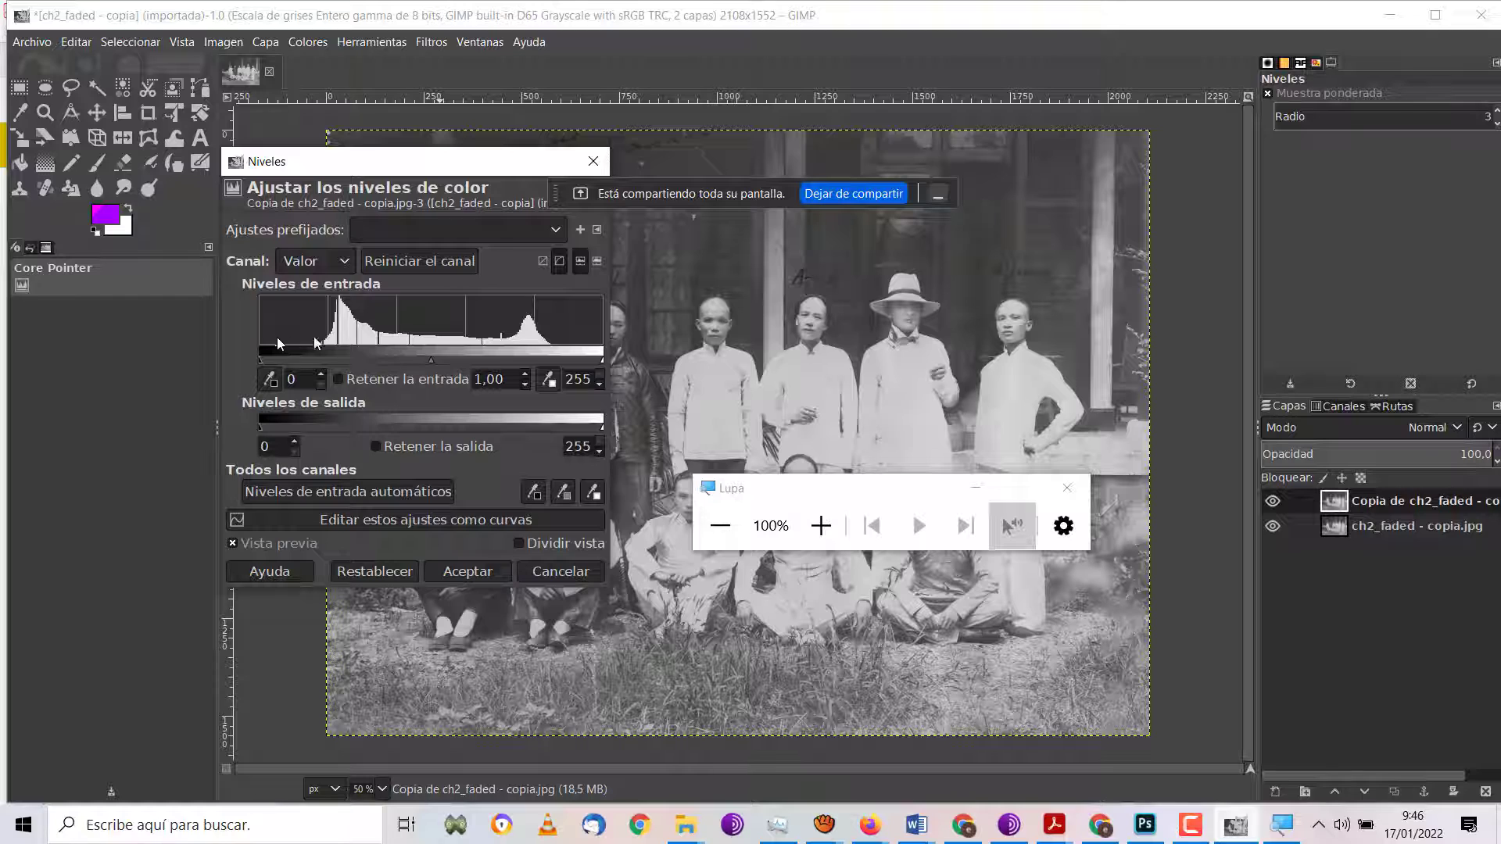
pyautogui.click(821, 525)
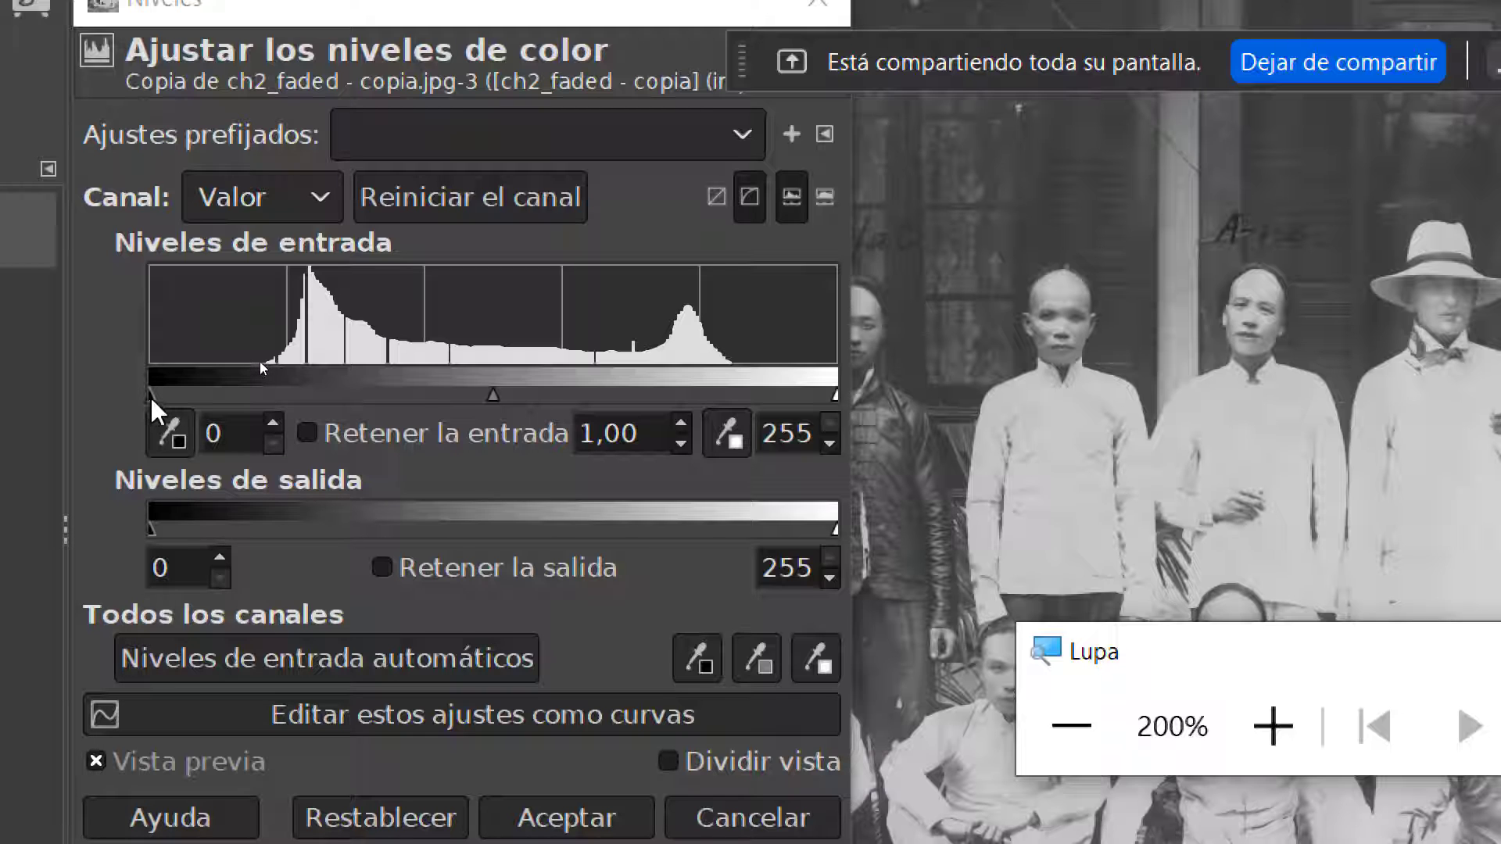
pyautogui.moveTo(147, 400); pyautogui.dragTo(267, 404)
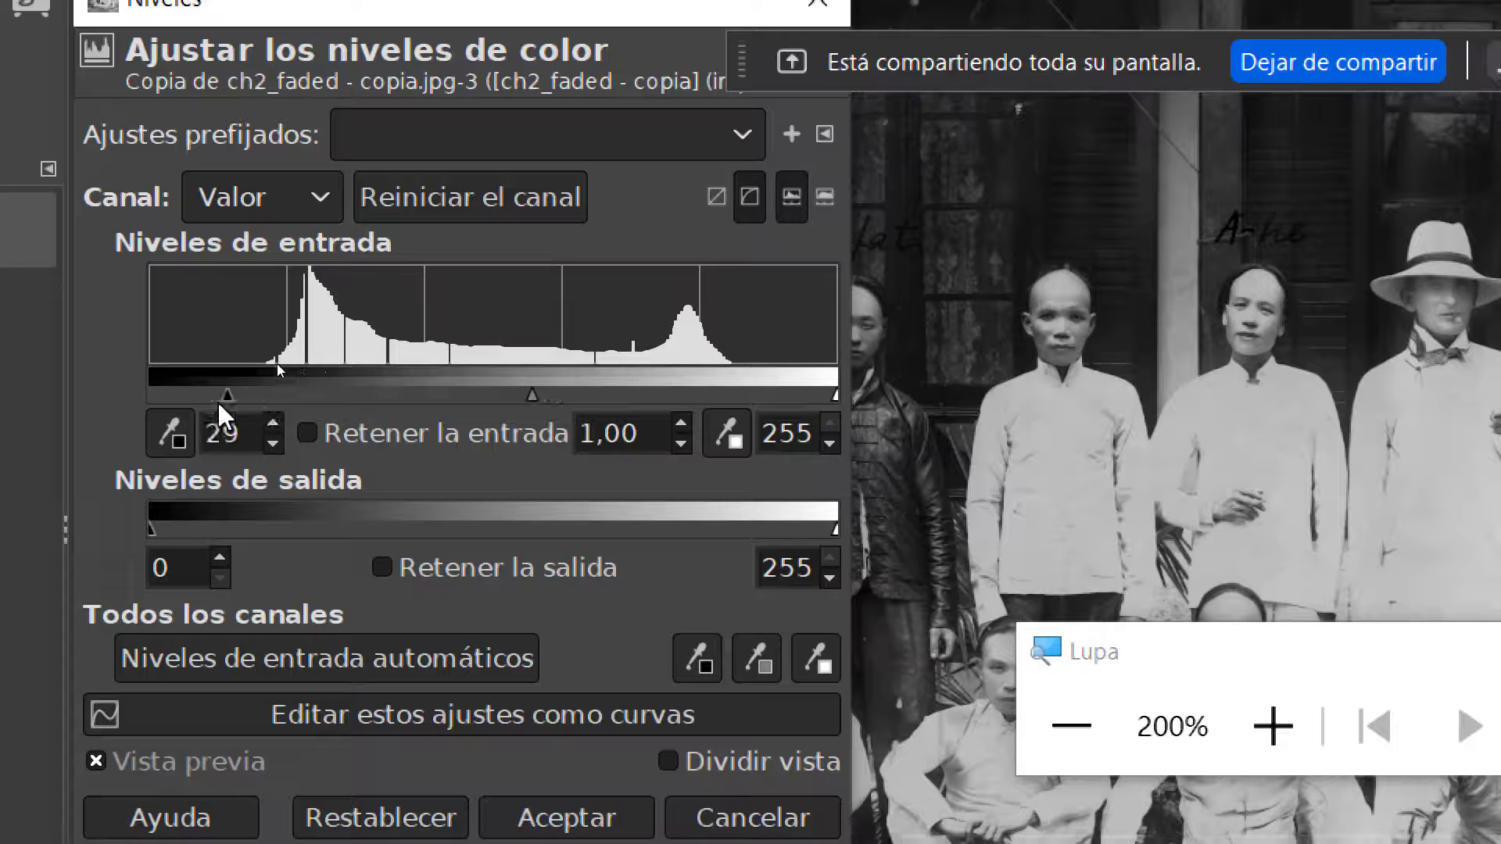
pyautogui.moveTo(267, 414)
pyautogui.mouseDown()
pyautogui.moveTo(39, 408)
pyautogui.moveTo(363, 406)
pyautogui.moveTo(310, 388)
pyautogui.moveTo(335, 388)
pyautogui.moveTo(472, 396)
pyautogui.moveTo(321, 386)
pyautogui.mouseUp()
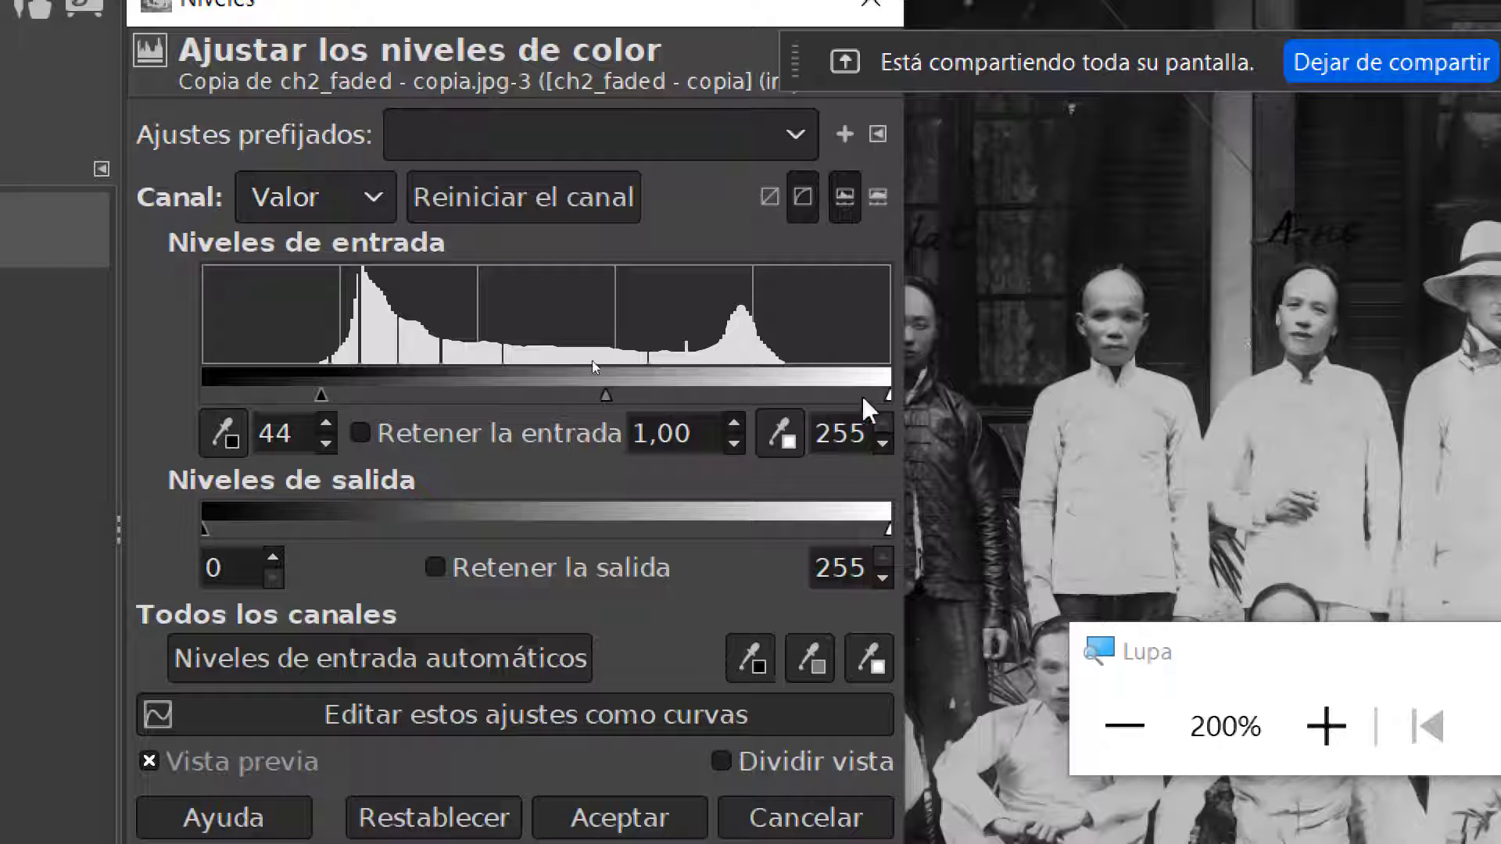
pyautogui.moveTo(888, 397)
pyautogui.mouseDown()
pyautogui.moveTo(783, 401)
pyautogui.moveTo(998, 412)
pyautogui.moveTo(787, 423)
pyautogui.mouseUp()
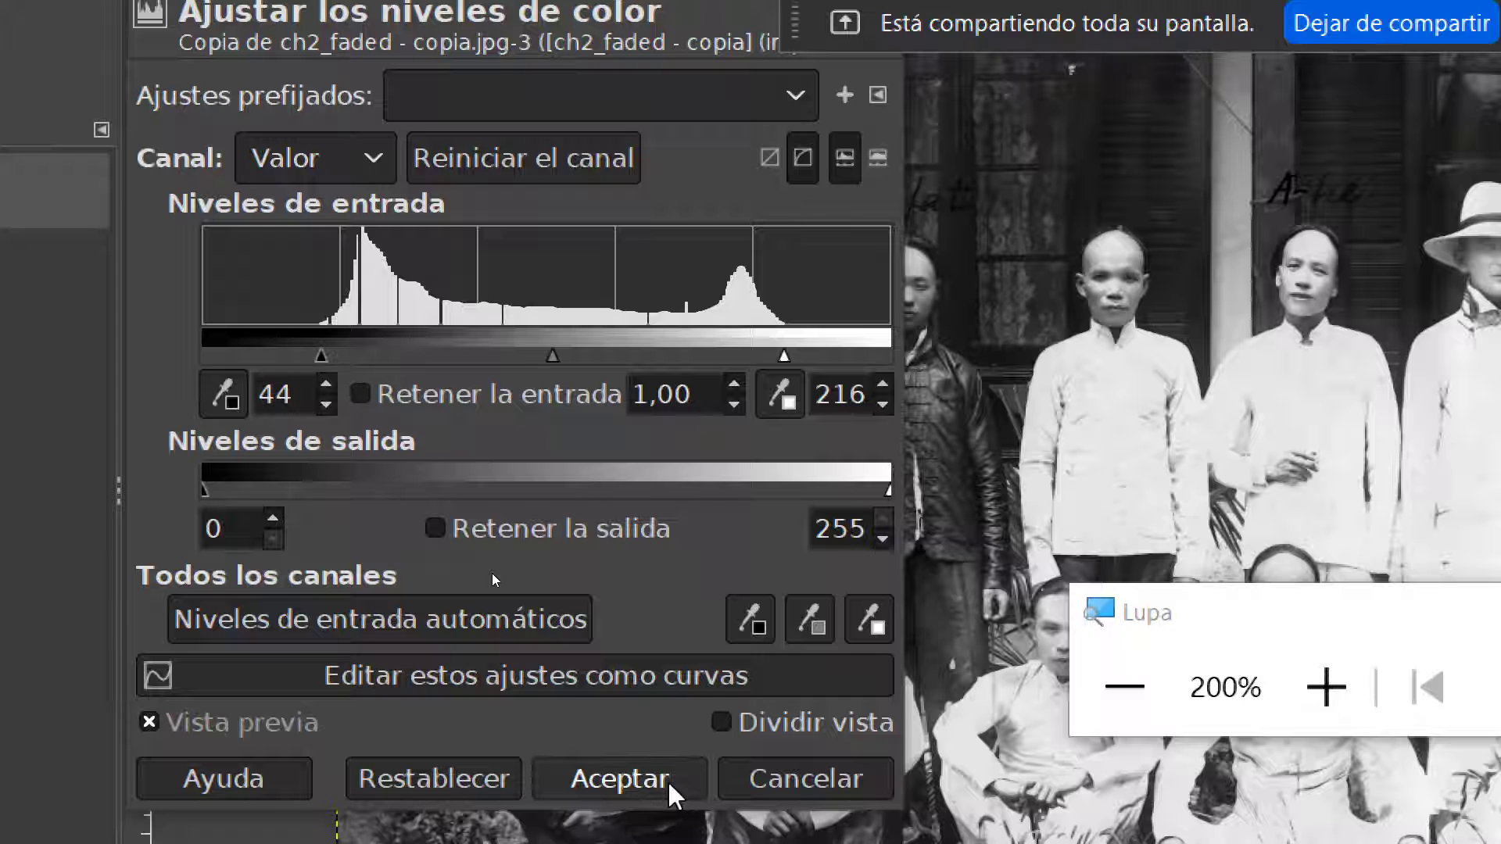
pyautogui.click(670, 784)
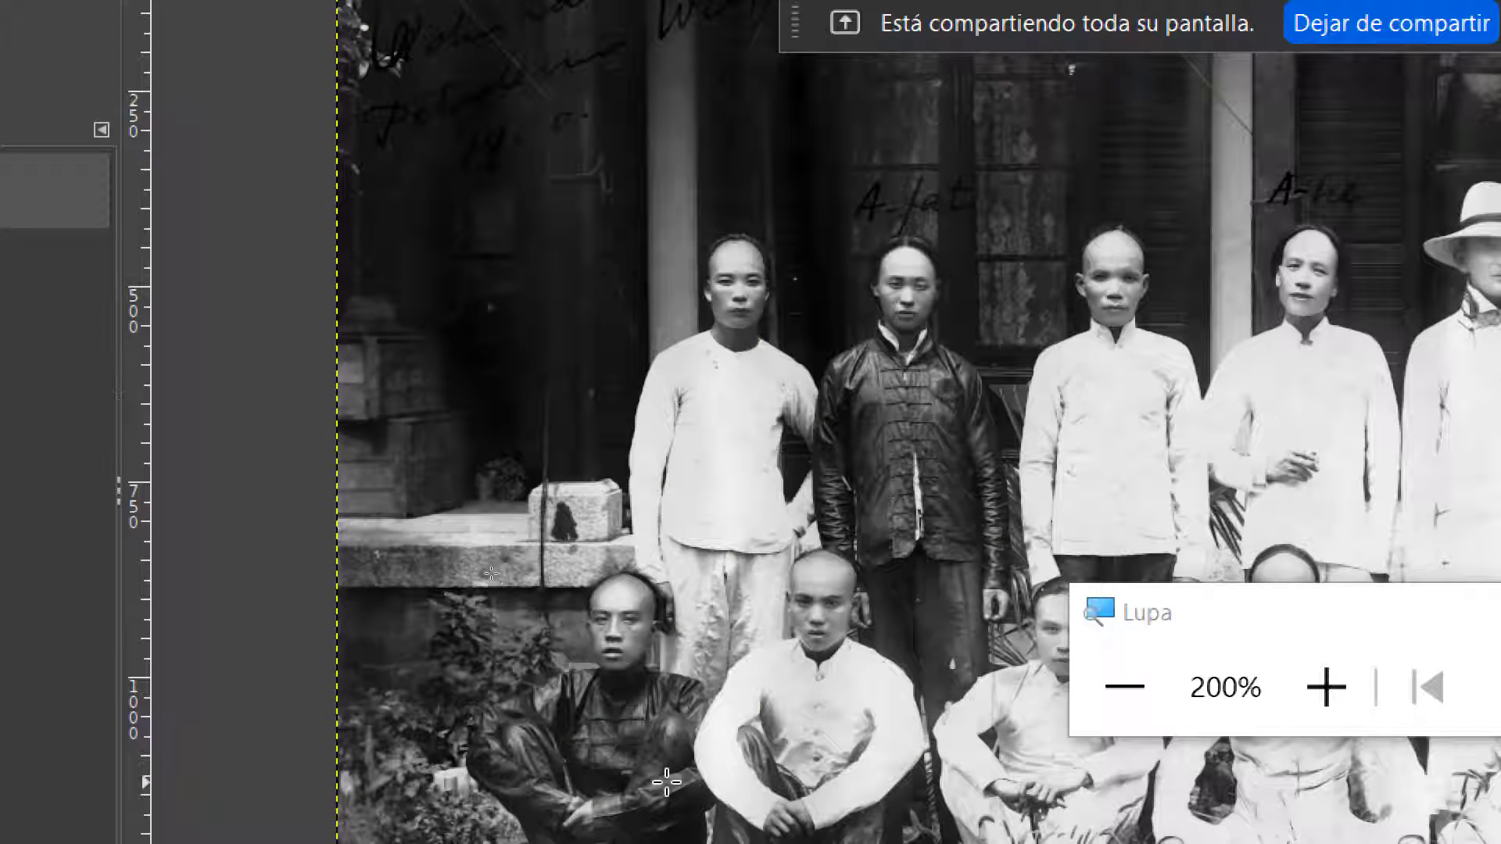
pyautogui.click(1126, 686)
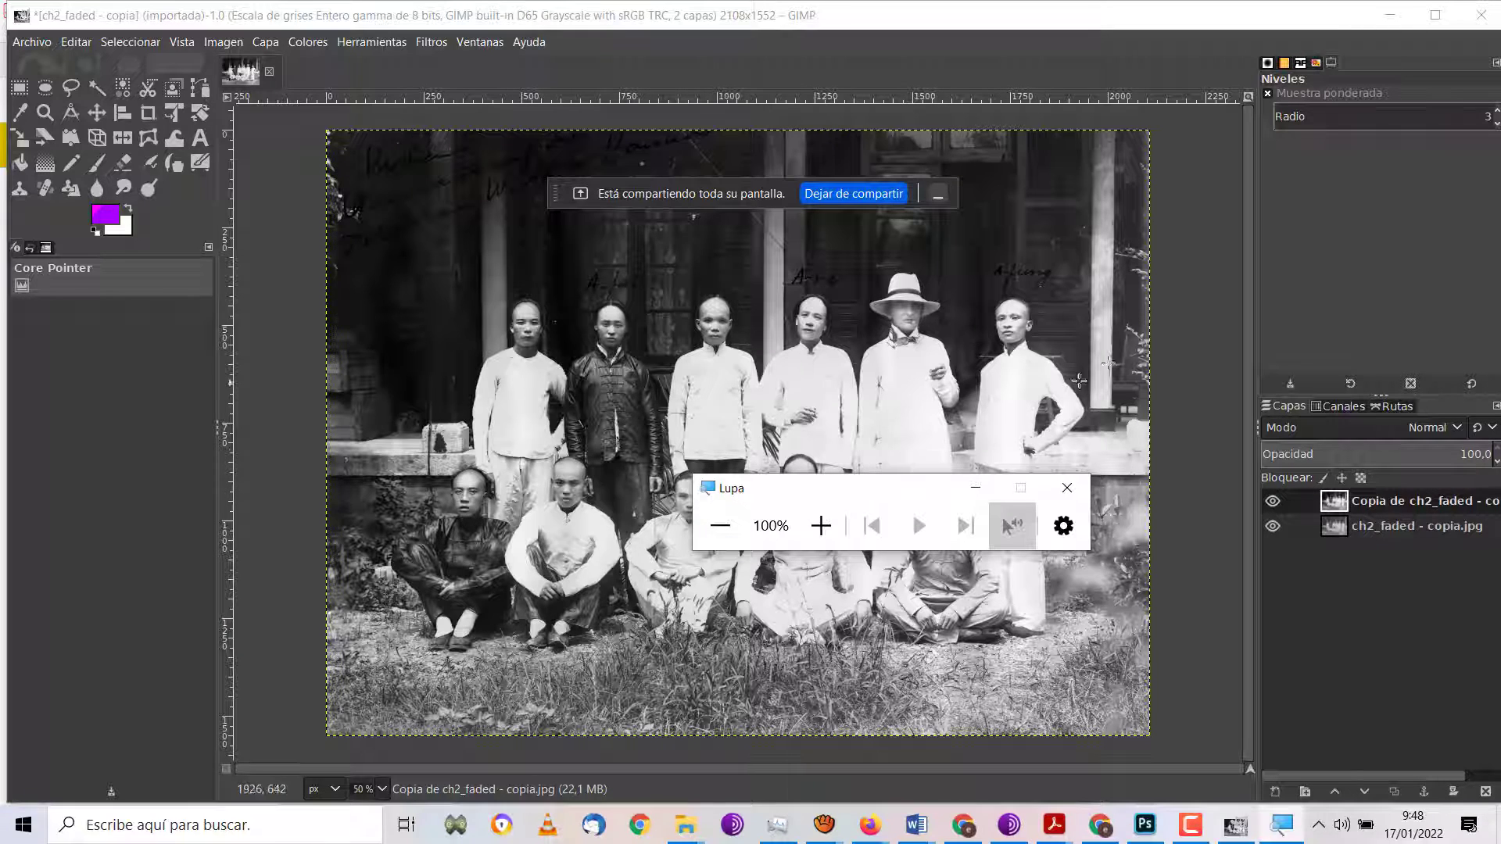
pyautogui.click(812, 532)
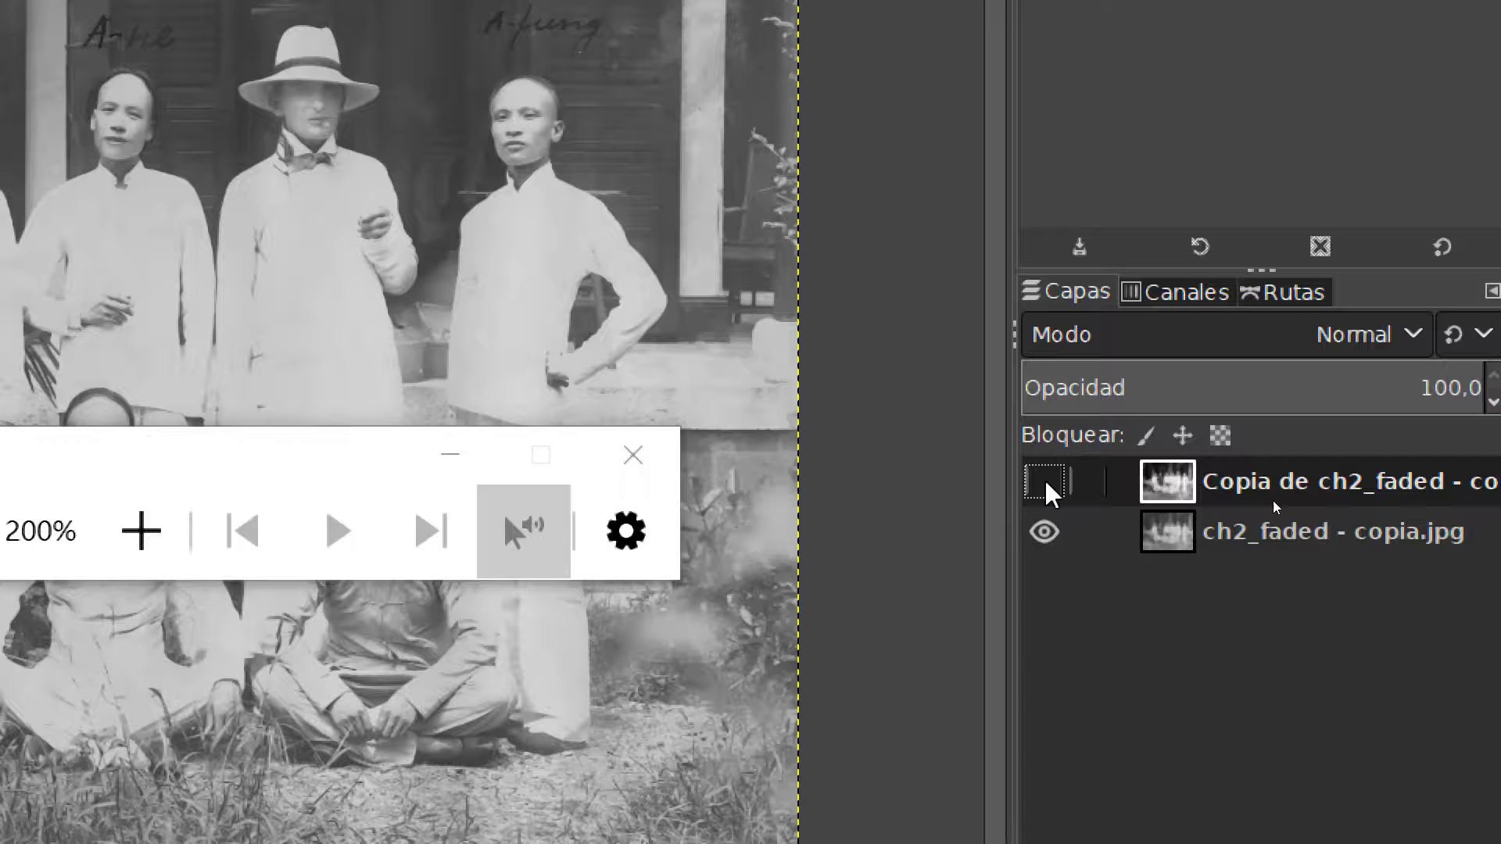
pyautogui.click(1046, 484)
pyautogui.click(1046, 485)
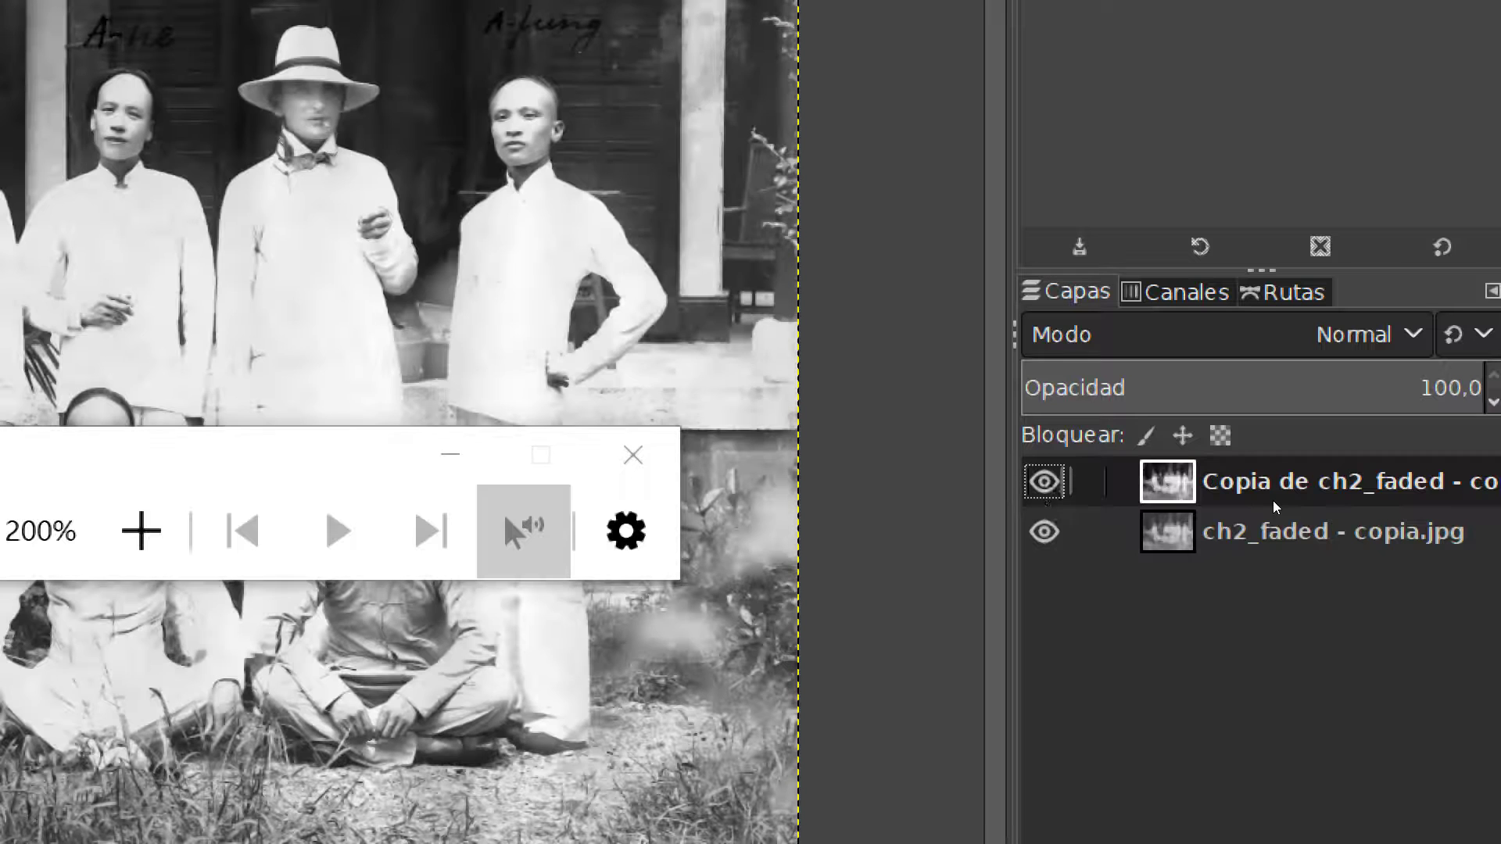
pyautogui.click(1046, 486)
pyautogui.click(1046, 487)
pyautogui.click(150, 528)
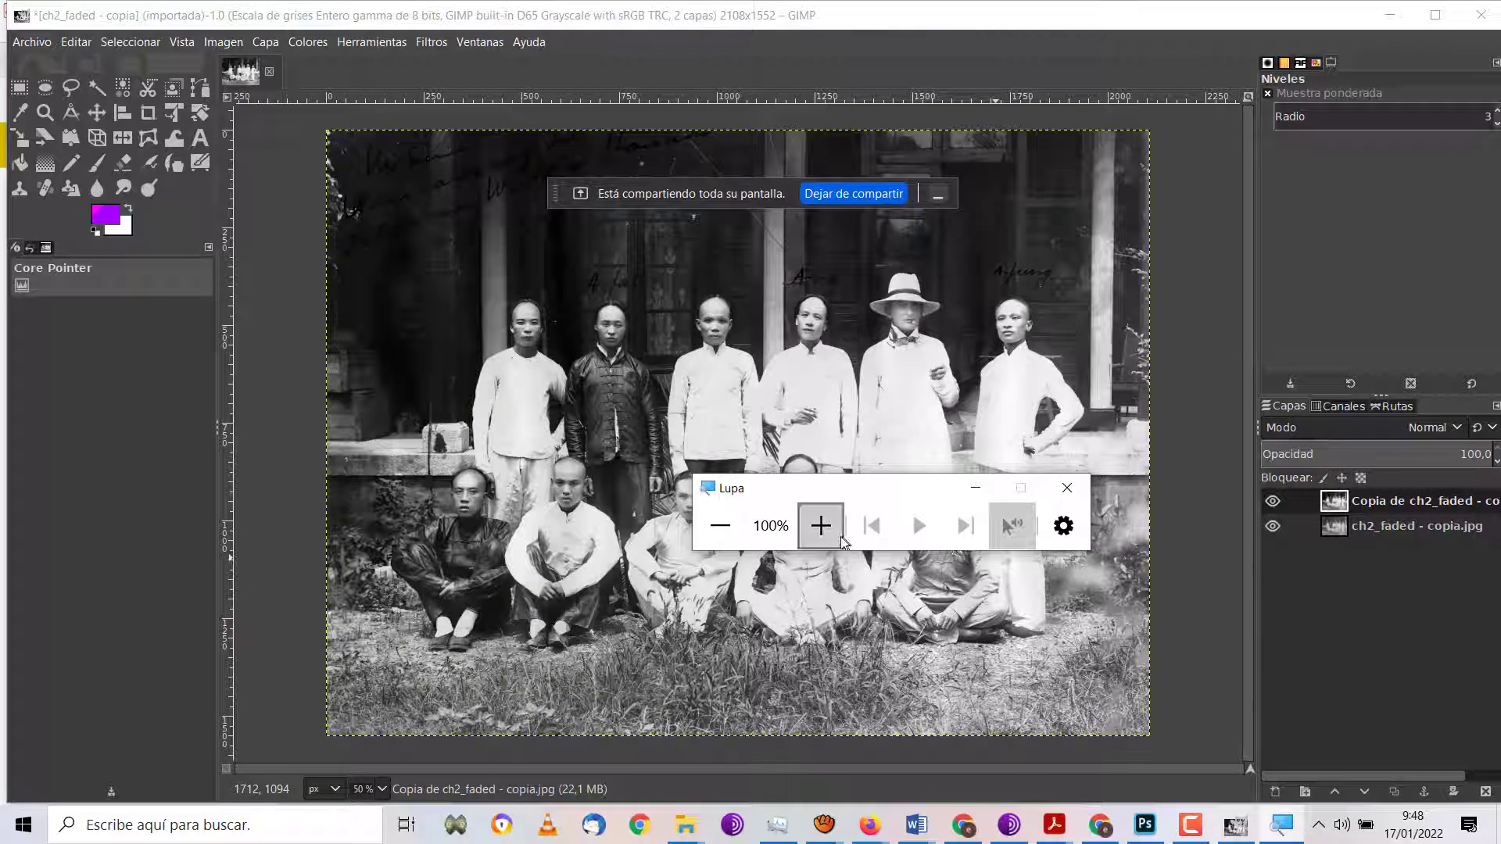
pyautogui.click(821, 525)
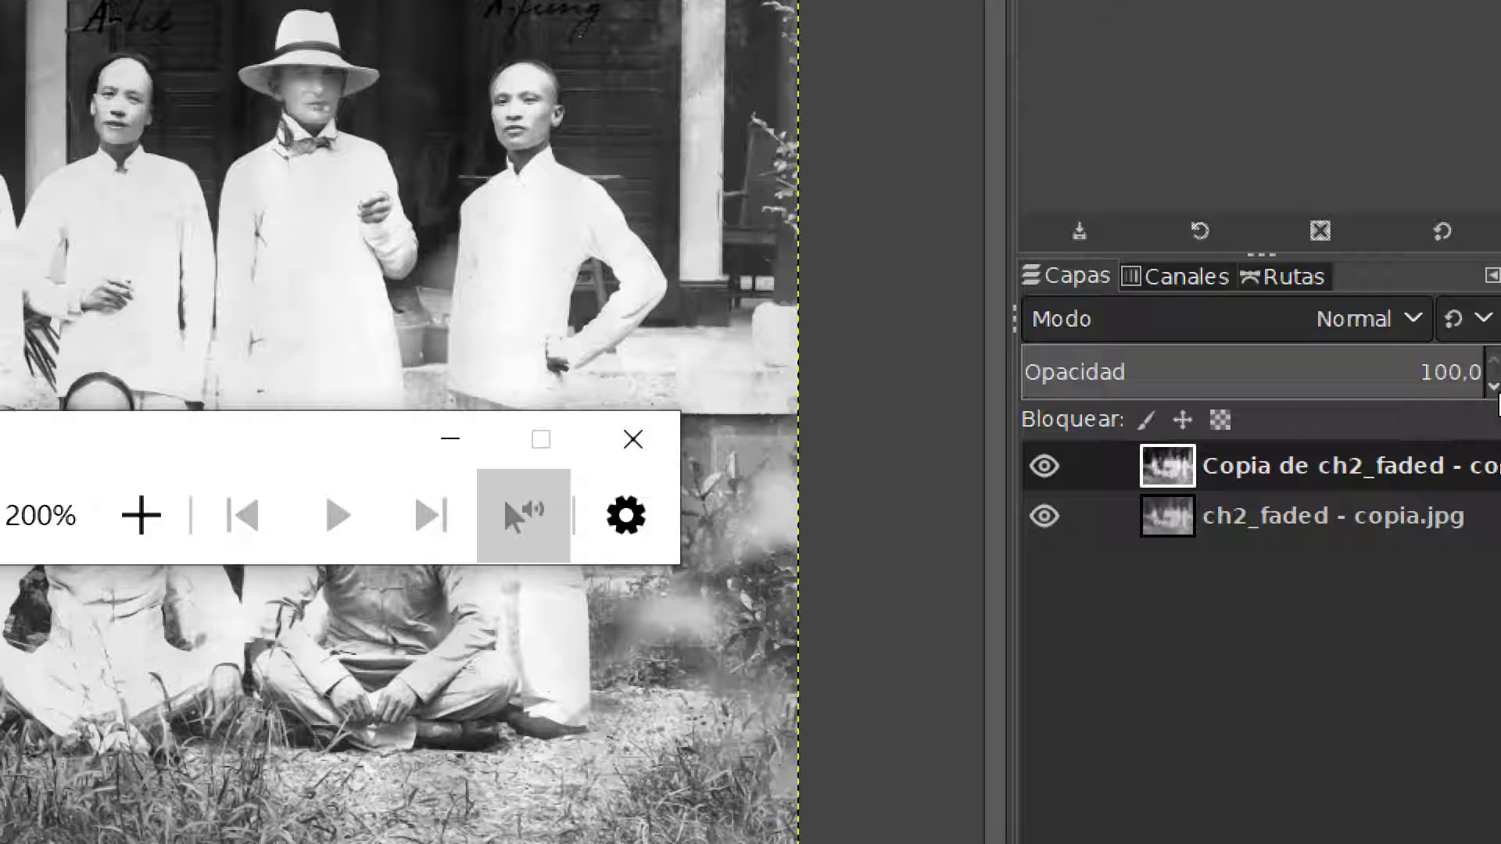
# Set the copy layer's Opacidad to 33.3%, then return the screen to normal size.
pyautogui.scroll(-3, 1494, 391)
pyautogui.scroll(-2, 1494, 391)
pyautogui.scroll(-3, 1494, 391)
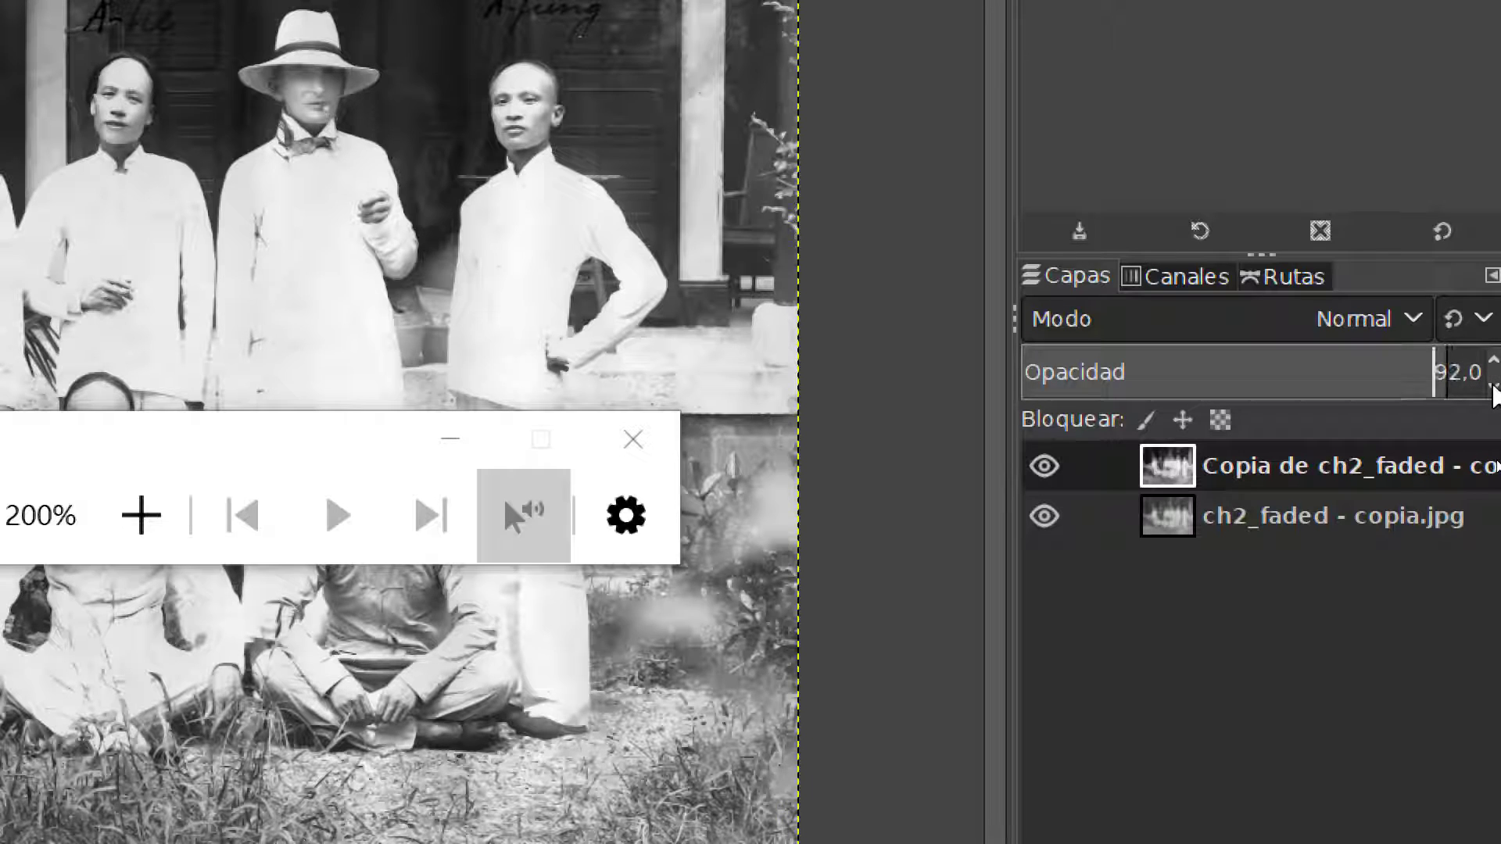
pyautogui.scroll(-3, 1495, 393)
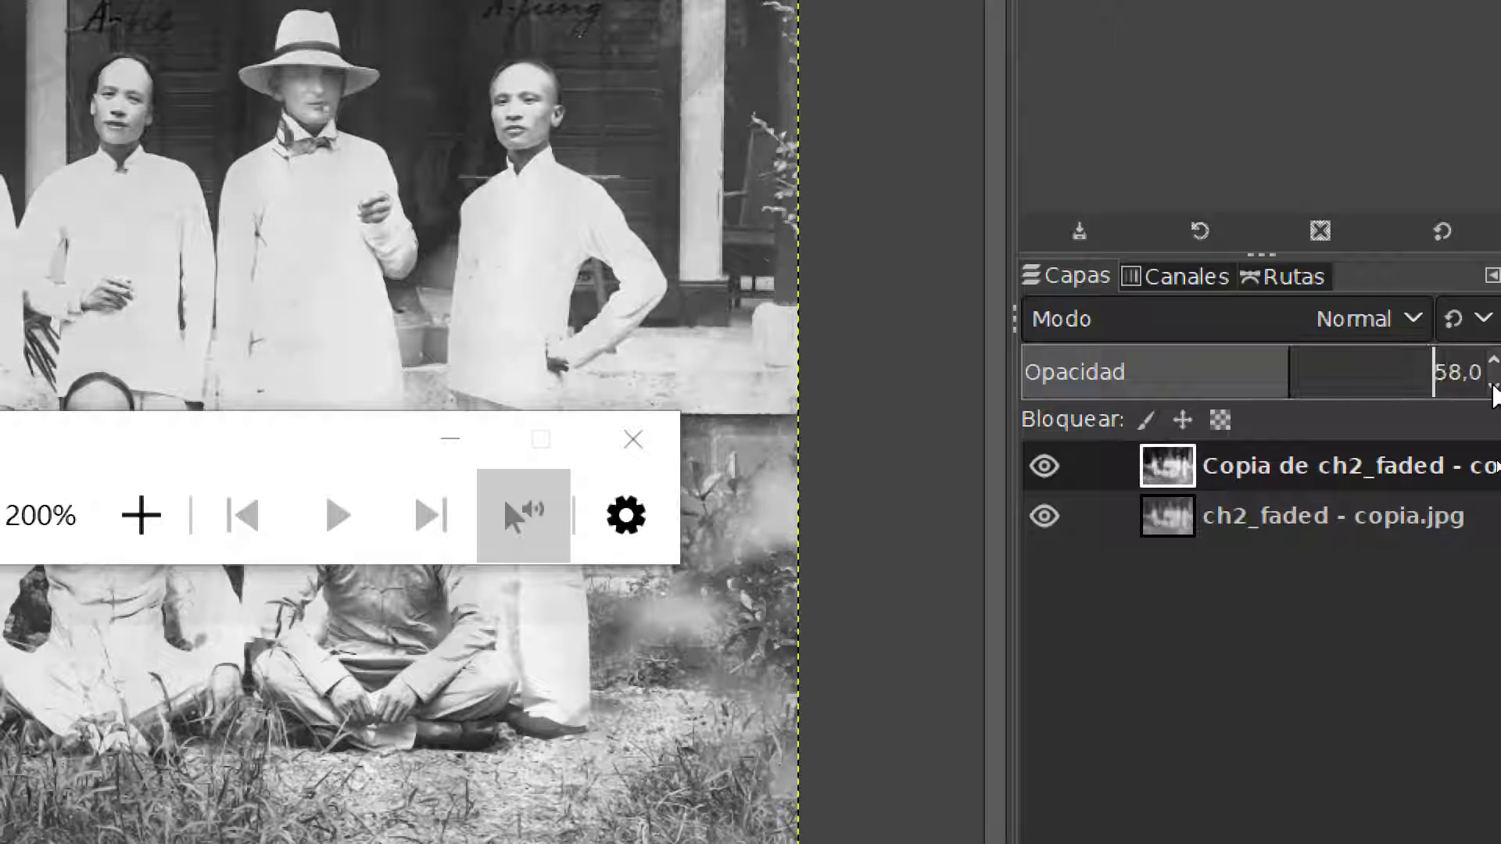
pyautogui.moveTo(1277, 372); pyautogui.dragTo(1282, 372)
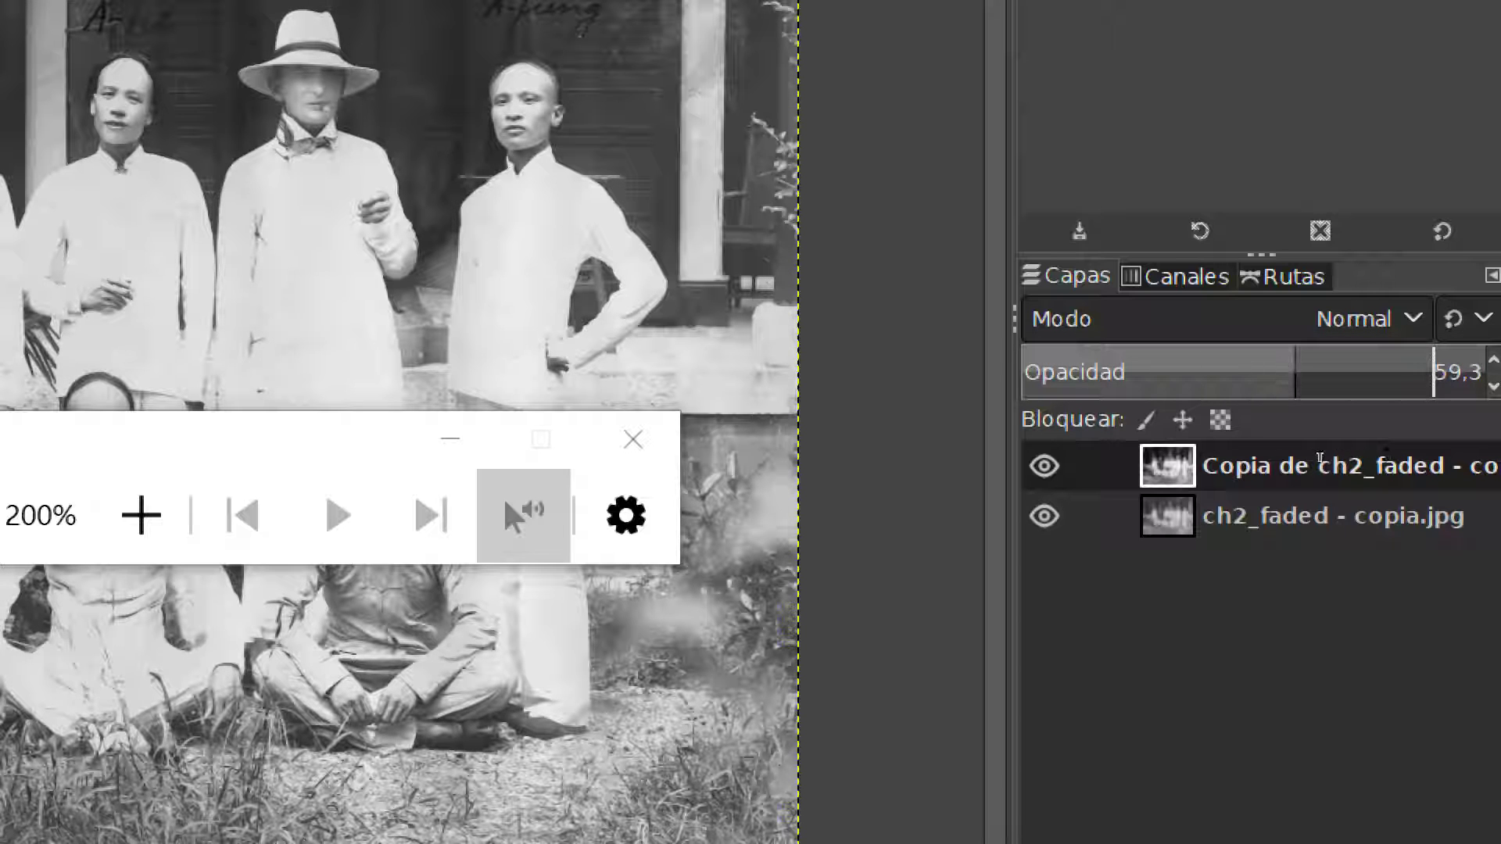
pyautogui.click(1096, 372)
pyautogui.moveTo(1096, 372)
pyautogui.mouseDown()
pyautogui.moveTo(1485, 372)
pyautogui.moveTo(1280, 370)
pyautogui.mouseUp()
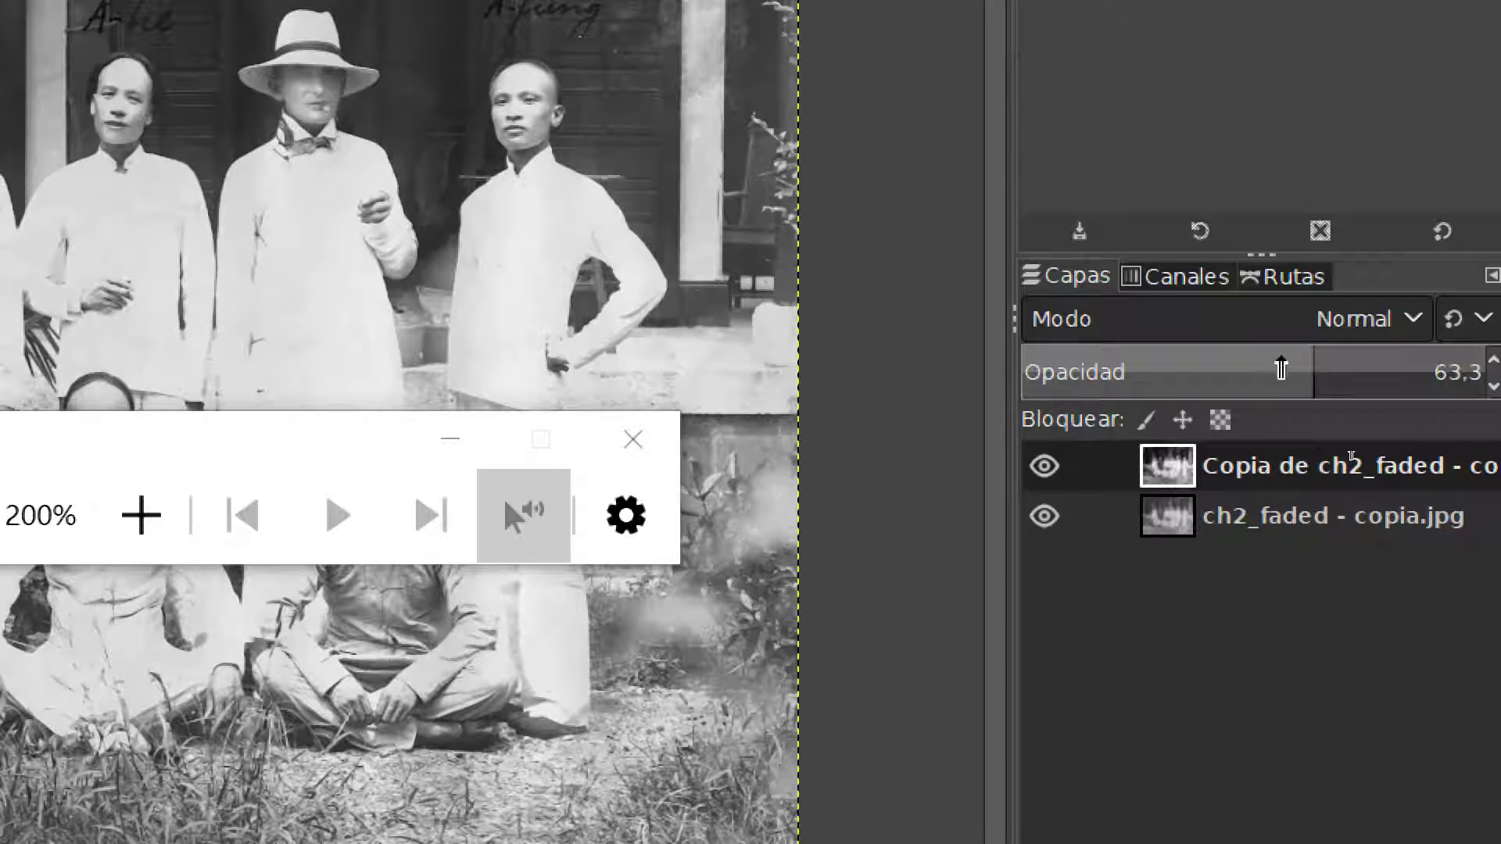
pyautogui.moveTo(1114, 372); pyautogui.dragTo(1070, 372)
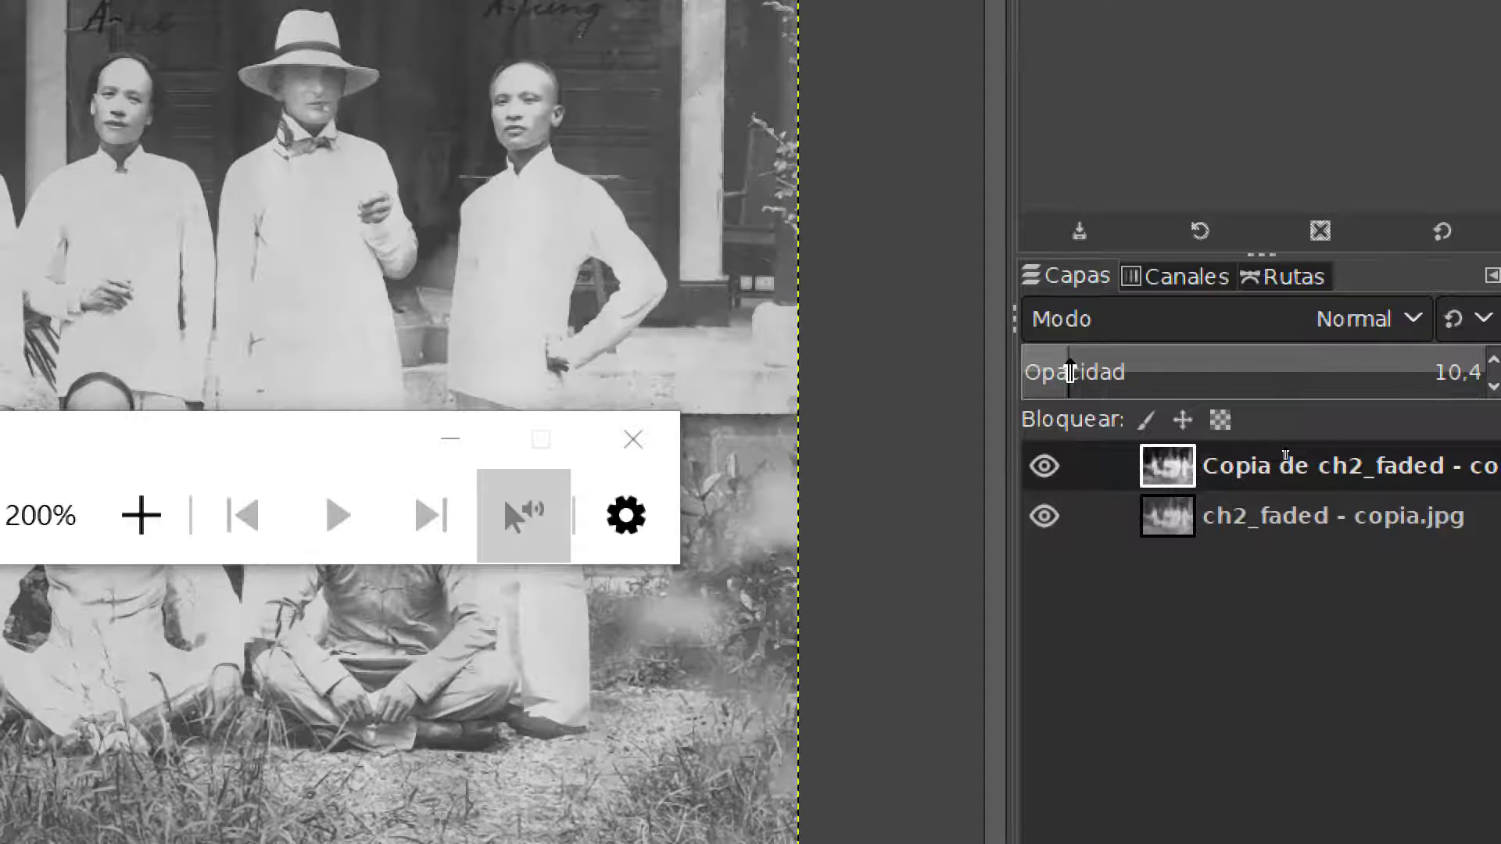
pyautogui.moveTo(1196, 363); pyautogui.dragTo(1495, 378)
pyautogui.moveTo(1398, 375); pyautogui.dragTo(1178, 369)
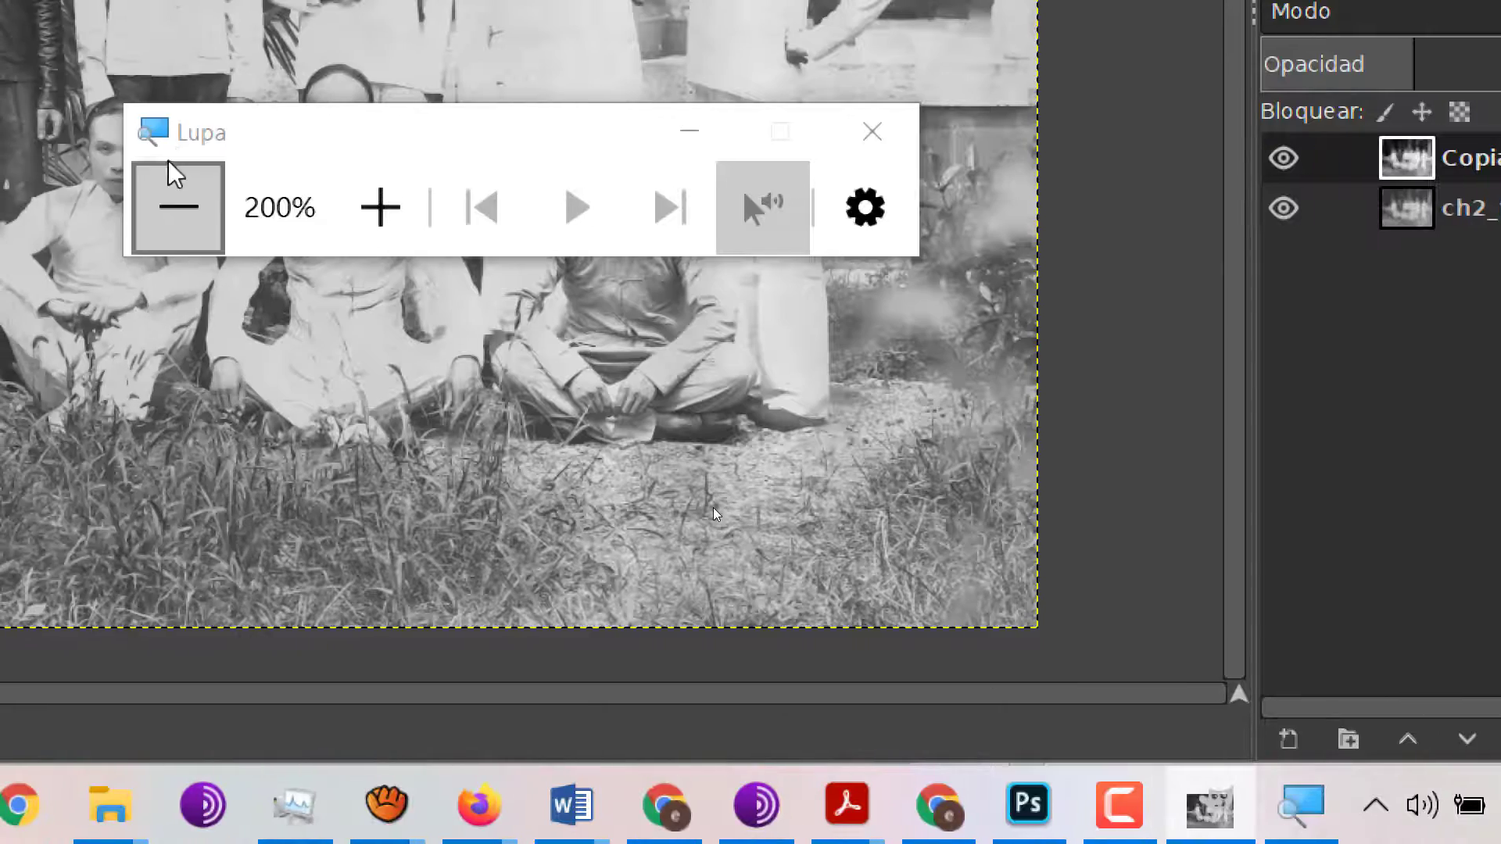
pyautogui.click(175, 207)
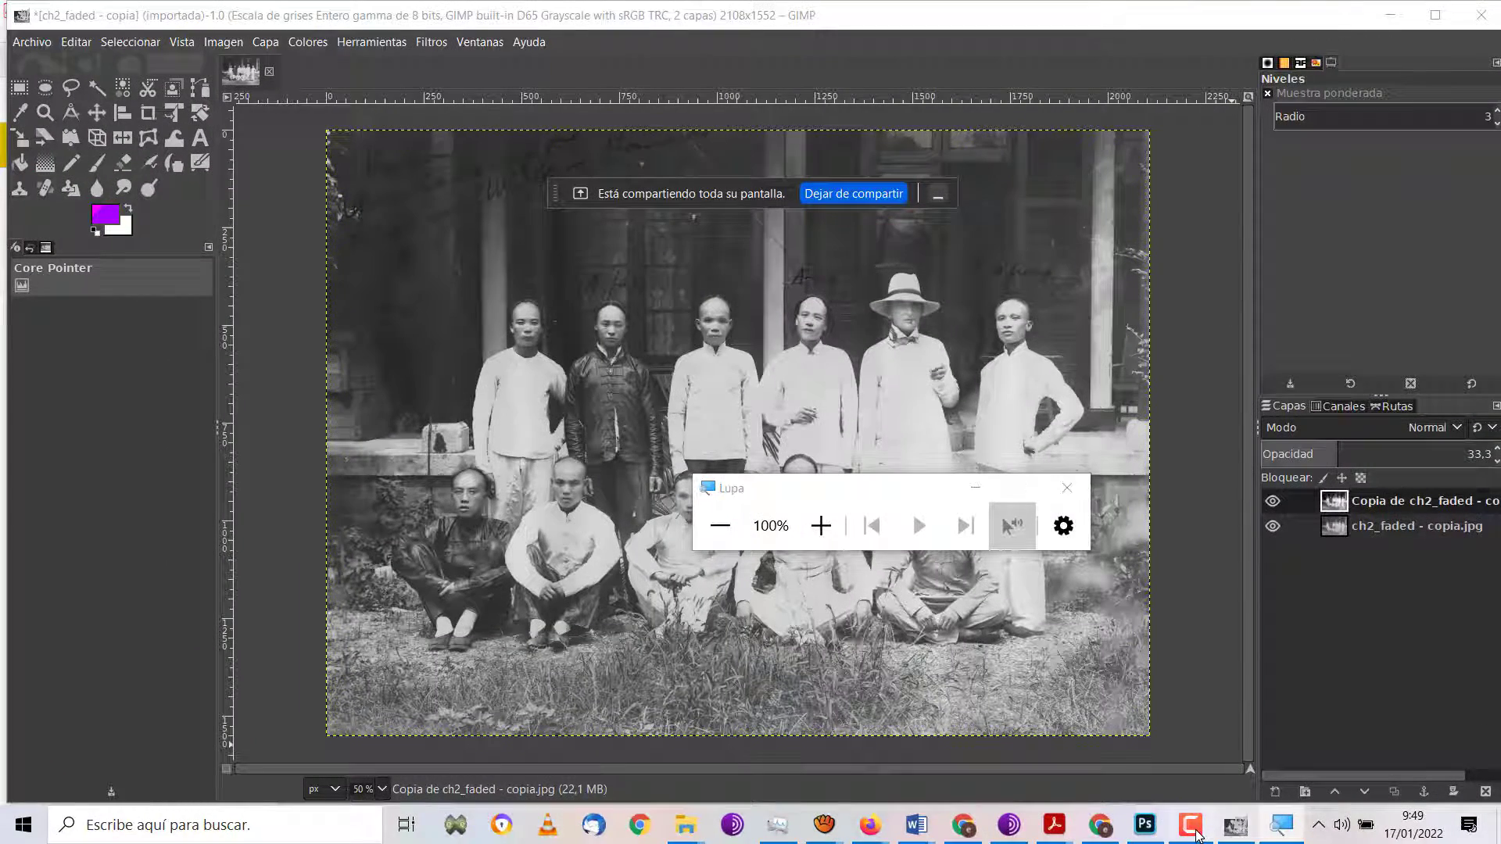